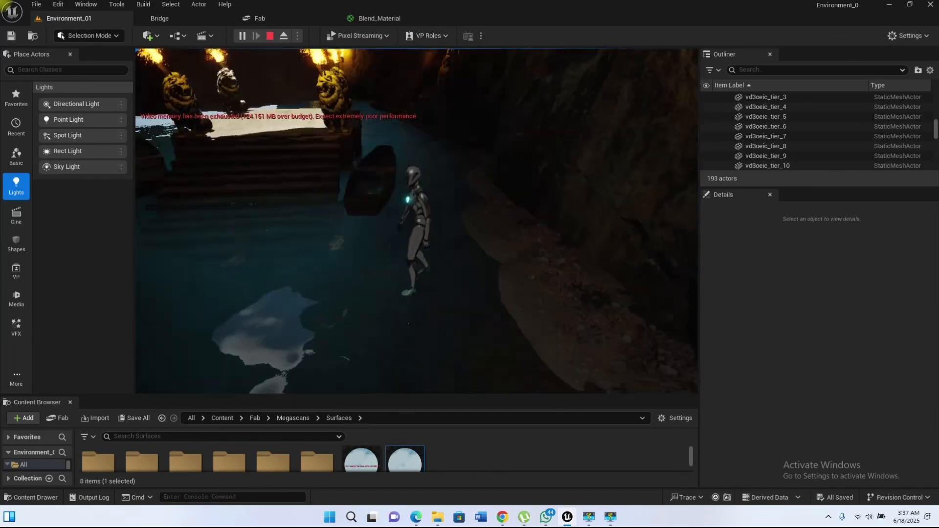
# Step: Walk the playing character through the torch-lit cave, water and lion-statue platform to preview the environment
pyautogui.press('w')
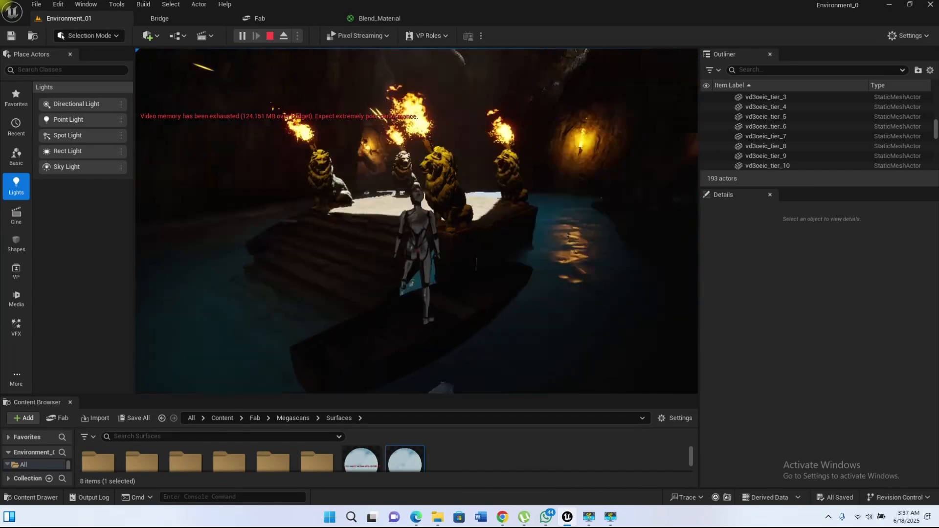
pyautogui.press('w')
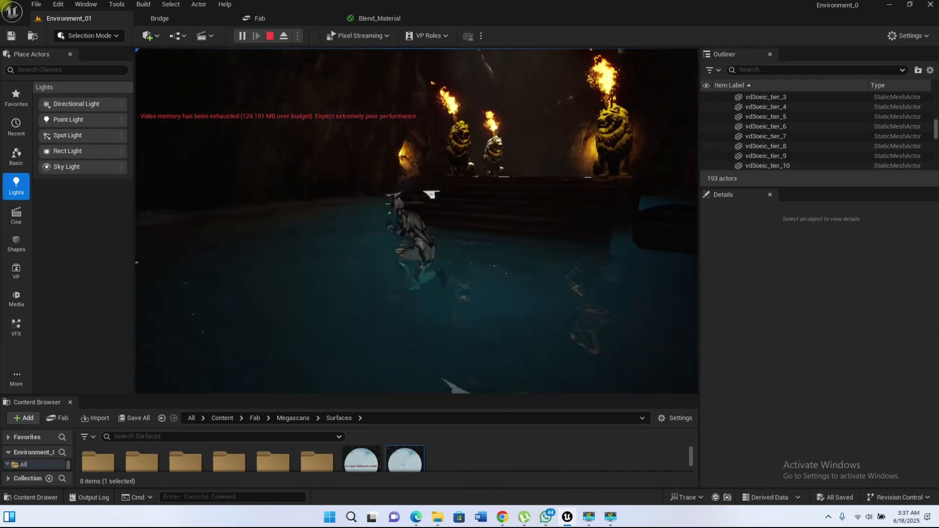
pyautogui.press('w')
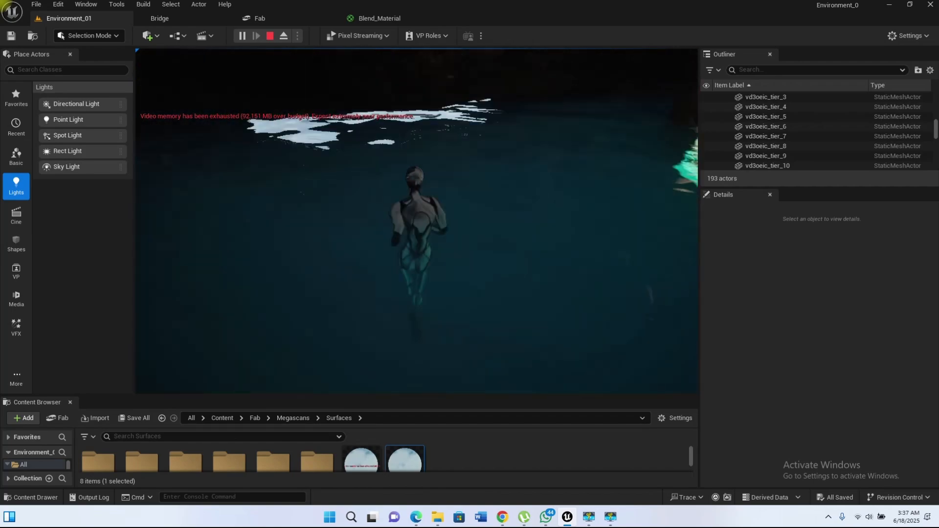
pyautogui.press('w')
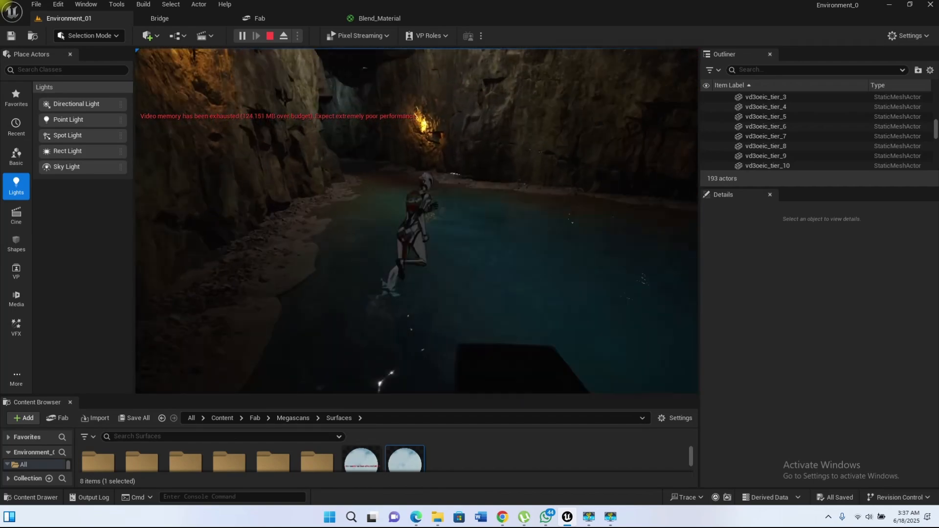
pyautogui.press('w')
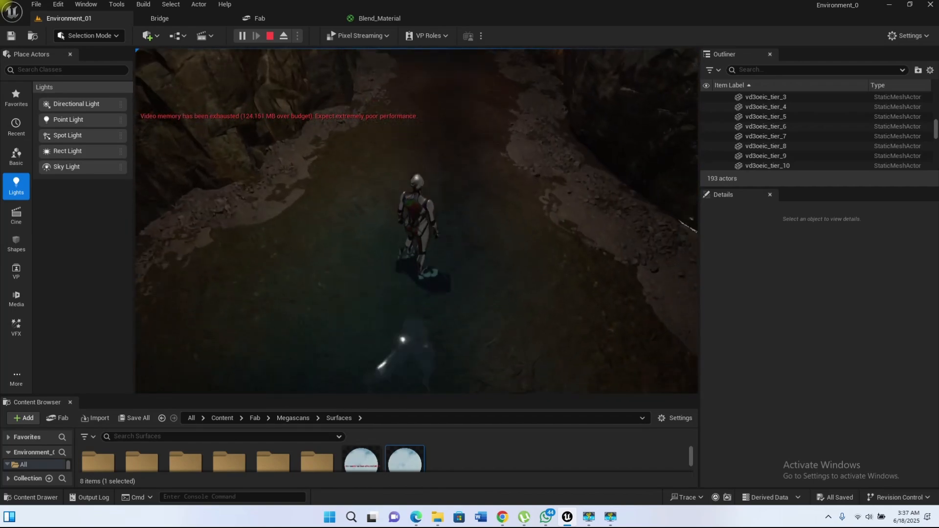
pyautogui.press('w')
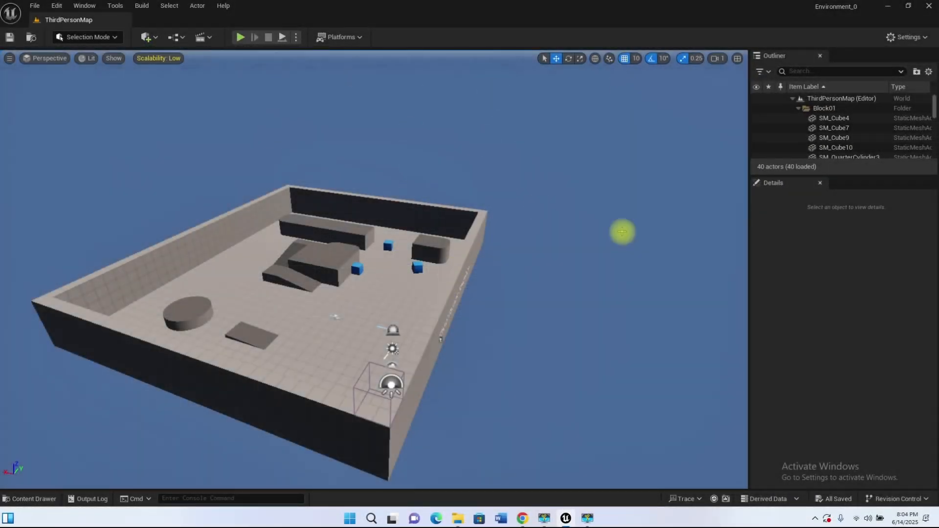
# Step: Enlarge the Outliner and collapse the actor folders of ThirdPersonMap, including Block01, Block02, Block03, Cylinder and Lighting
pyautogui.moveTo(844, 176); pyautogui.dragTo(848, 265)
pyautogui.click(798, 109)
pyautogui.click(798, 119)
pyautogui.click(800, 128)
pyautogui.click(798, 128)
pyautogui.click(799, 138)
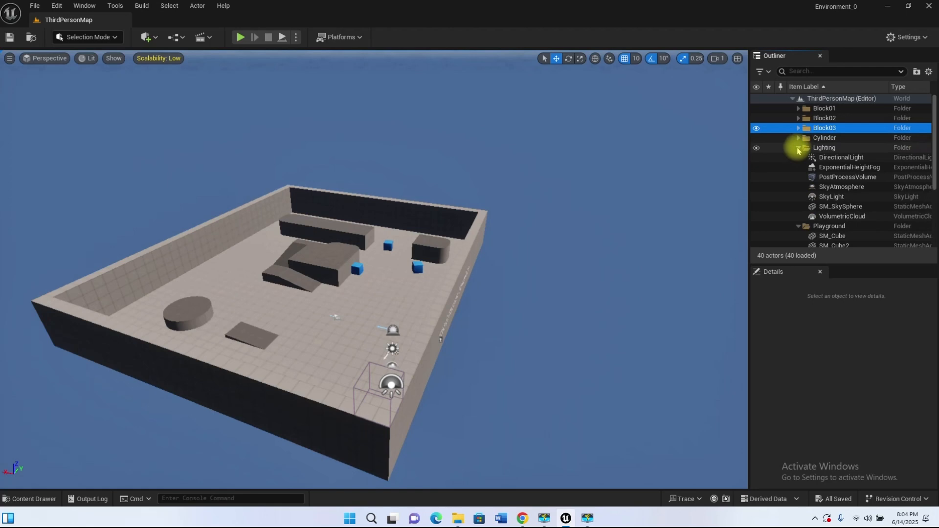
pyautogui.click(798, 148)
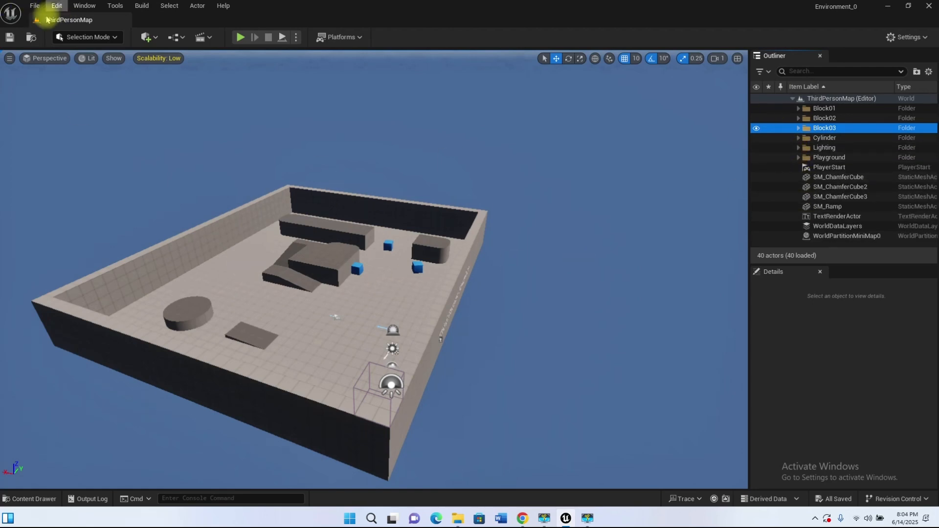
# Step: Load the UE4 Classic Layout and enlarge the Outliner to show more of its actor list
pyautogui.click(84, 5)
pyautogui.moveTo(121, 349)
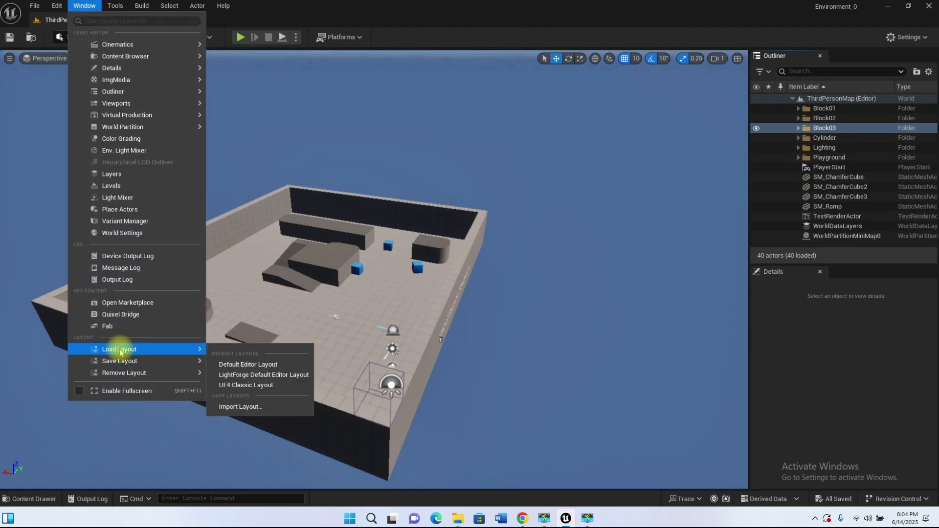
pyautogui.click(244, 384)
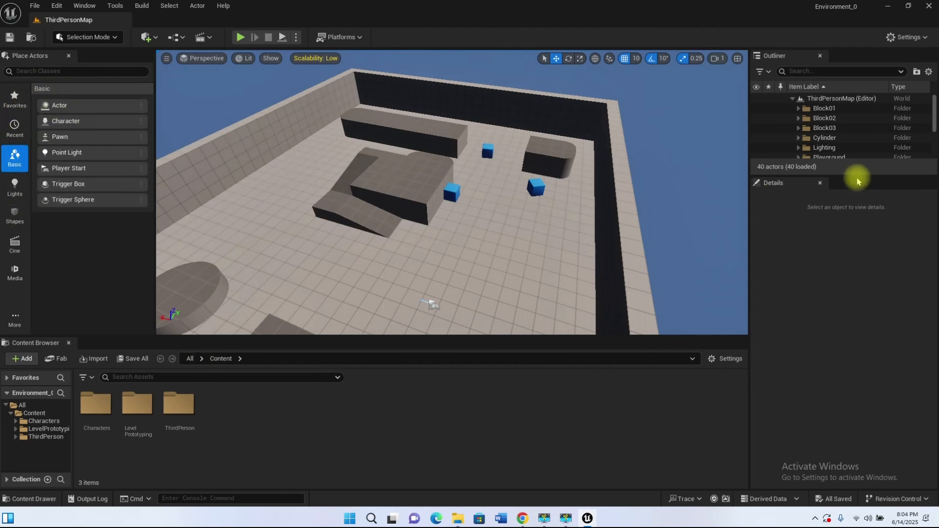
pyautogui.moveTo(857, 175); pyautogui.dragTo(857, 255)
pyautogui.scroll(-5, 488, 199)
pyautogui.moveTo(489, 199); pyautogui.dragTo(509, 167, button='right')
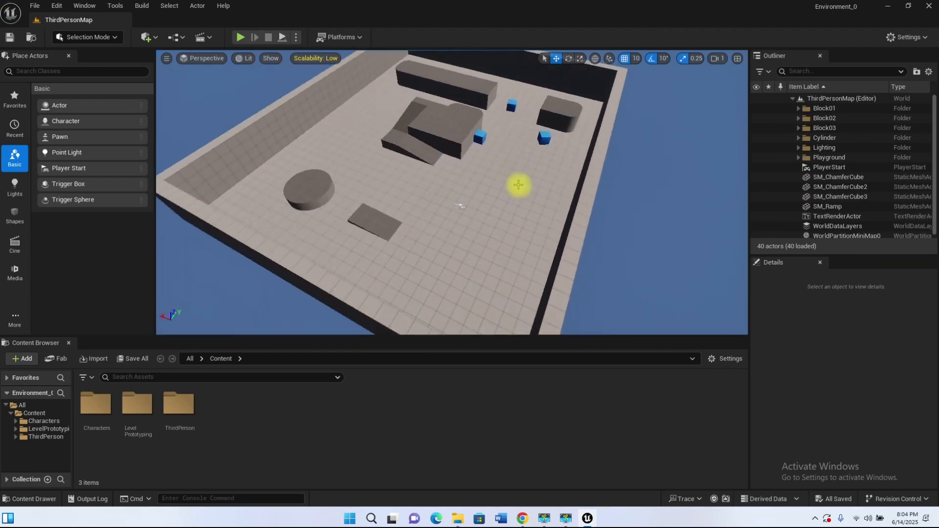
# Step: Create a folder named MyLevel_Joe in the Content folder and open it
pyautogui.rightClick(217, 391)
pyautogui.click(251, 185)
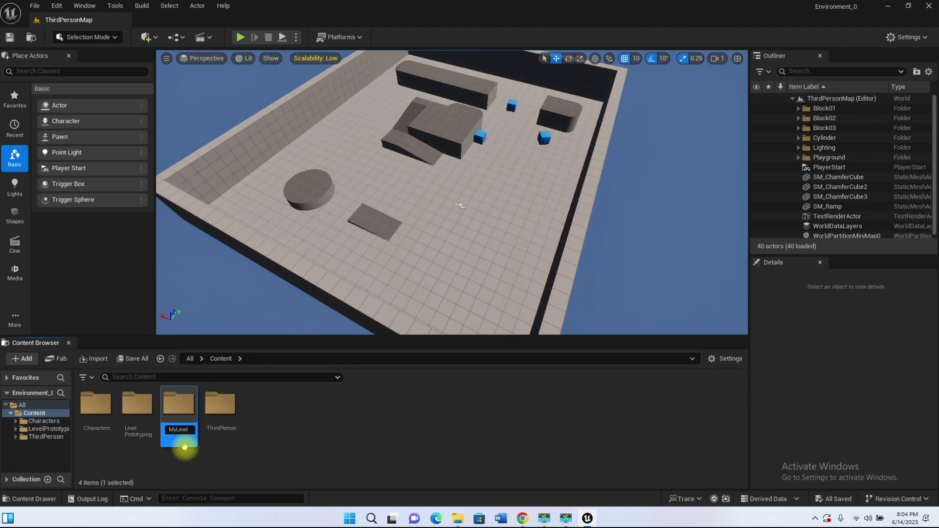
pyautogui.press('Return')
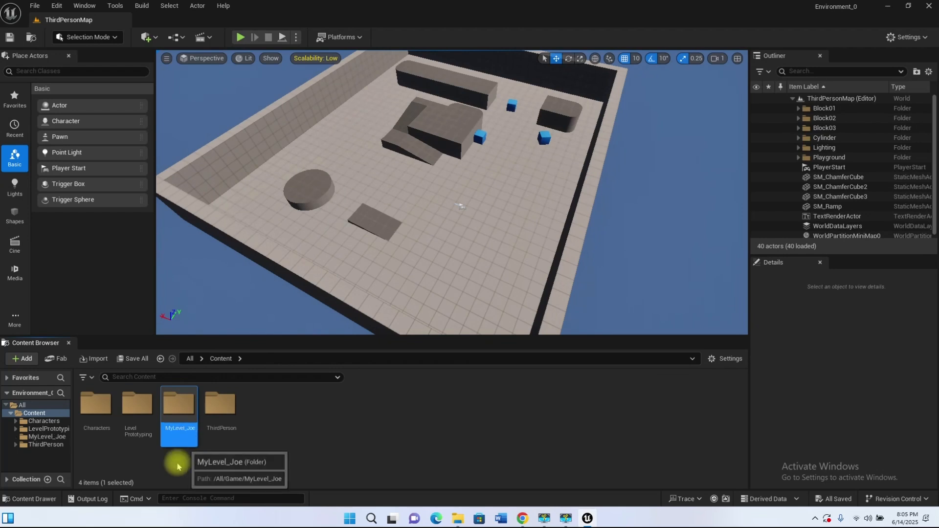
pyautogui.doubleClick(195, 417)
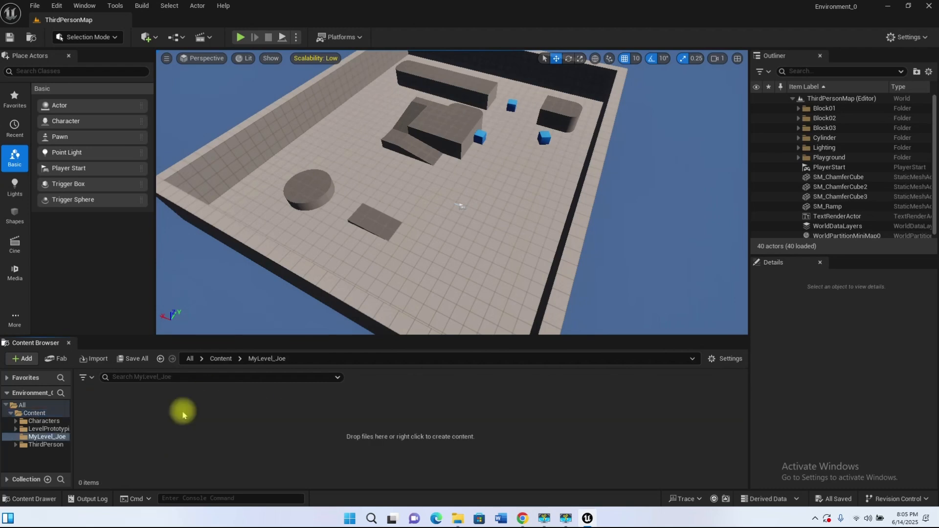
# Step: Create a new level named Environment_01 in the MyLevel_Joe folder and save it
pyautogui.rightClick(100, 412)
pyautogui.click(149, 120)
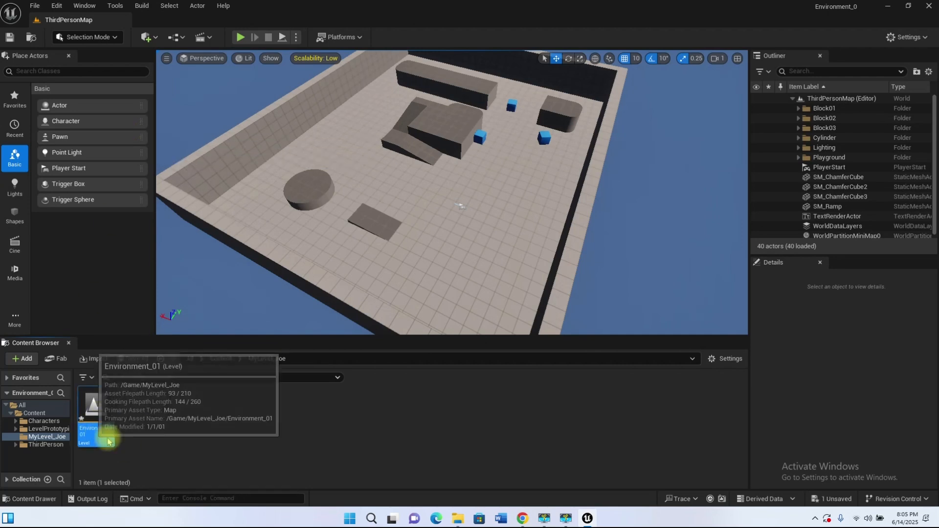
pyautogui.hotkey('ctrl', 's')
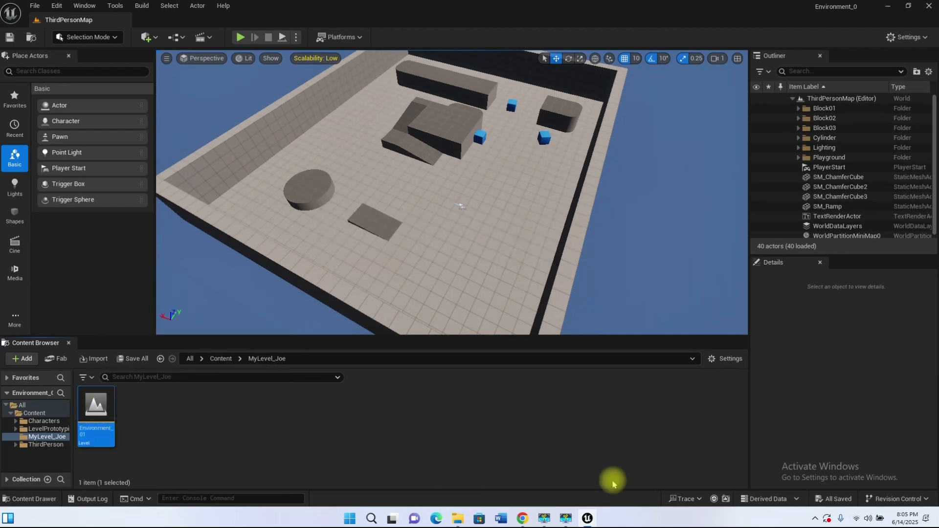
pyautogui.click(329, 414)
pyautogui.moveTo(409, 182)
pyautogui.mouseDown(button='right')
pyautogui.moveTo(433, 164)
pyautogui.moveTo(426, 174)
pyautogui.mouseUp(button='right')
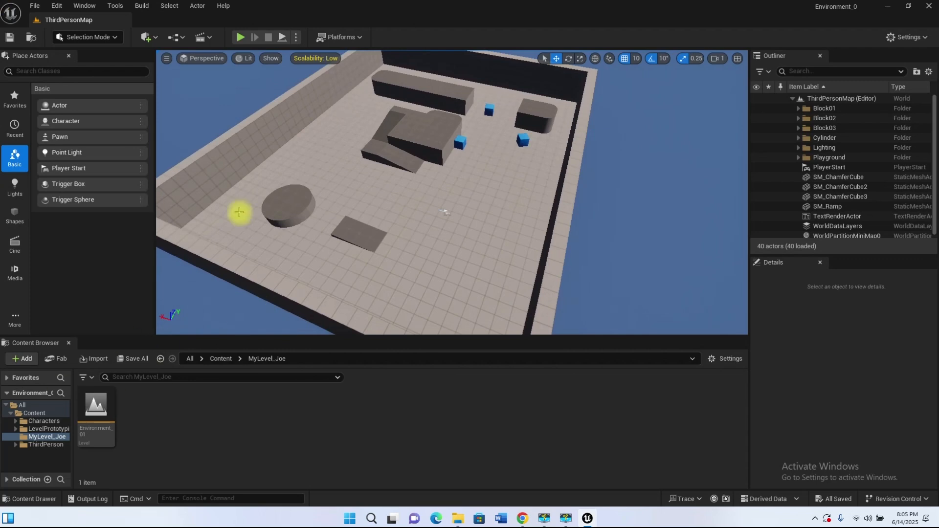
pyautogui.scroll(-2, 459, 184)
pyautogui.rightClick(147, 410)
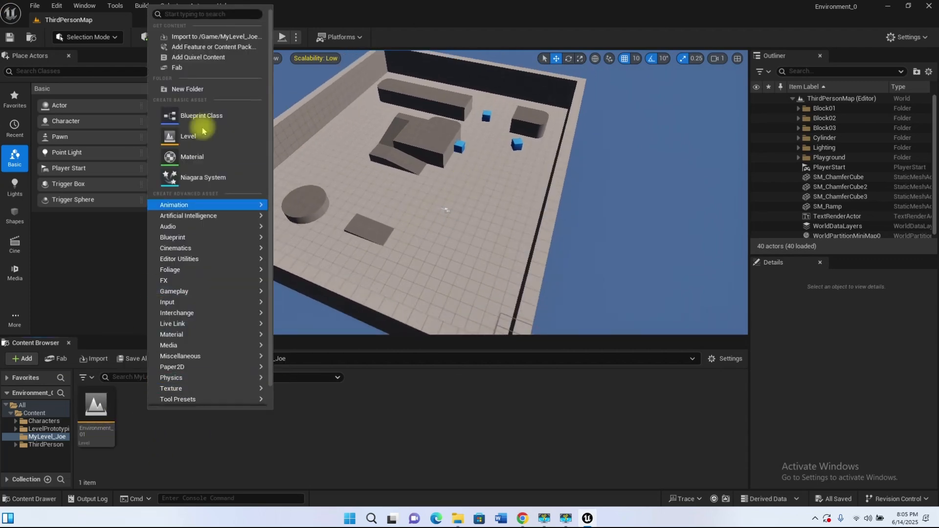
pyautogui.click(366, 373)
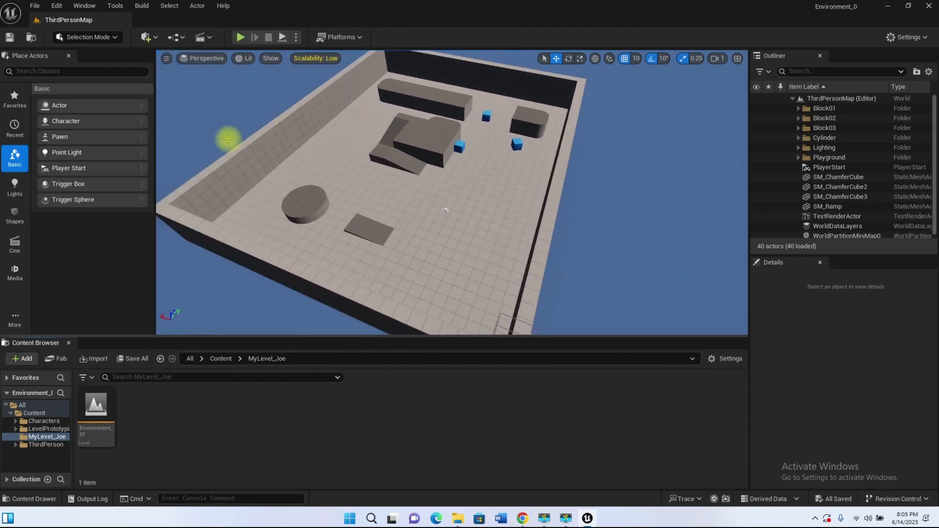
pyautogui.click(838, 159)
pyautogui.click(829, 110)
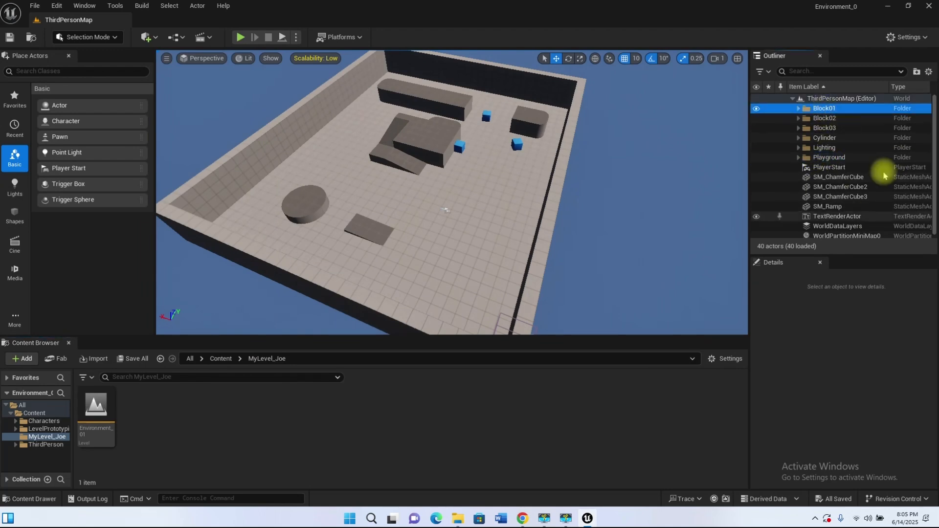
pyautogui.scroll(-1, 847, 162)
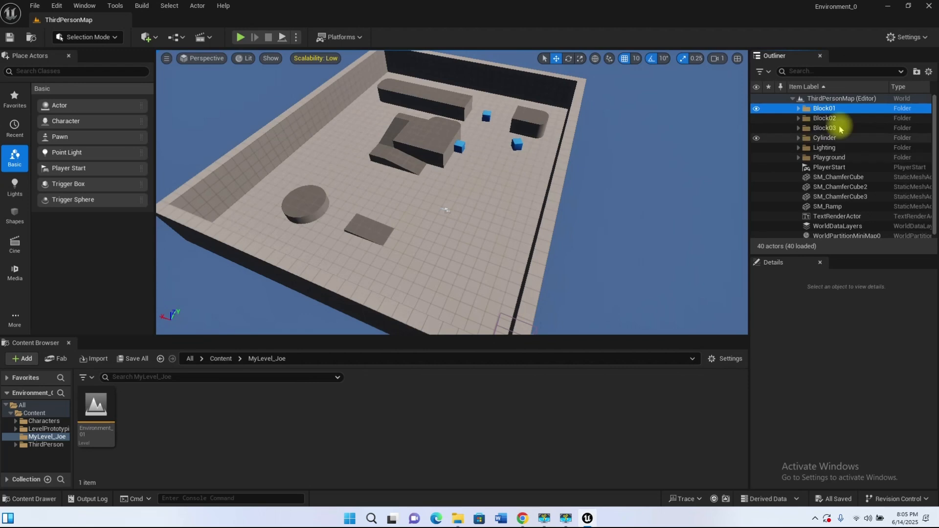
# Step: Open the Environment_01 level from the MyLevel_Joe folder
pyautogui.click(98, 413)
pyautogui.doubleClick(98, 412)
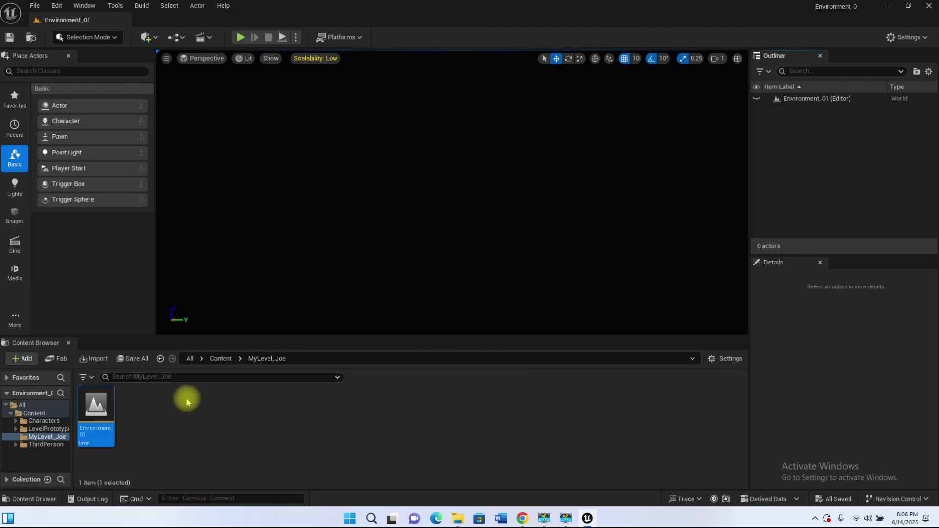
pyautogui.rightClick(147, 408)
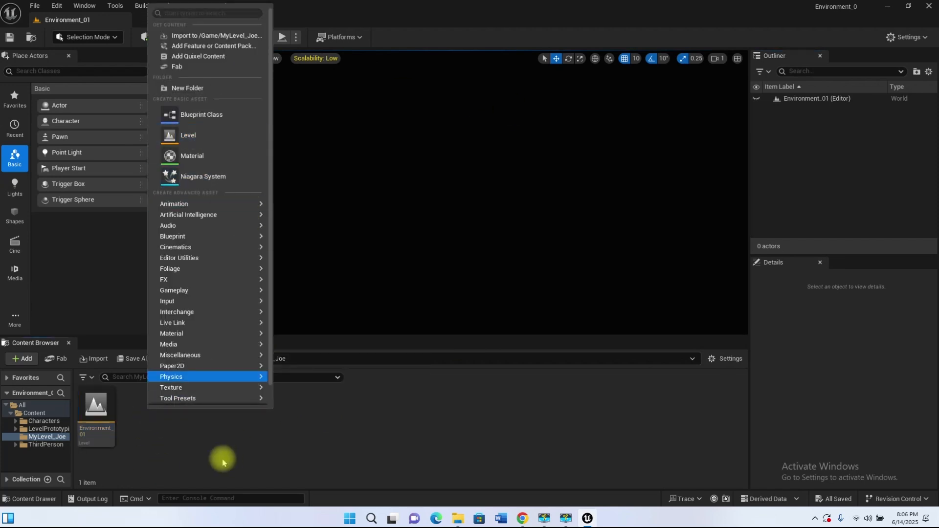
pyautogui.click(174, 445)
# Step: Examine the New Level templates Open World, Empty Open World, Basic and Empty Level without creating another level
pyautogui.click(35, 5)
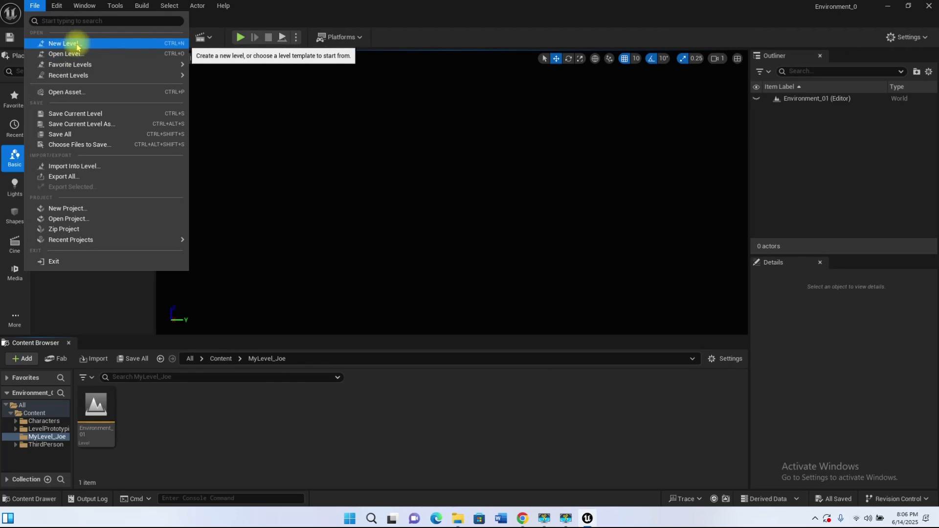
pyautogui.click(72, 42)
pyautogui.click(423, 200)
pyautogui.click(476, 193)
pyautogui.click(528, 190)
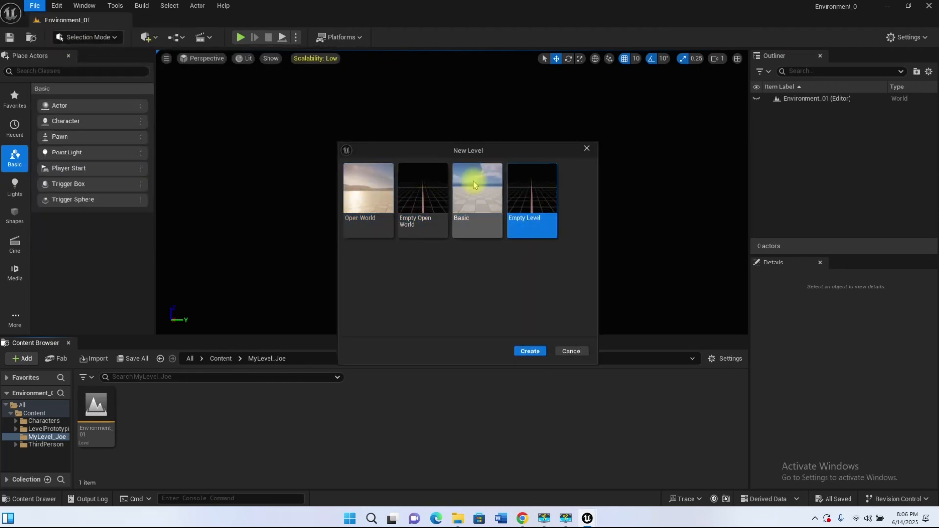
pyautogui.click(475, 186)
pyautogui.click(368, 191)
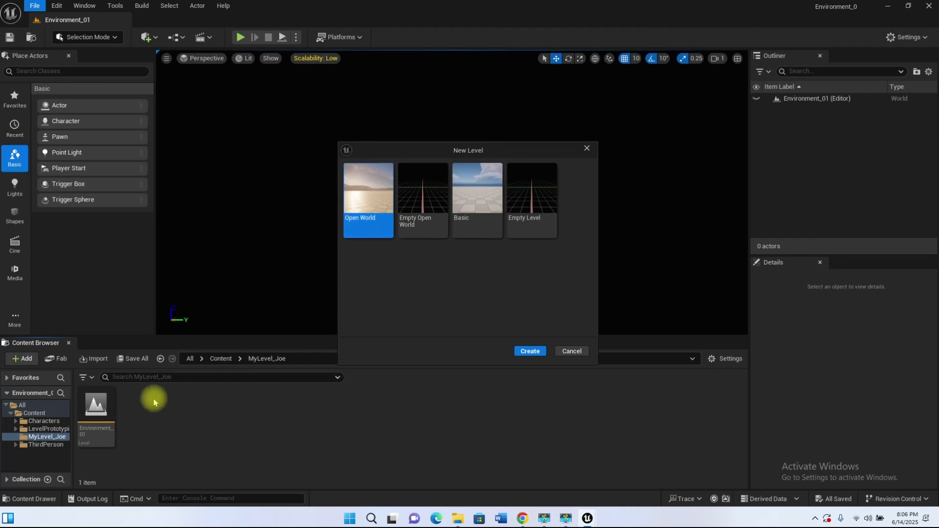
pyautogui.click(540, 195)
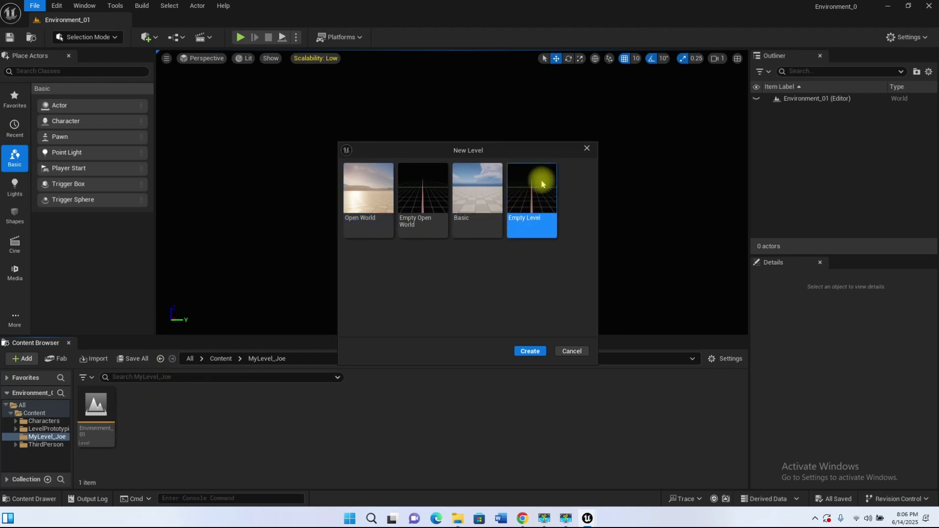
pyautogui.click(580, 148)
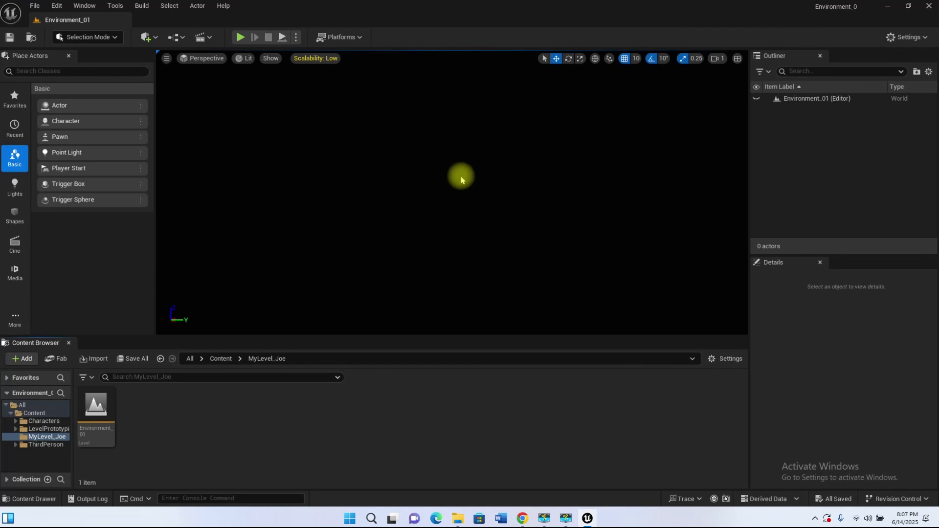
# Step: Open the Env. Light Mixer and create a sky light, a directional light and a sky atmosphere
pyautogui.click(79, 10)
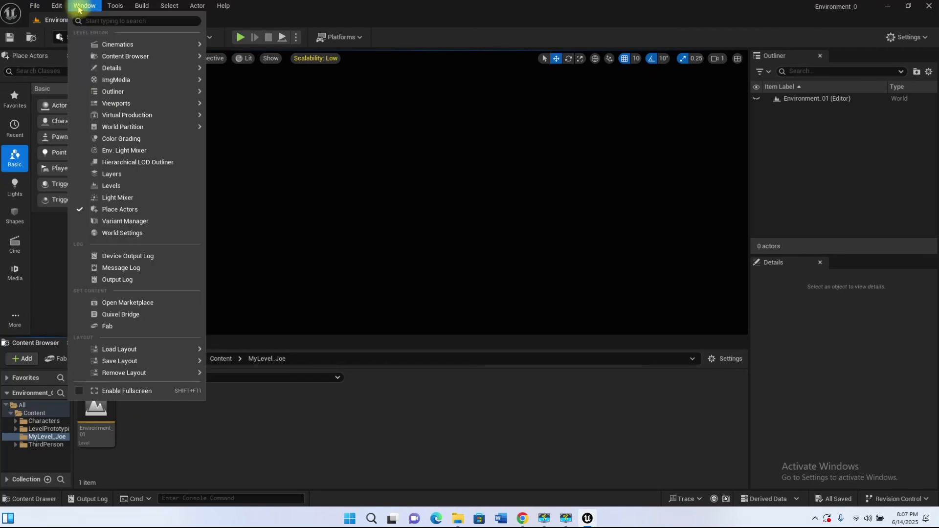
pyautogui.click(115, 151)
pyautogui.moveTo(509, 119); pyautogui.dragTo(697, 125)
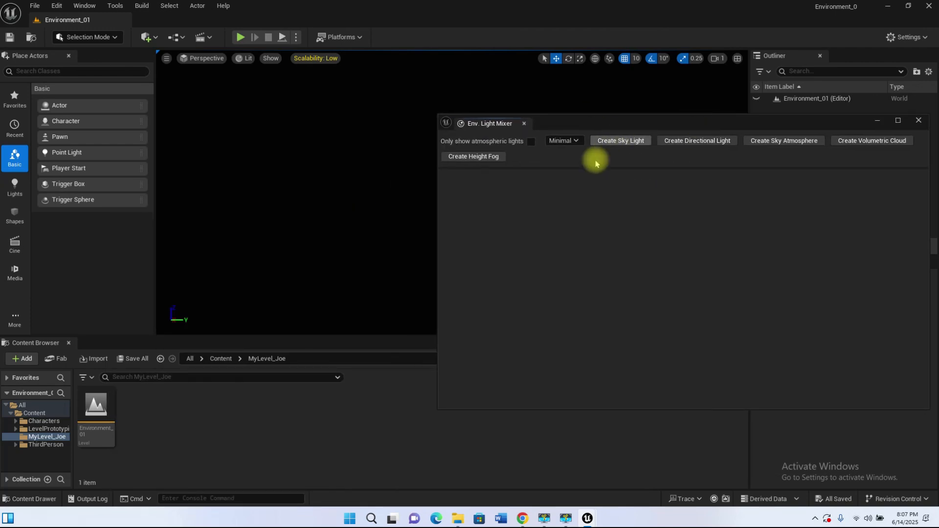
pyautogui.click(618, 142)
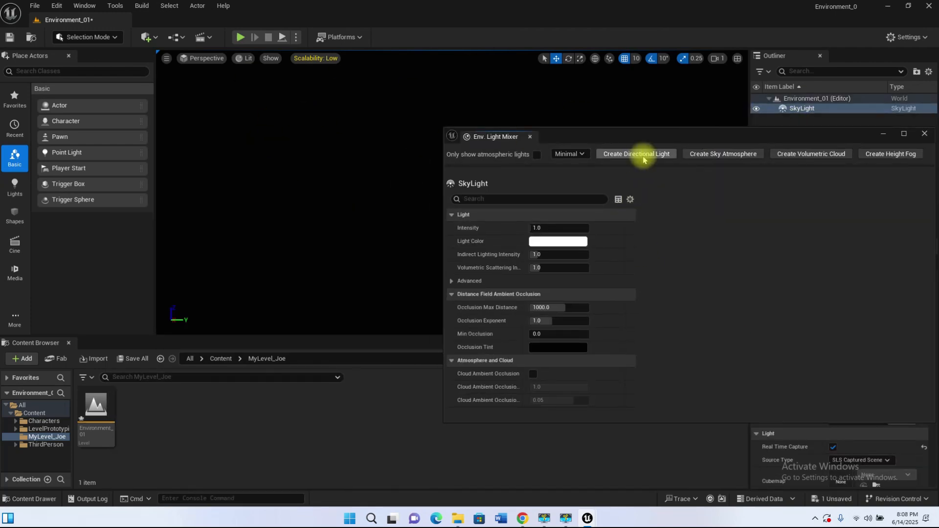
pyautogui.click(639, 156)
pyautogui.click(627, 154)
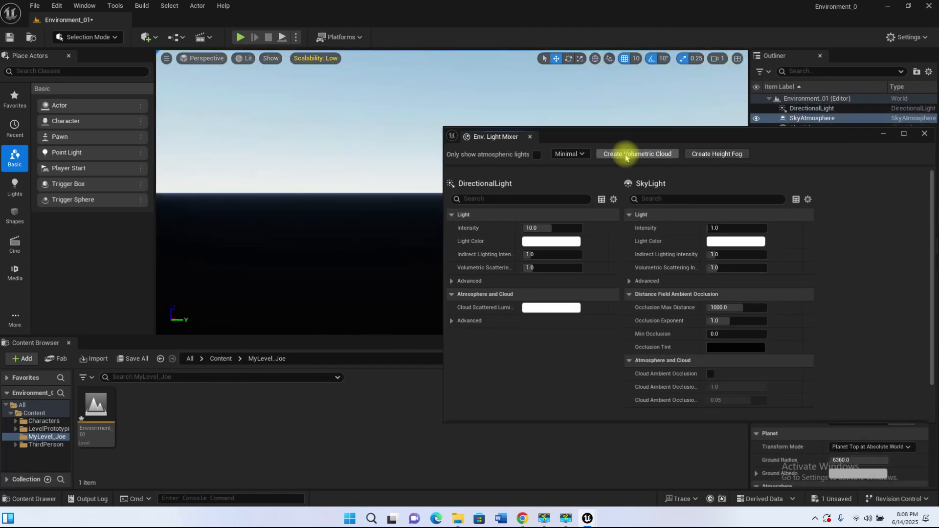
# Step: Add a volumetric cloud and height fog to the level with the Env. Light Mixer
pyautogui.moveTo(633, 140); pyautogui.dragTo(642, 200)
pyautogui.click(631, 215)
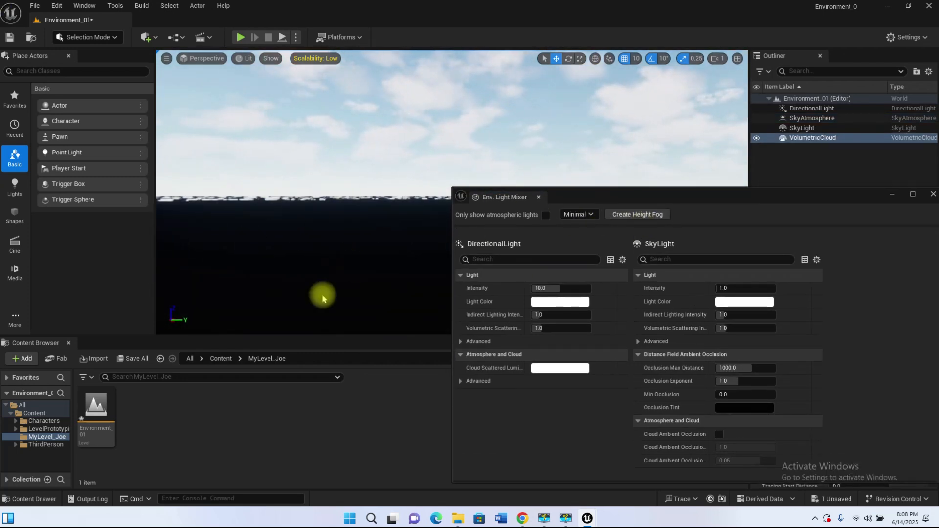
pyautogui.click(638, 214)
pyautogui.moveTo(697, 201); pyautogui.dragTo(672, 85)
pyautogui.scroll(-5, 614, 214)
pyautogui.scroll(5, 587, 277)
pyautogui.scroll(-10, 522, 324)
pyautogui.click(512, 351)
pyautogui.click(250, 106)
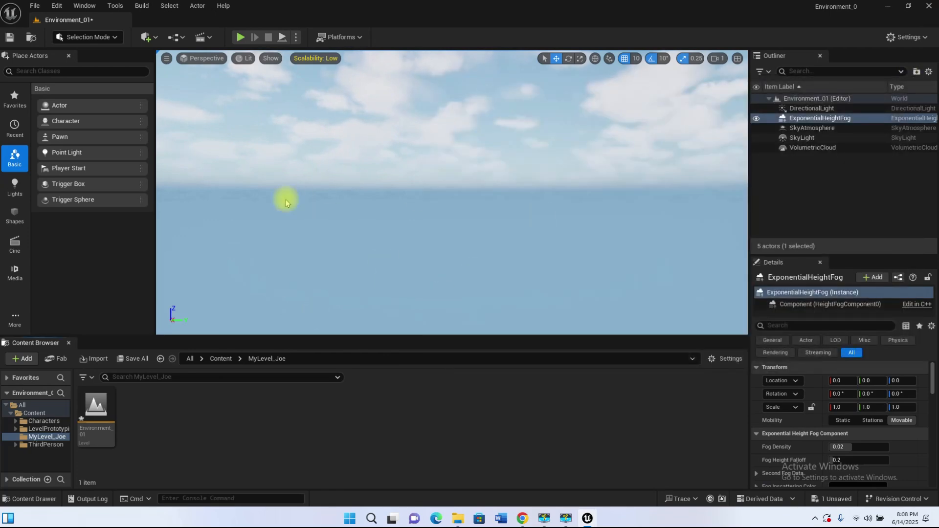
# Step: Review the light settings in the Env. Light Mixer, close it, and save the Environment_01 level
pyautogui.click(85, 6)
pyautogui.click(185, 303)
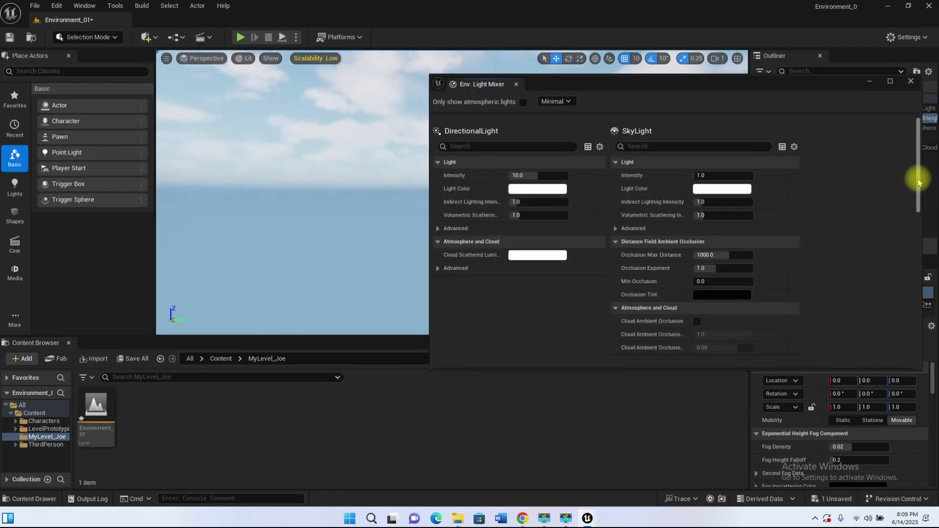
pyautogui.scroll(5, 887, 142)
pyautogui.click(910, 81)
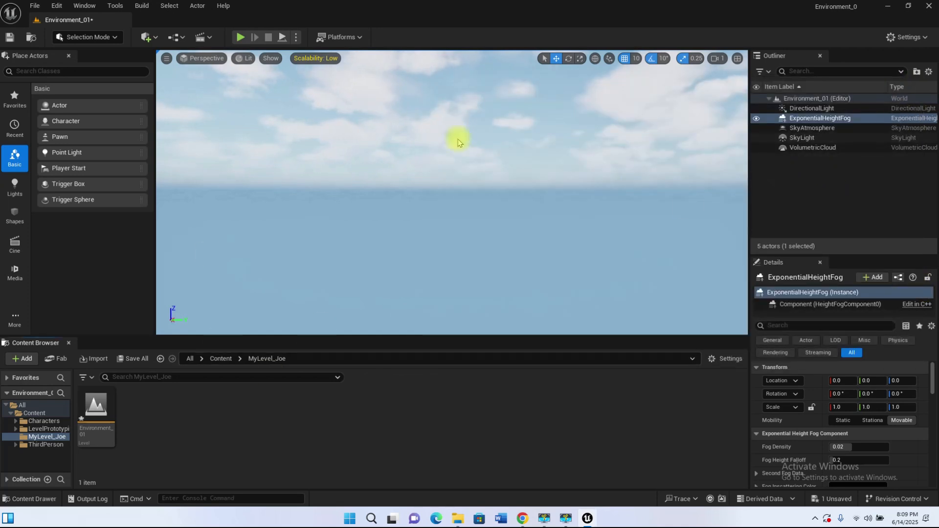
pyautogui.click(430, 130)
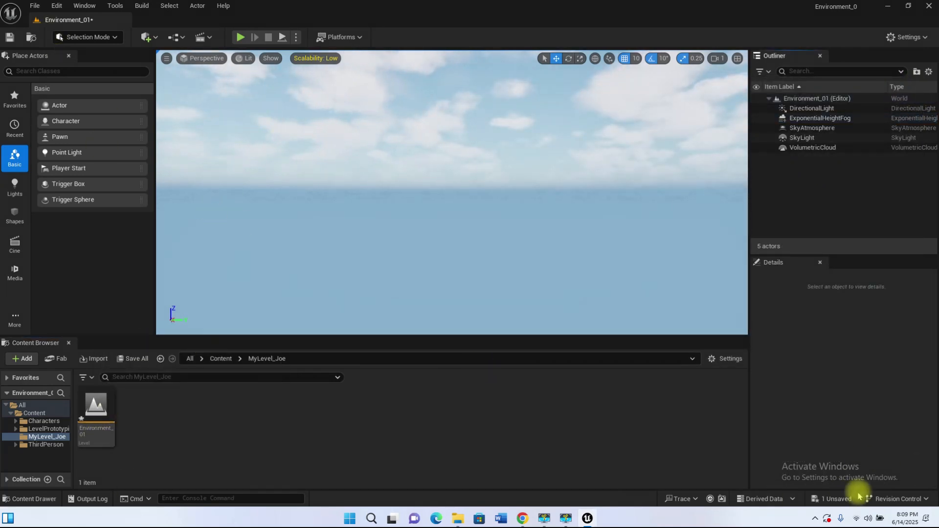
pyautogui.click(832, 499)
pyautogui.click(543, 369)
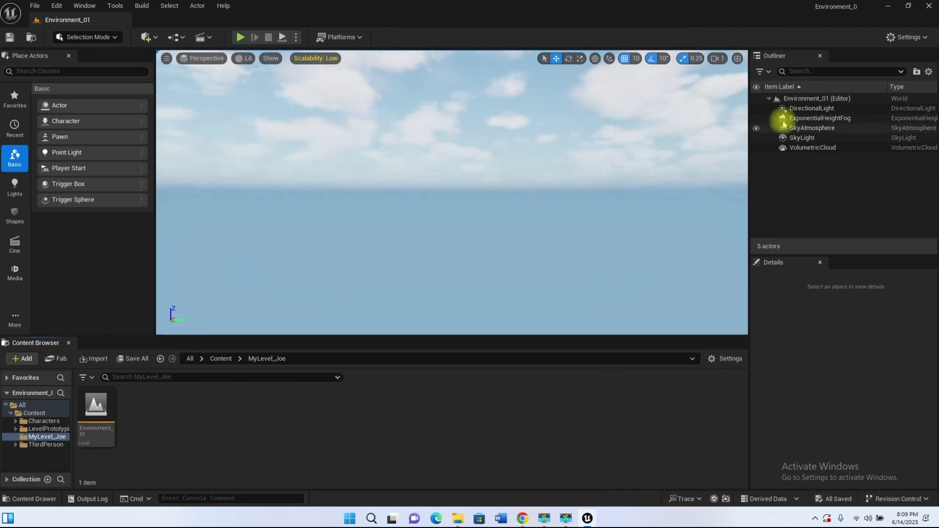
# Step: Create a folder named Environment Light under the Environment_01 level in the Outliner
pyautogui.click(812, 147)
pyautogui.click(821, 183)
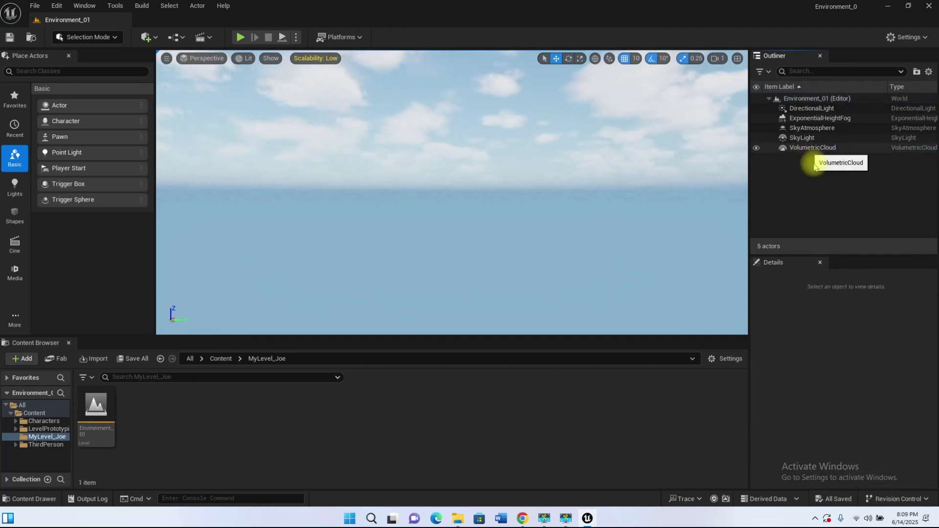
pyautogui.click(769, 100)
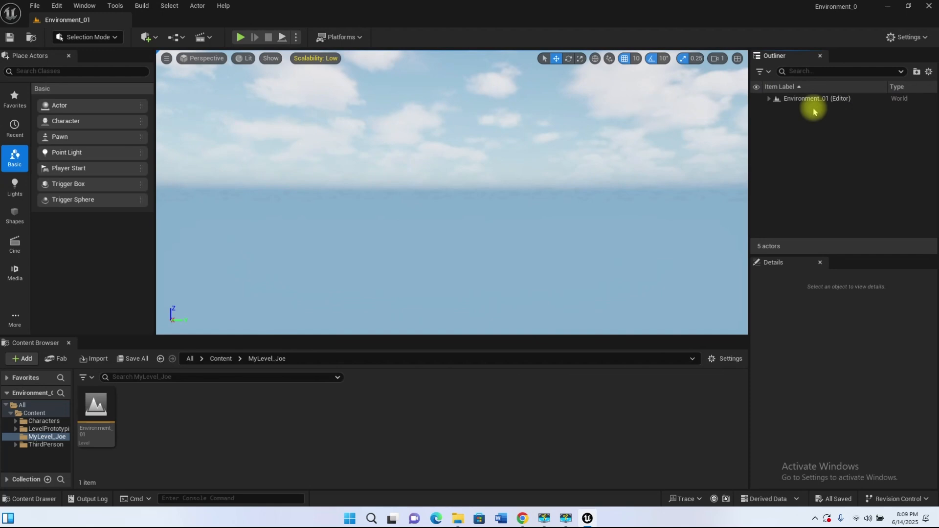
pyautogui.click(769, 98)
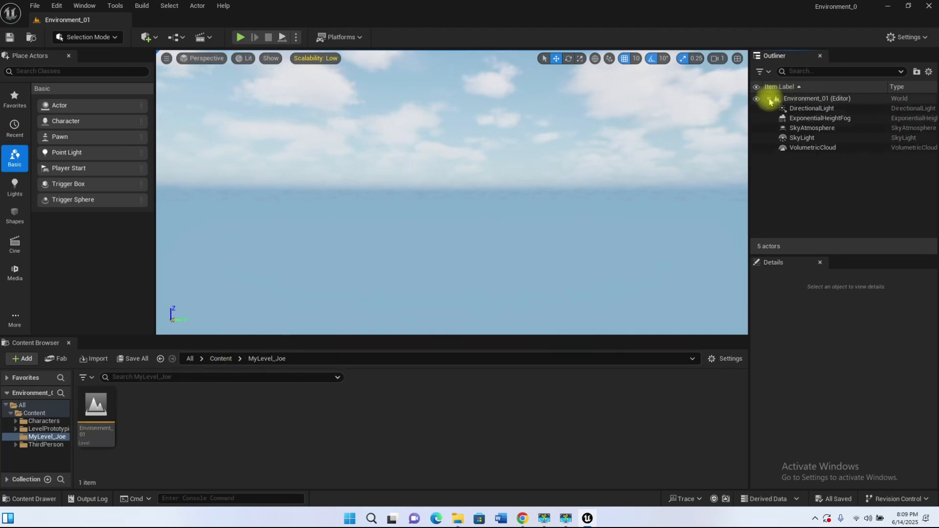
pyautogui.rightClick(802, 100)
pyautogui.click(843, 118)
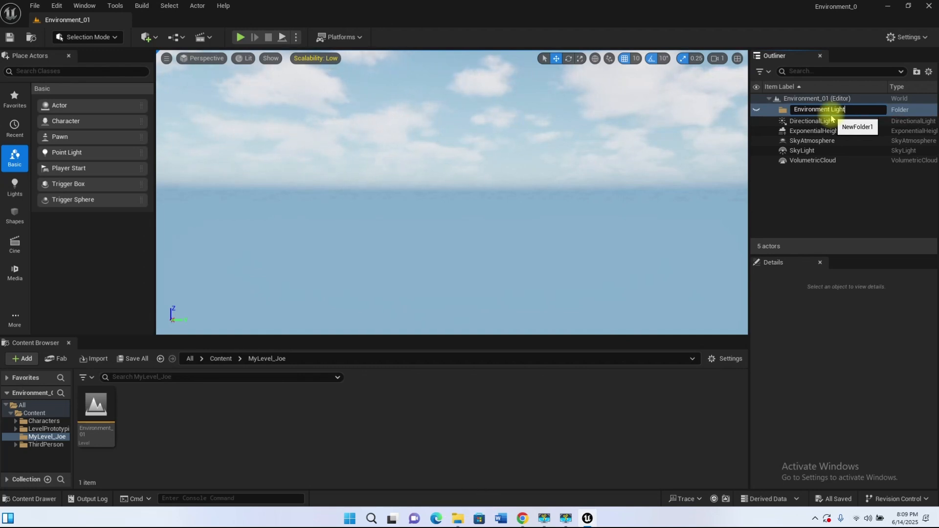
pyautogui.press('Return')
# Step: Move all five lighting actors, from DirectionalLight through VolumetricCloud, into the Environment Light folder and collapse it
pyautogui.click(830, 118)
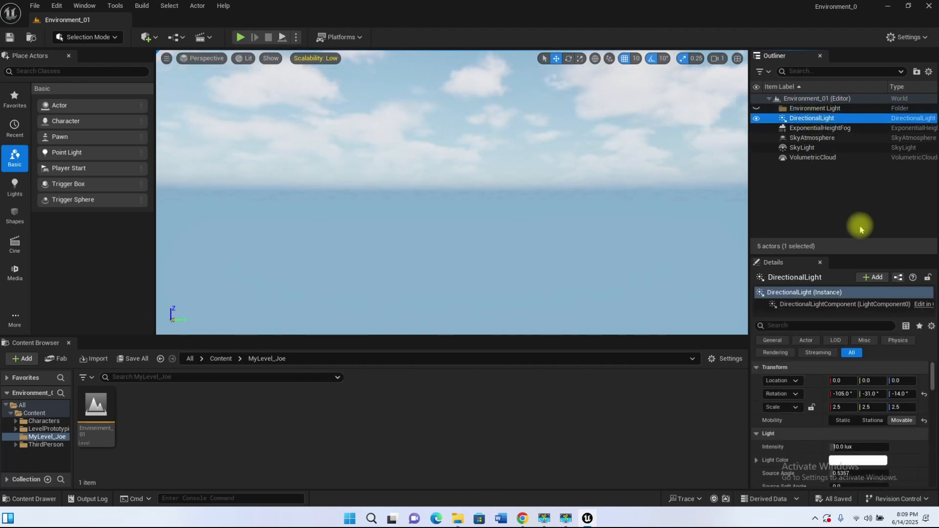
pyautogui.keyDown('shift'); pyautogui.click(811, 157); pyautogui.keyUp('shift')
pyautogui.moveTo(806, 119); pyautogui.dragTo(784, 111)
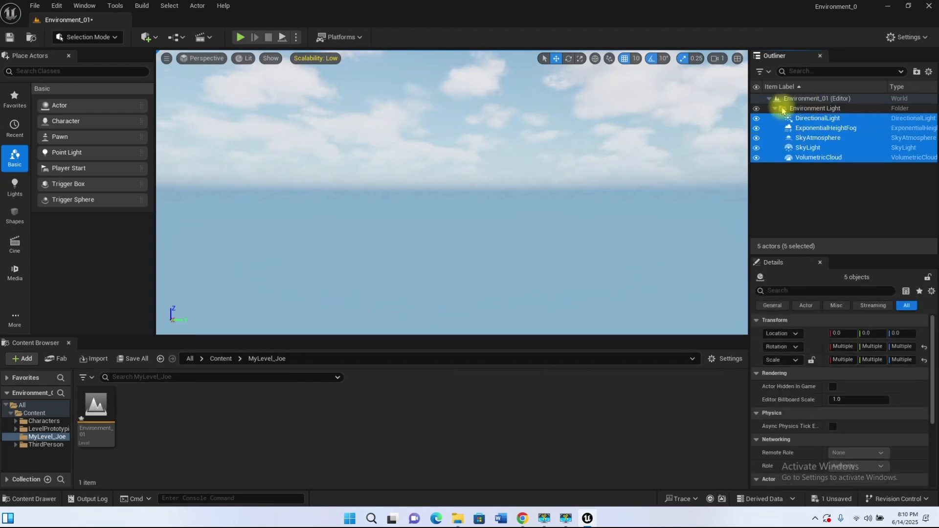
pyautogui.click(775, 108)
# Step: Hide the Environment Light folder, show it again, and check the actors it contains
pyautogui.click(756, 108)
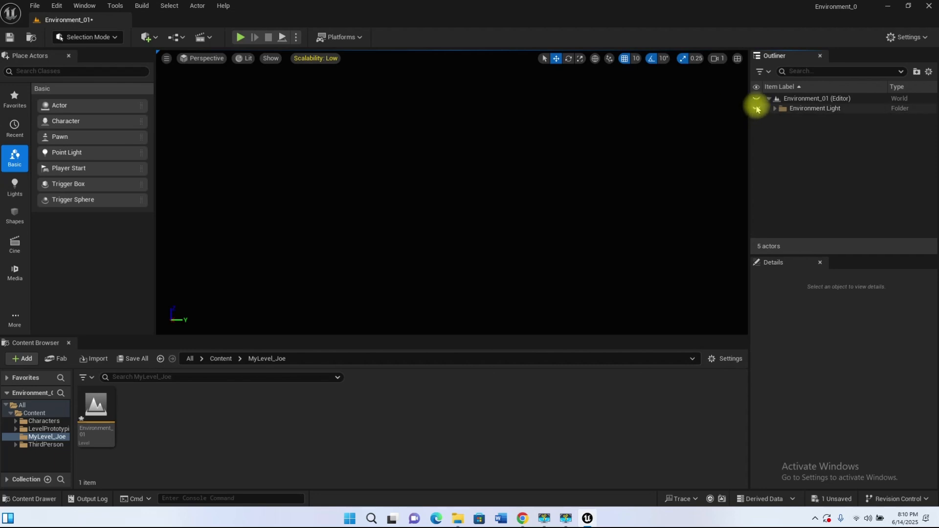
pyautogui.click(756, 108)
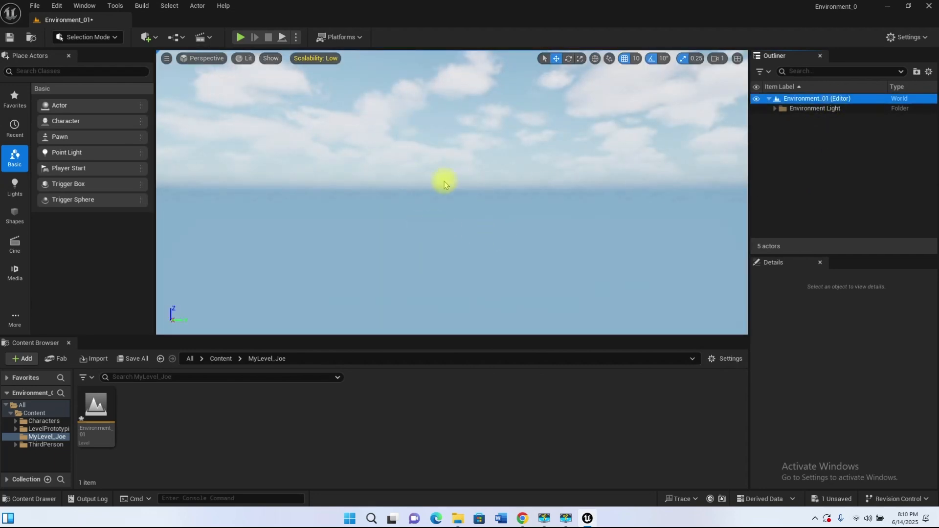
pyautogui.click(774, 108)
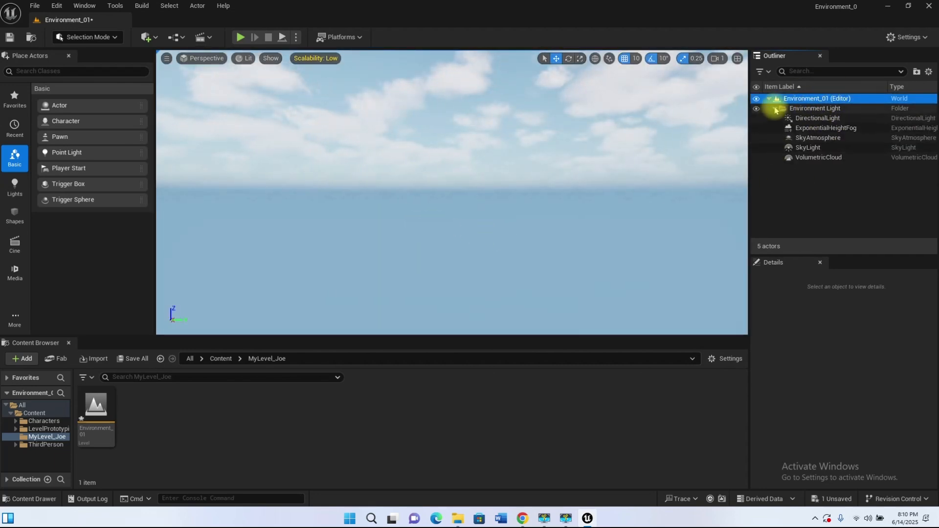
pyautogui.click(775, 109)
pyautogui.moveTo(522, 185); pyautogui.dragTo(631, 205, button='right')
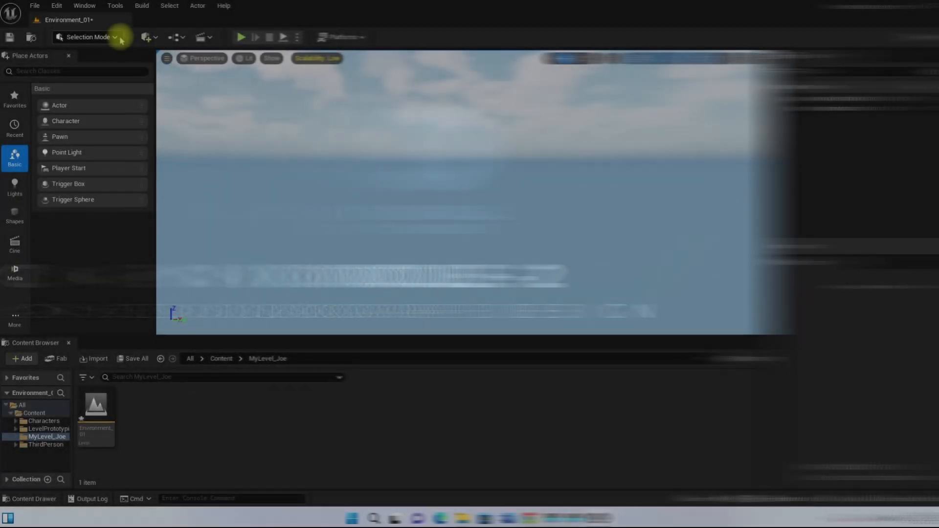
# Step: Switch the editor to Landscape mode and view the whole new-landscape grid from above
pyautogui.click(116, 37)
pyautogui.click(92, 66)
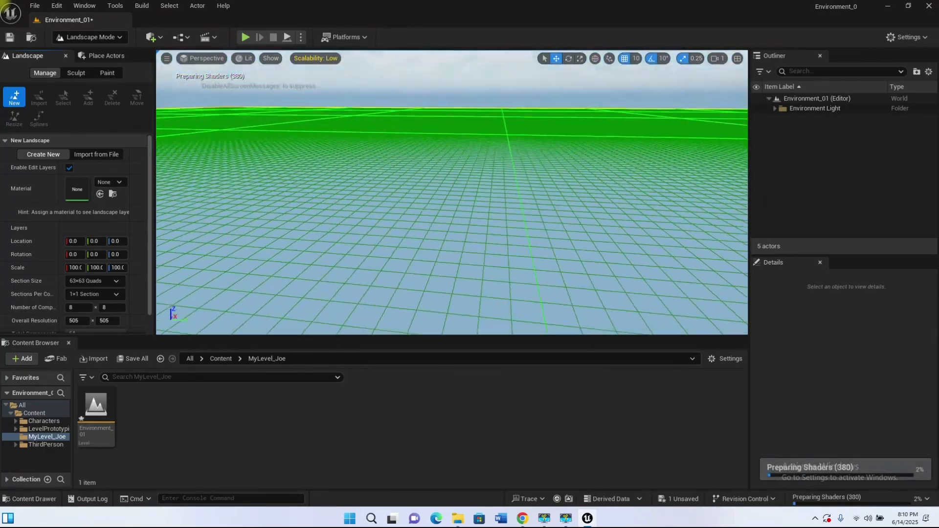
pyautogui.moveTo(452, 192); pyautogui.dragTo(504, 156, button='right')
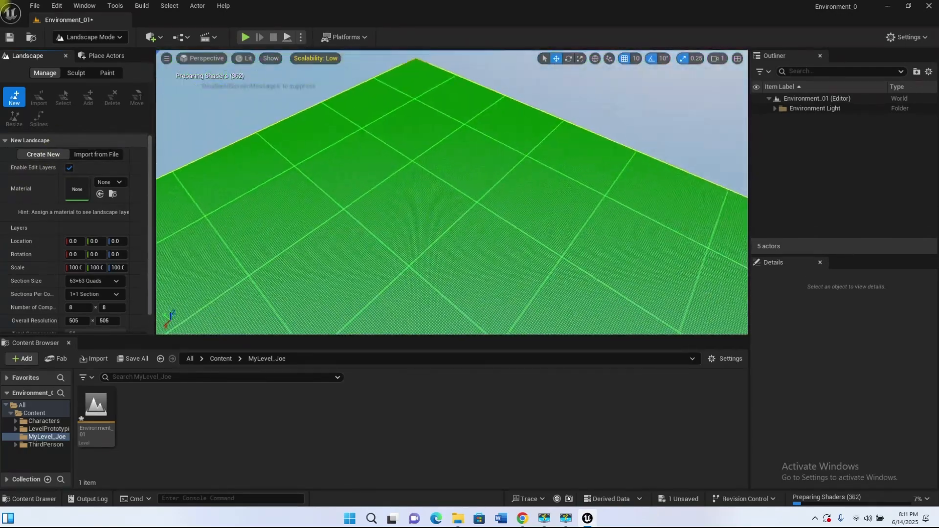
pyautogui.press('s')
pyautogui.moveTo(452, 192); pyautogui.dragTo(425, 283, button='right')
pyautogui.press('s')
pyautogui.moveTo(522, 220); pyautogui.dragTo(480, 255, button='right')
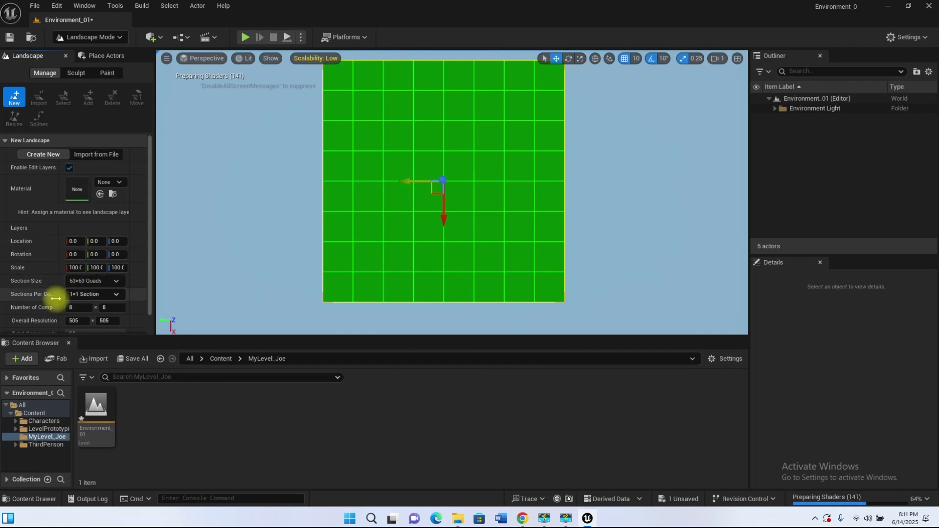
# Step: Try 1 as the first Number of Components value for the new landscape and restore it to 8
pyautogui.moveTo(88, 307); pyautogui.dragTo(78, 309)
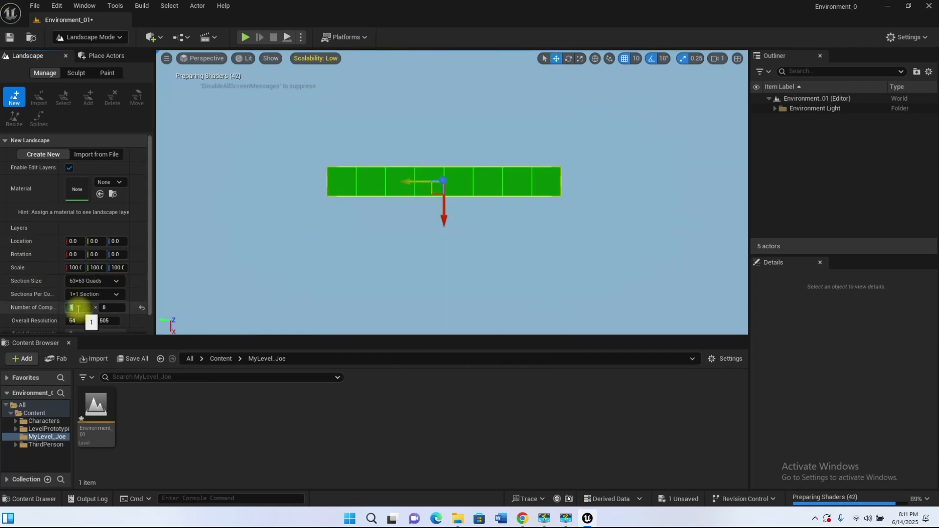
pyautogui.write('8')
pyautogui.press('Return')
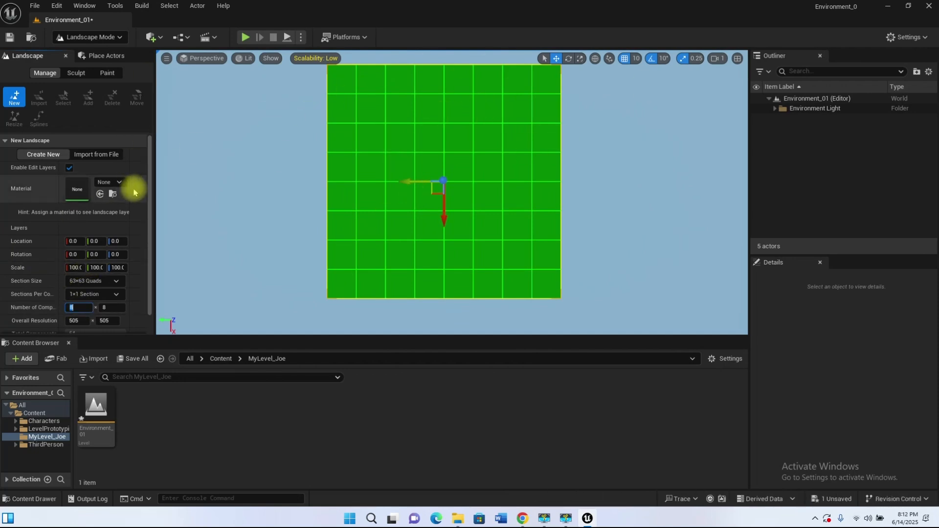
# Step: Set the new landscape's Number of Components to 10 × 10
pyautogui.moveTo(149, 219); pyautogui.dragTo(142, 164)
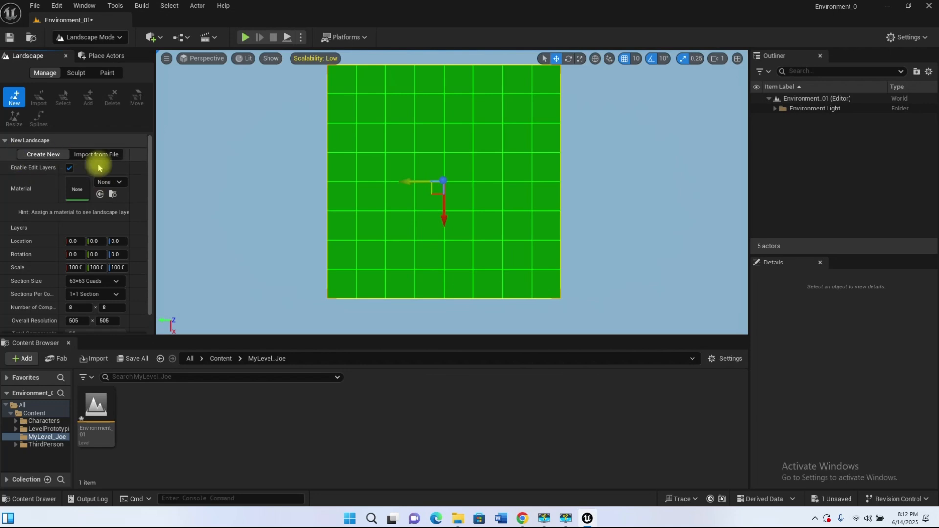
pyautogui.write('10')
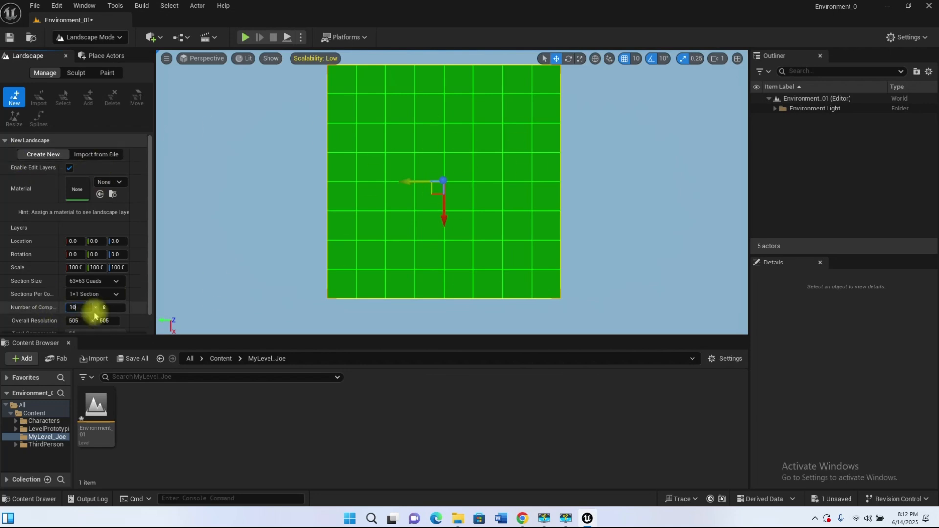
pyautogui.press('Tab')
pyautogui.write('10')
pyautogui.press('Return')
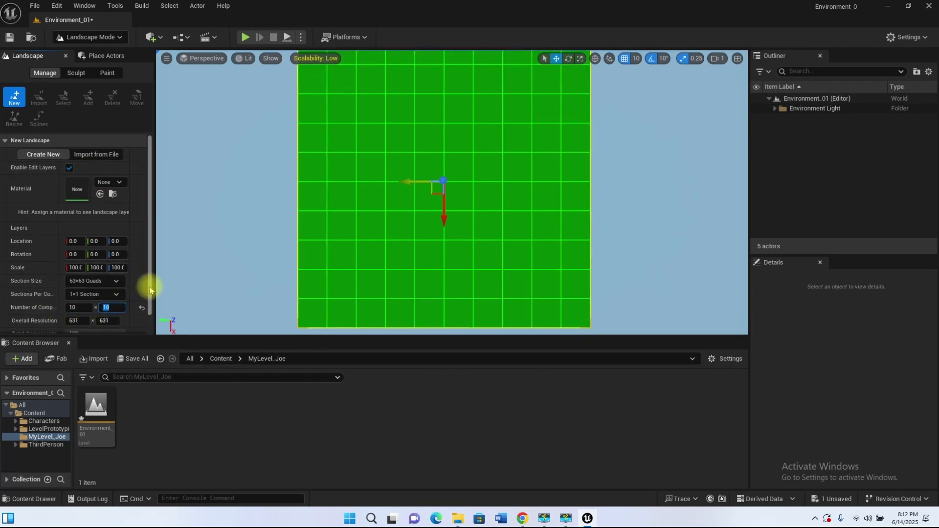
# Step: Try a section size of 15×15 Quads for the landscape and return it to 63×63 Quads
pyautogui.moveTo(150, 288); pyautogui.dragTo(149, 329)
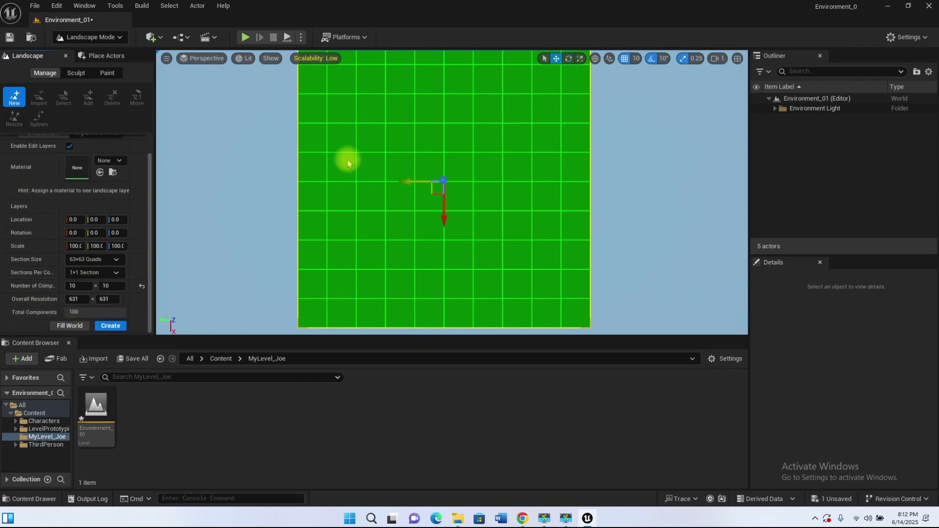
pyautogui.click(116, 259)
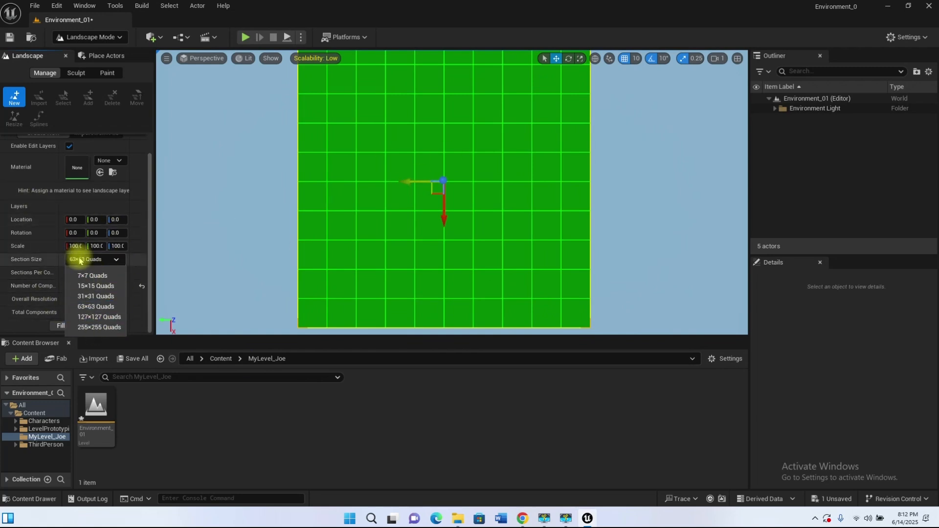
pyautogui.click(91, 286)
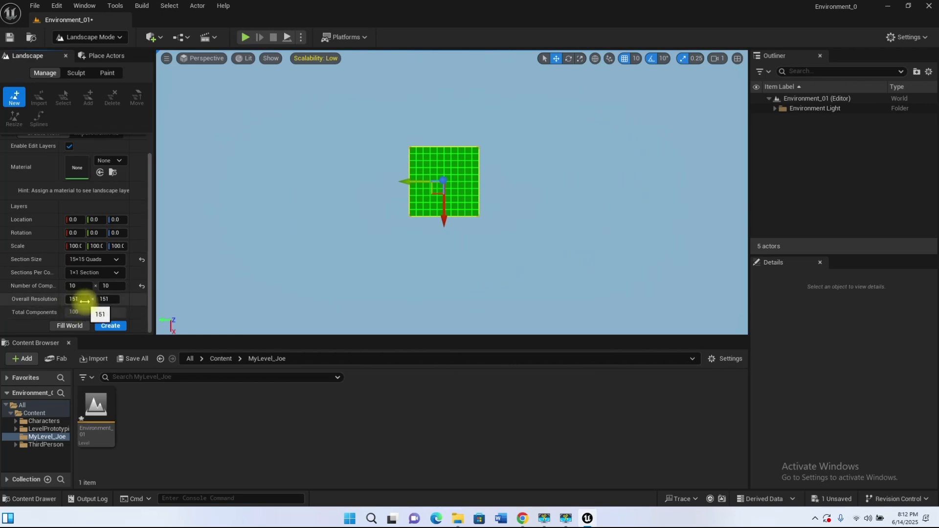
pyautogui.click(116, 259)
pyautogui.click(86, 307)
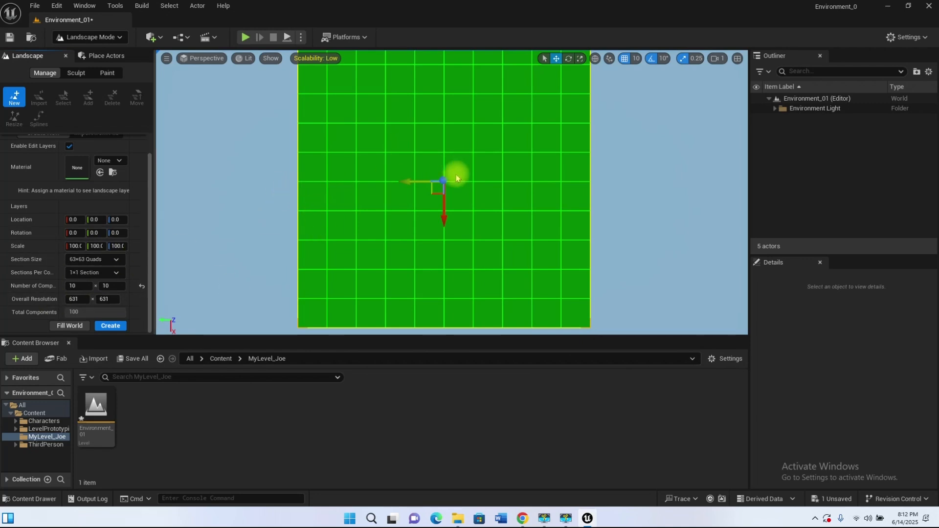
# Step: Create the landscape with a section size of 127×127 Quads and 8 × 8 components
pyautogui.click(109, 263)
pyautogui.click(81, 260)
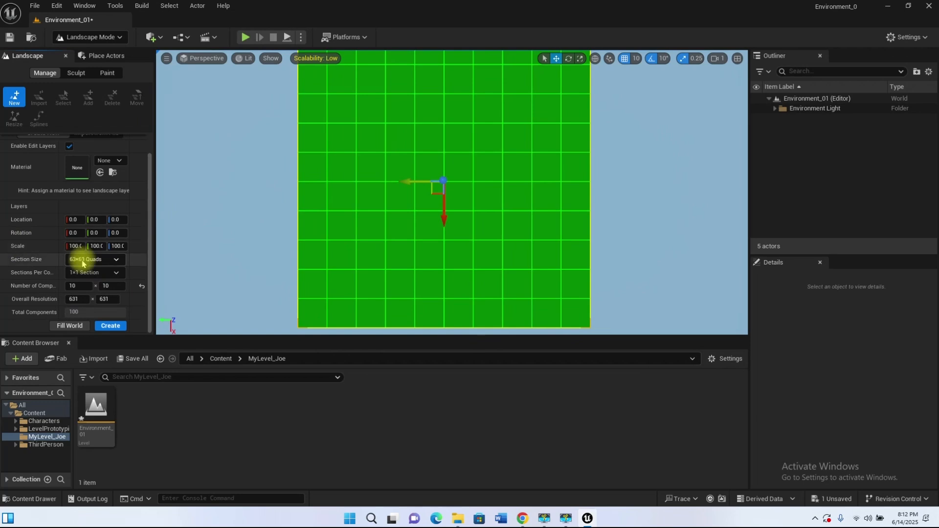
pyautogui.click(110, 259)
pyautogui.click(560, 129)
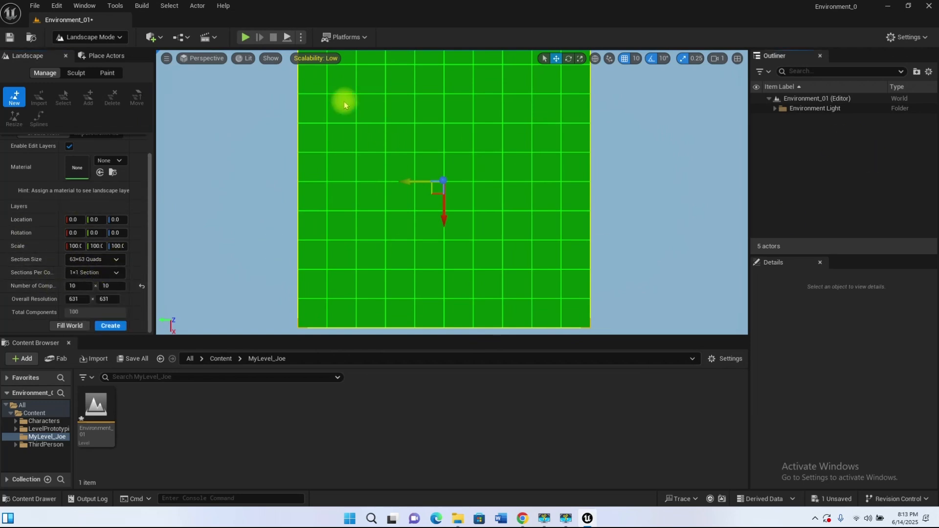
pyautogui.click(115, 259)
pyautogui.click(93, 317)
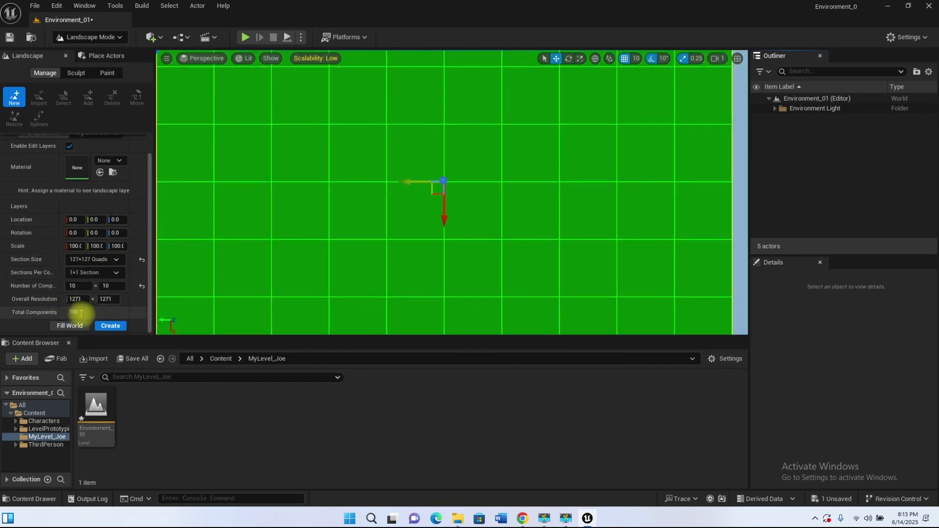
pyautogui.click(74, 284)
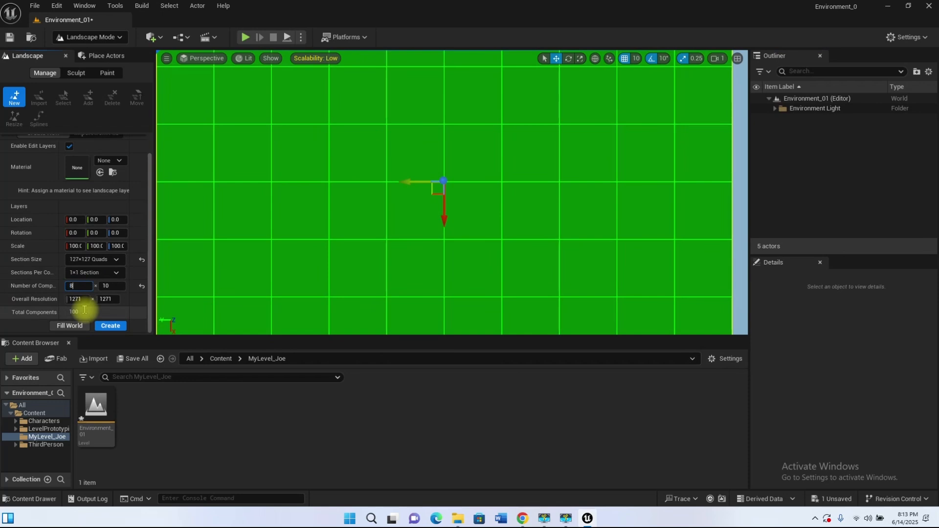
pyautogui.press('Return')
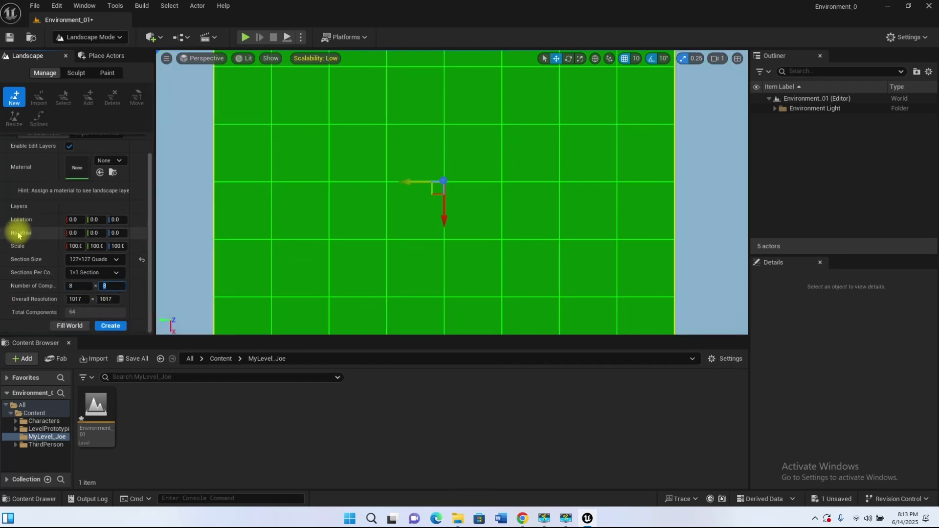
pyautogui.click(110, 326)
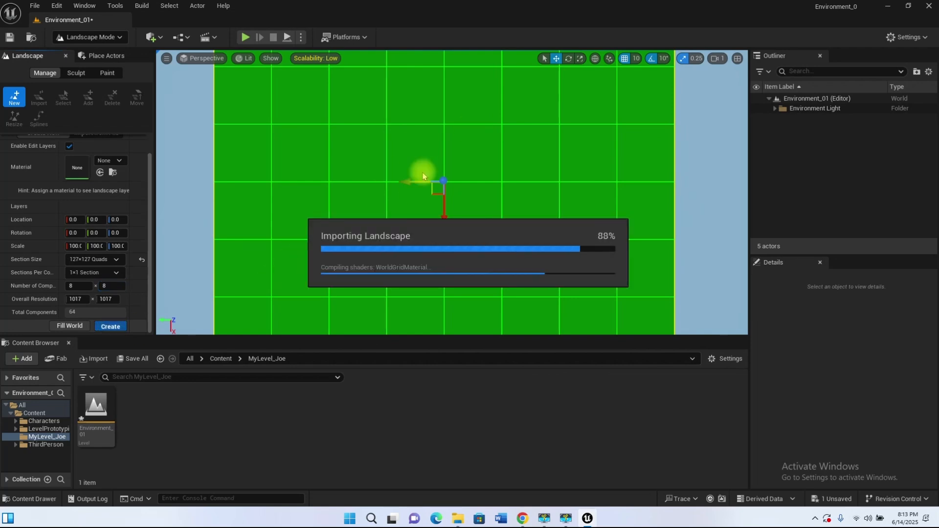
# Step: Set the viewport camera speed to 8 and fly down to view the landscape surface toward the horizon
pyautogui.moveTo(414, 268); pyautogui.dragTo(382, 277, button='right')
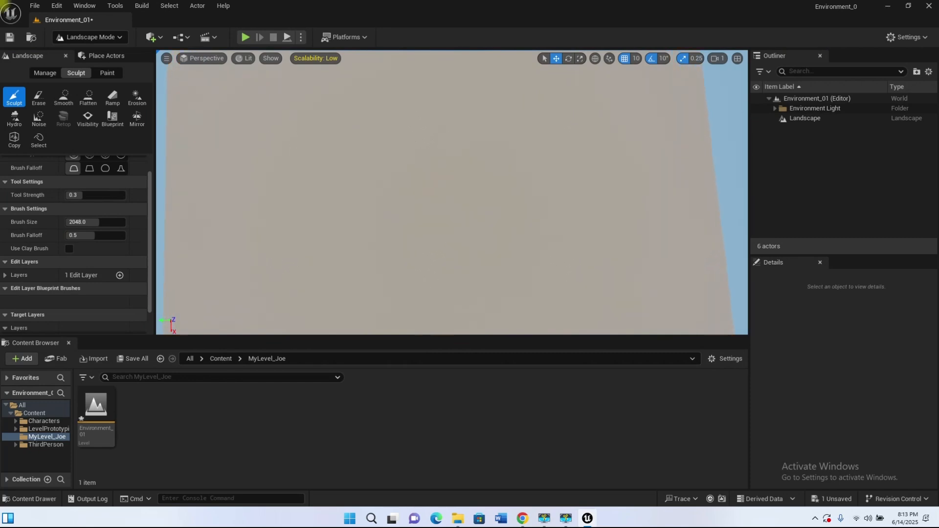
pyautogui.click(718, 58)
pyautogui.moveTo(410, 286)
pyautogui.mouseDown(button='right')
pyautogui.moveTo(399, 281)
pyautogui.moveTo(386, 235)
pyautogui.moveTo(399, 230)
pyautogui.moveTo(386, 225)
pyautogui.moveTo(394, 244)
pyautogui.moveTo(416, 252)
pyautogui.moveTo(435, 210)
pyautogui.moveTo(465, 280)
pyautogui.moveTo(429, 179)
pyautogui.mouseUp(button='right')
pyautogui.press('w')
pyautogui.press('s')
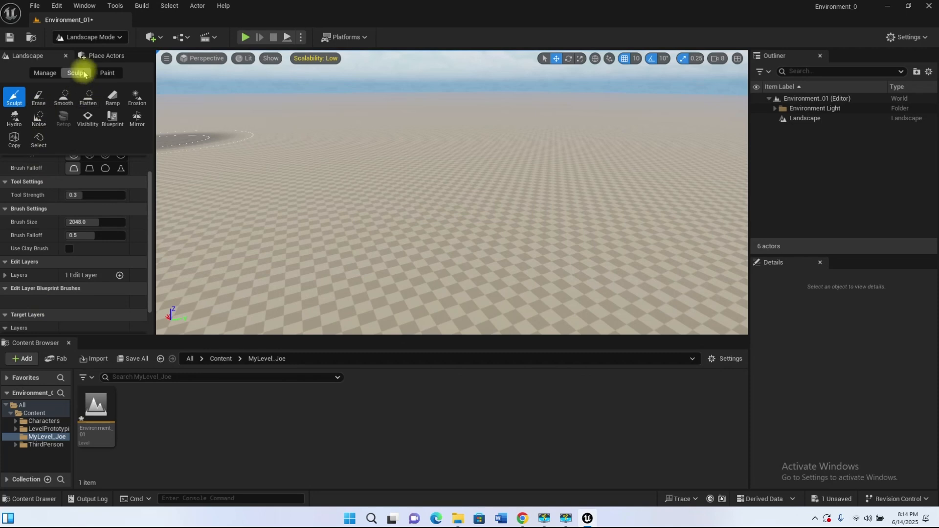
pyautogui.click(49, 73)
pyautogui.click(71, 72)
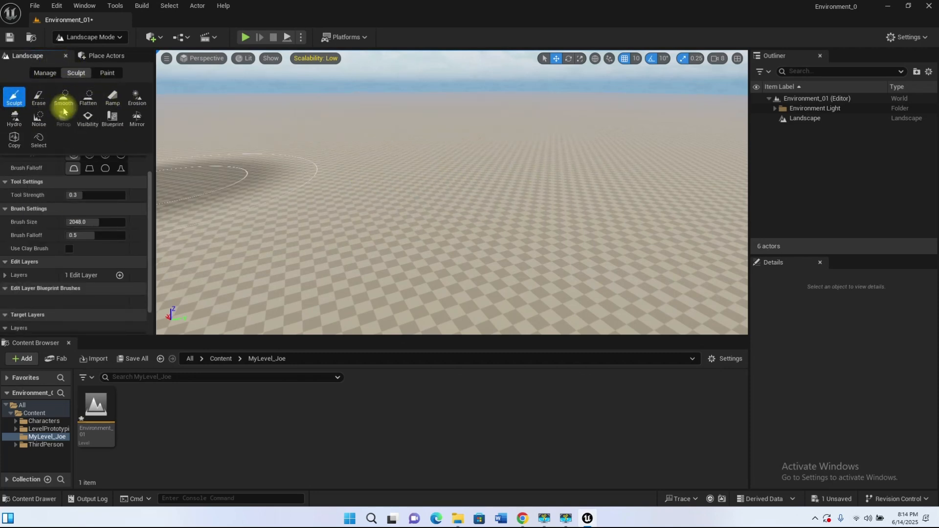
# Step: Sculpt a chain of low hills across the landscape with tool strength 0.3 and brush size 2048
pyautogui.moveTo(288, 171)
pyautogui.mouseDown()
pyautogui.moveTo(383, 172)
pyautogui.moveTo(409, 158)
pyautogui.mouseUp()
pyautogui.press('s')
pyautogui.moveTo(409, 157); pyautogui.dragTo(376, 147, button='right')
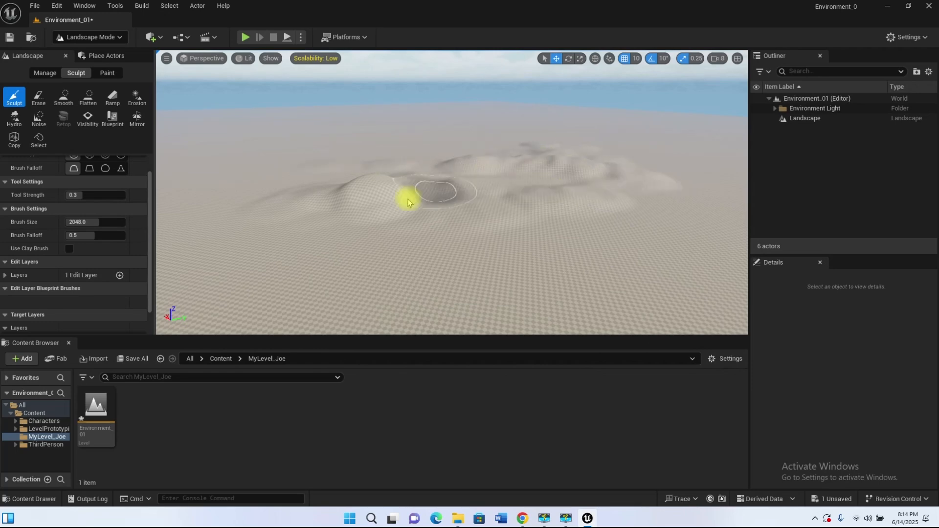
pyautogui.press('w')
pyautogui.moveTo(304, 186)
pyautogui.mouseDown(button='right')
pyautogui.moveTo(305, 226)
pyautogui.moveTo(304, 181)
pyautogui.moveTo(293, 168)
pyautogui.moveTo(303, 201)
pyautogui.moveTo(371, 215)
pyautogui.moveTo(313, 205)
pyautogui.mouseUp(button='right')
pyautogui.press('s')
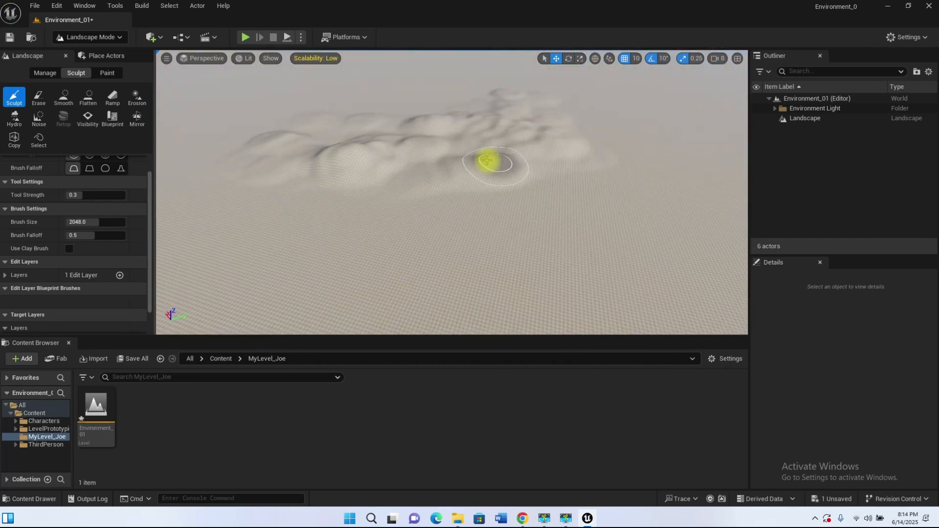
# Step: Raise taller peaks along the near end of the hill chain with the Sculpt brush
pyautogui.press('w')
pyautogui.moveTo(541, 172)
pyautogui.mouseDown(button='right')
pyautogui.moveTo(555, 207)
pyautogui.moveTo(538, 210)
pyautogui.moveTo(535, 176)
pyautogui.mouseUp(button='right')
pyautogui.moveTo(638, 164); pyautogui.dragTo(630, 167)
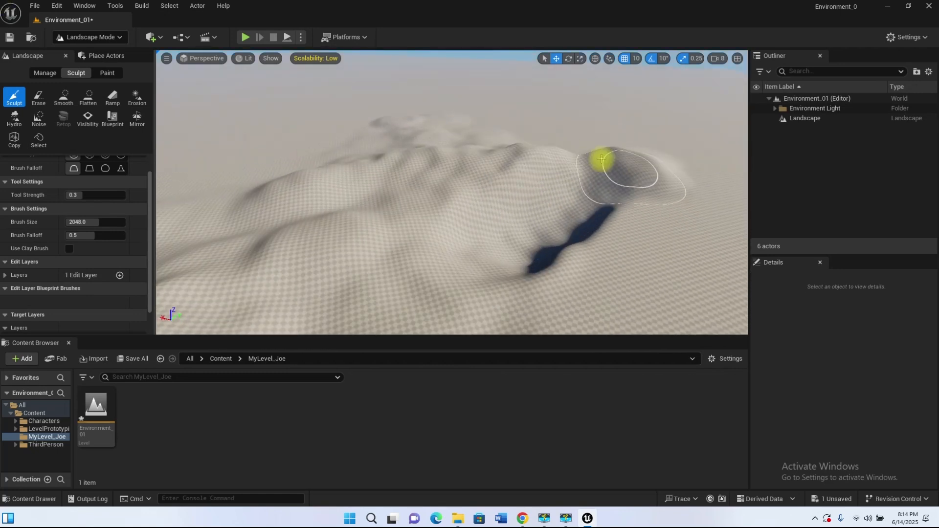
pyautogui.moveTo(517, 196)
pyautogui.mouseDown()
pyautogui.moveTo(660, 193)
pyautogui.moveTo(486, 248)
pyautogui.moveTo(475, 195)
pyautogui.moveTo(547, 186)
pyautogui.mouseUp()
pyautogui.scroll(-5, 509, 185)
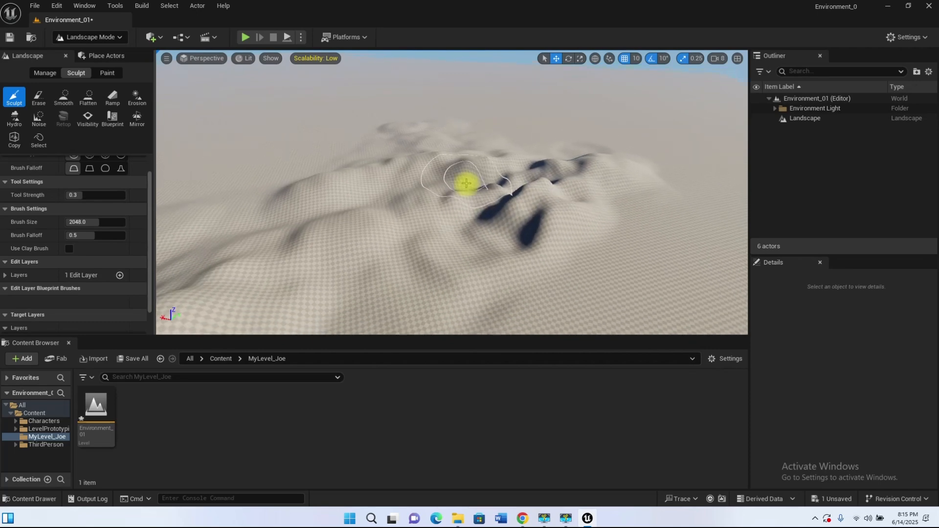
pyautogui.scroll(-3, 582, 225)
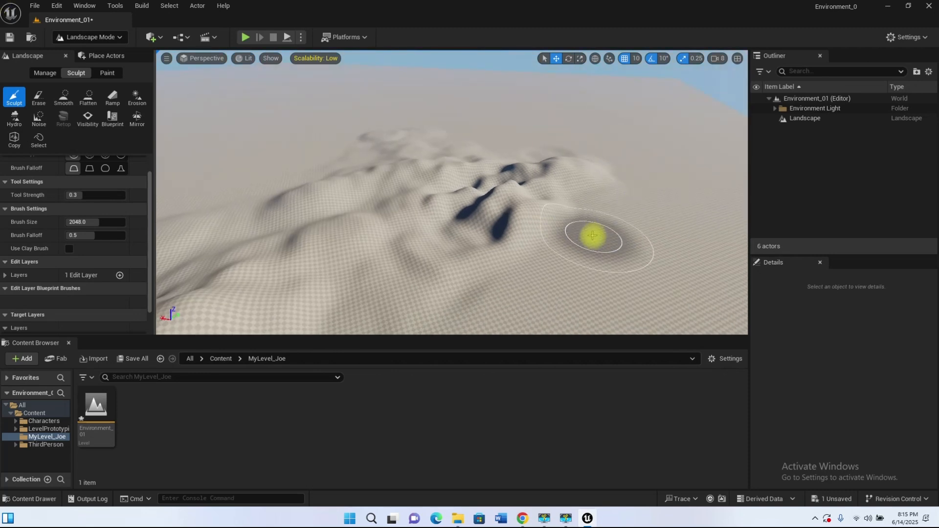
pyautogui.moveTo(611, 238)
pyautogui.mouseDown(button='right')
pyautogui.moveTo(505, 235)
pyautogui.moveTo(507, 198)
pyautogui.mouseUp(button='right')
pyautogui.scroll(-6, 505, 235)
pyautogui.scroll(6, 519, 251)
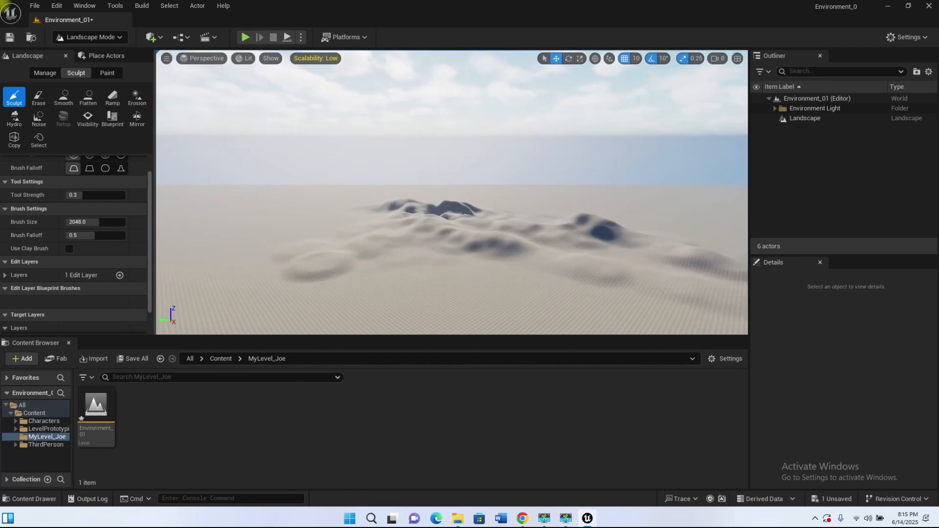
# Step: Open Notepad, write "]" in a blank note and minimize the window
pyautogui.press('super')
pyautogui.click(572, 201)
pyautogui.scroll(-8, 386, 330)
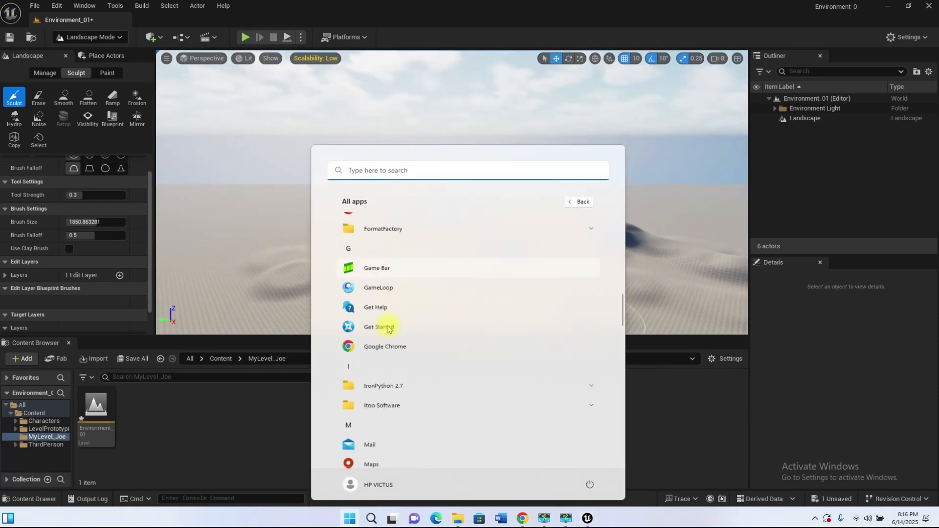
pyautogui.scroll(-12, 392, 328)
pyautogui.scroll(6, 392, 328)
pyautogui.scroll(4, 392, 328)
pyautogui.scroll(-2, 382, 298)
pyautogui.click(379, 295)
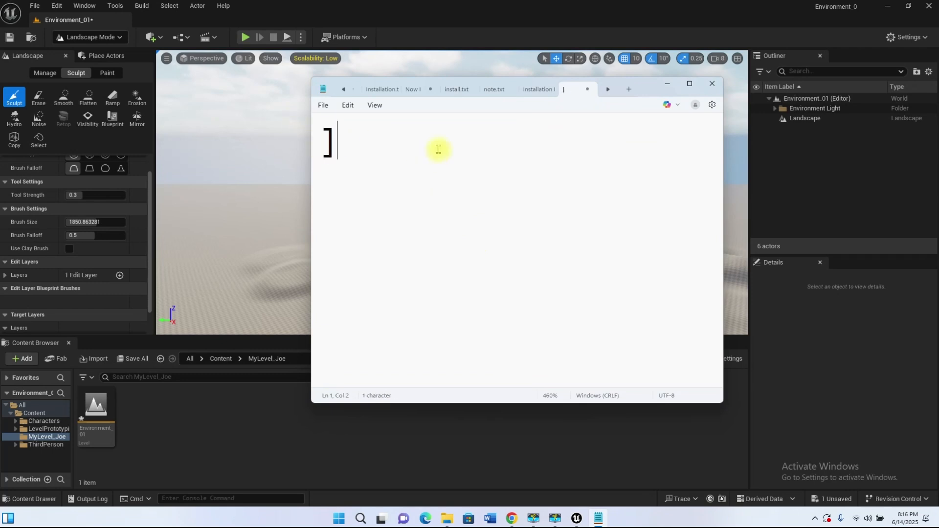
pyautogui.click(667, 84)
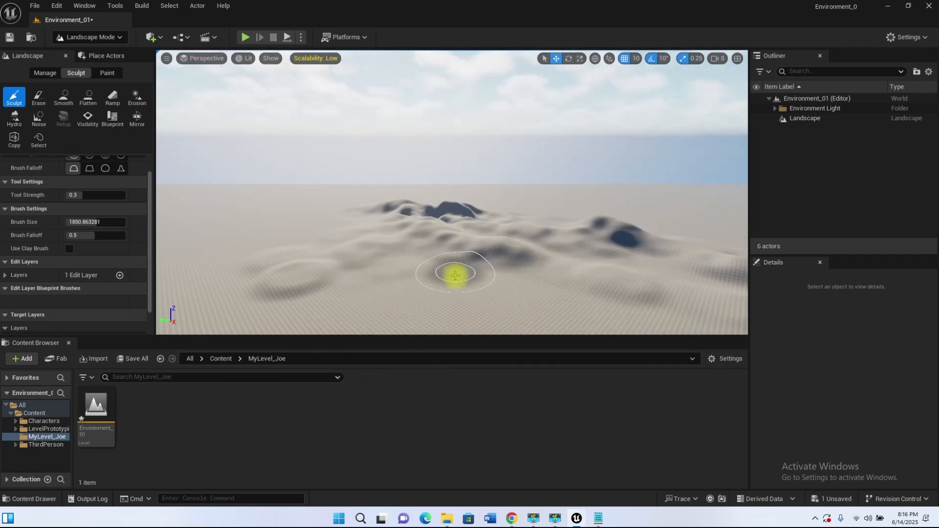
# Step: Enlarge the sculpt brush to about 5228 and add "[" below the "]" in the Notepad note
pyautogui.press(']')
pyautogui.press(']')
pyautogui.press(']')
pyautogui.press(']')
pyautogui.press(']')
pyautogui.press(']')
pyautogui.press(']')
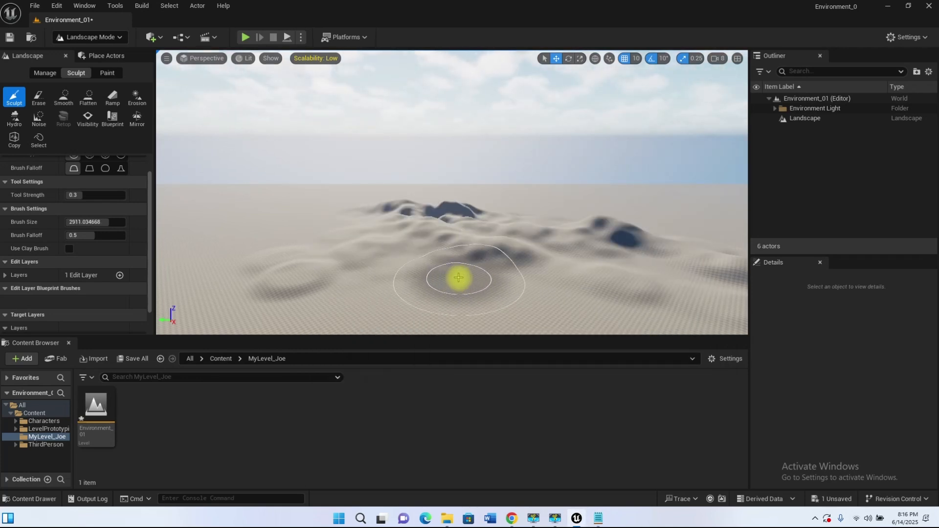
pyautogui.click(598, 517)
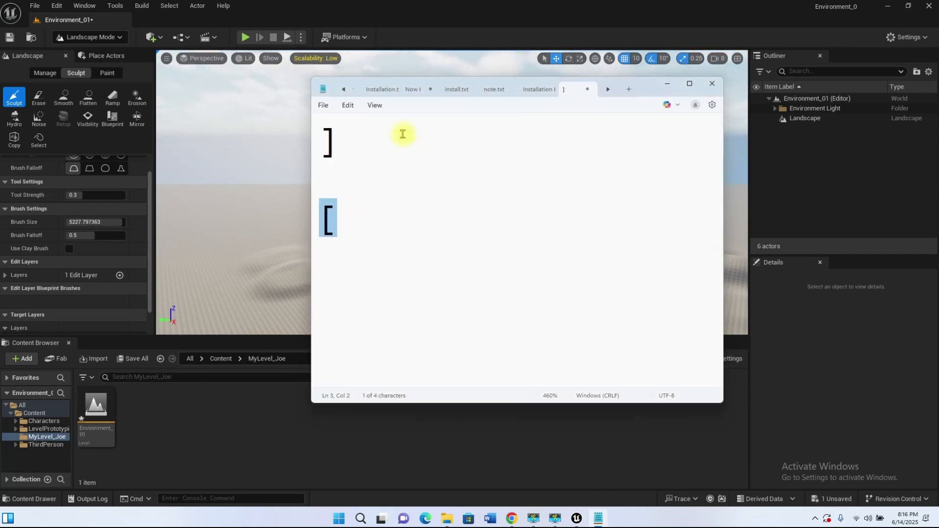
pyautogui.click(667, 84)
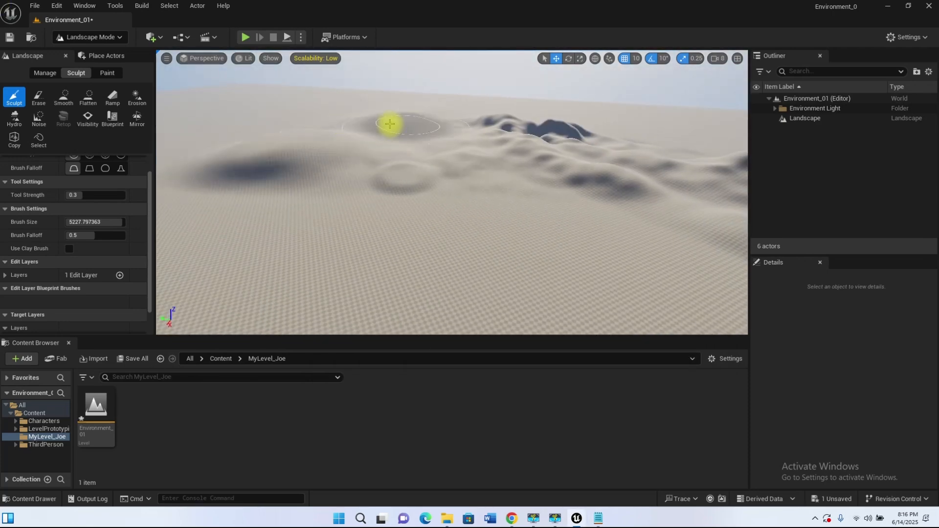
# Step: Raise a large mound beside the hill chain with the Sculpt tool and erase the existing hills
pyautogui.moveTo(486, 122); pyautogui.dragTo(243, 140)
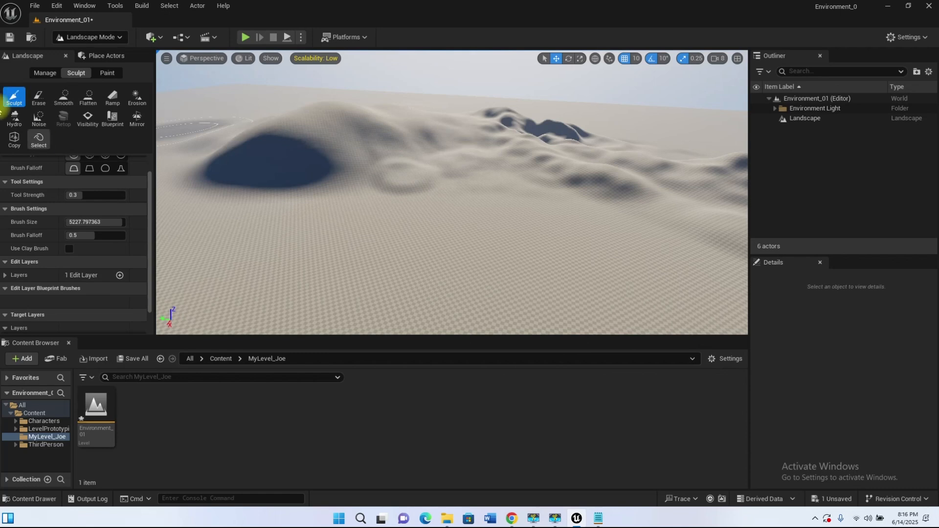
pyautogui.click(36, 96)
pyautogui.moveTo(489, 191)
pyautogui.mouseDown()
pyautogui.moveTo(389, 182)
pyautogui.moveTo(259, 126)
pyautogui.moveTo(551, 137)
pyautogui.moveTo(252, 119)
pyautogui.moveTo(421, 182)
pyautogui.moveTo(606, 151)
pyautogui.moveTo(377, 115)
pyautogui.moveTo(409, 171)
pyautogui.moveTo(287, 125)
pyautogui.moveTo(390, 226)
pyautogui.mouseUp()
# Step: Sculpt a large mountain on the landscape and soften its slopes with the Smooth tool
pyautogui.click(14, 97)
pyautogui.moveTo(294, 186)
pyautogui.mouseDown()
pyautogui.moveTo(504, 155)
pyautogui.moveTo(315, 163)
pyautogui.moveTo(427, 158)
pyautogui.mouseUp()
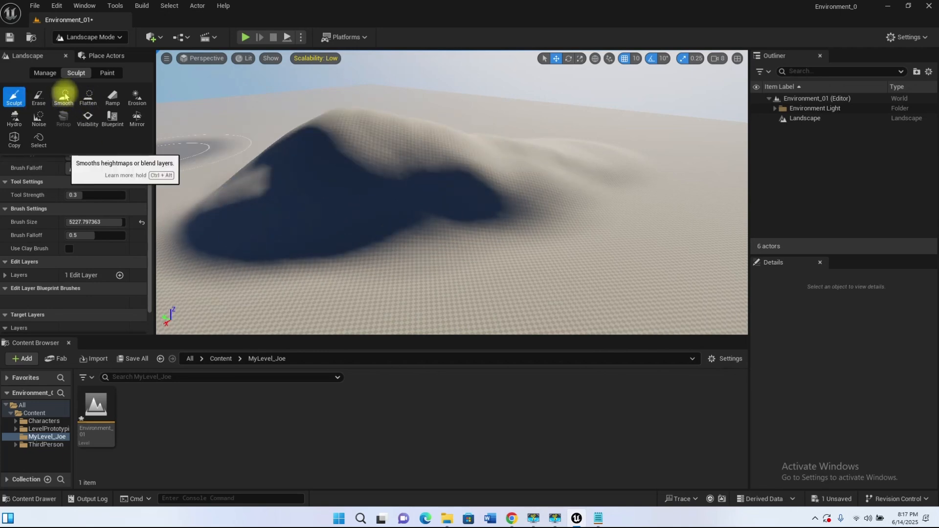
pyautogui.click(64, 95)
pyautogui.moveTo(350, 119)
pyautogui.mouseDown()
pyautogui.moveTo(408, 132)
pyautogui.moveTo(421, 184)
pyautogui.moveTo(372, 161)
pyautogui.moveTo(391, 157)
pyautogui.moveTo(420, 171)
pyautogui.moveTo(438, 199)
pyautogui.mouseUp()
# Step: Flatten the top of the mountain into a plateau with a brush reduced to about 1874
pyautogui.click(88, 95)
pyautogui.press('[')
pyautogui.press('[')
pyautogui.press('[')
pyautogui.press('[')
pyautogui.press('[')
pyautogui.press('[')
pyautogui.press('[')
pyautogui.press('[')
pyautogui.press('[')
pyautogui.press('[')
pyautogui.press('[')
pyautogui.press('w')
pyautogui.moveTo(438, 199)
pyautogui.mouseDown(button='right')
pyautogui.moveTo(518, 151)
pyautogui.moveTo(460, 185)
pyautogui.moveTo(402, 191)
pyautogui.mouseUp(button='right')
pyautogui.press('s')
pyautogui.moveTo(364, 153); pyautogui.dragTo(482, 160, button='right')
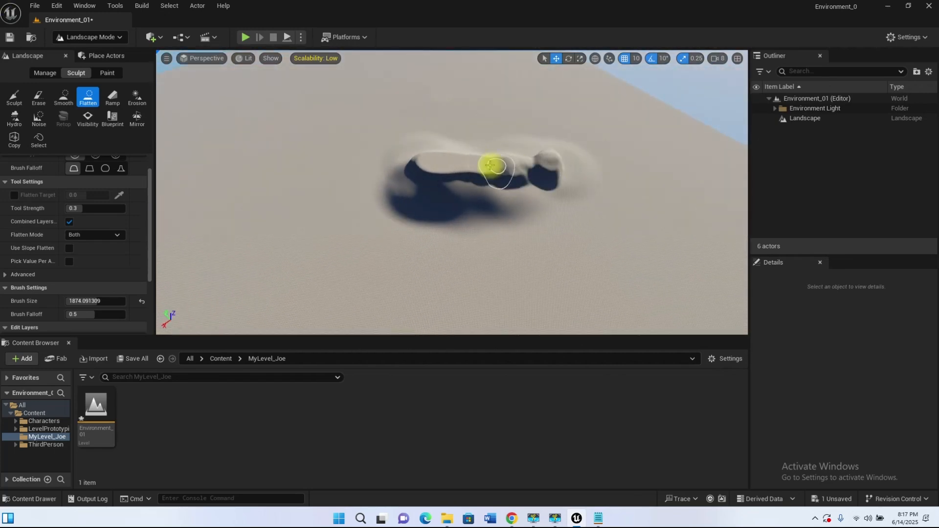
pyautogui.rightClick(473, 163)
pyautogui.rightClick(595, 111)
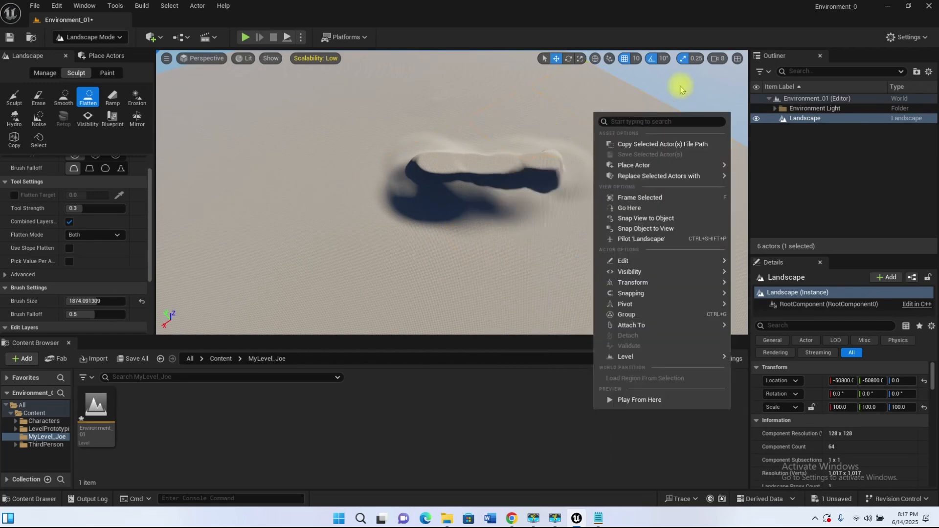
pyautogui.rightClick(680, 87)
pyautogui.click(225, 102)
pyautogui.press('Escape')
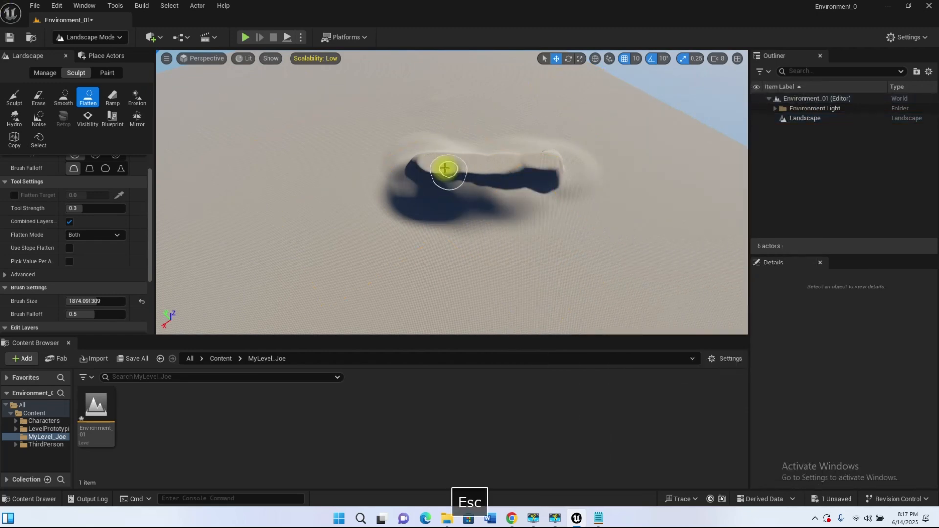
# Step: Smooth the flattened ridge and add a 2000-wide ramp from its top down to the ground
pyautogui.click(64, 99)
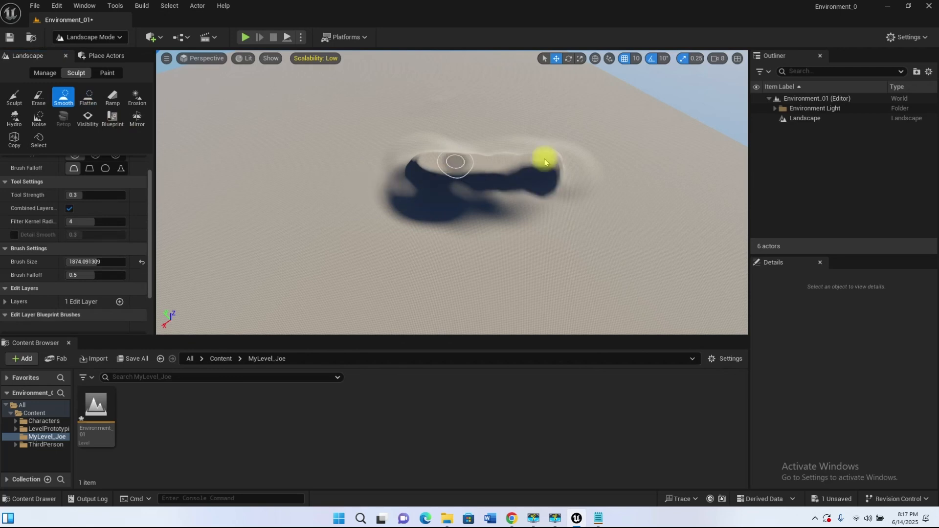
pyautogui.click(111, 96)
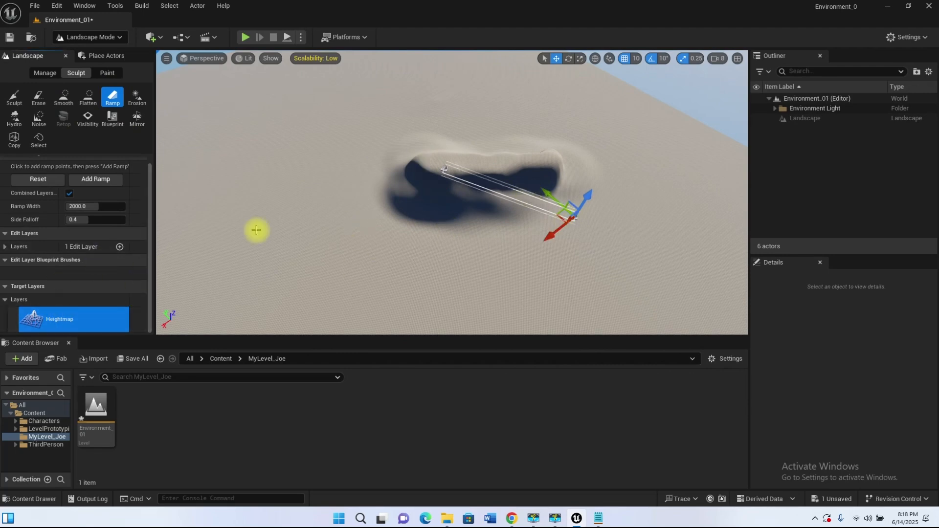
pyautogui.keyDown('alt'); pyautogui.moveTo(492, 252); pyautogui.dragTo(529, 226); pyautogui.keyUp('alt')
pyautogui.press('Return')
# Step: Add a second, short ramp across the mountain's peak
pyautogui.moveTo(495, 227)
pyautogui.mouseDown(button='right')
pyautogui.moveTo(474, 220)
pyautogui.moveTo(459, 166)
pyautogui.moveTo(481, 171)
pyautogui.moveTo(494, 206)
pyautogui.moveTo(635, 220)
pyautogui.moveTo(577, 195)
pyautogui.moveTo(518, 210)
pyautogui.moveTo(504, 264)
pyautogui.moveTo(511, 218)
pyautogui.mouseUp(button='right')
pyautogui.press('w')
pyautogui.press('s')
pyautogui.click(405, 93)
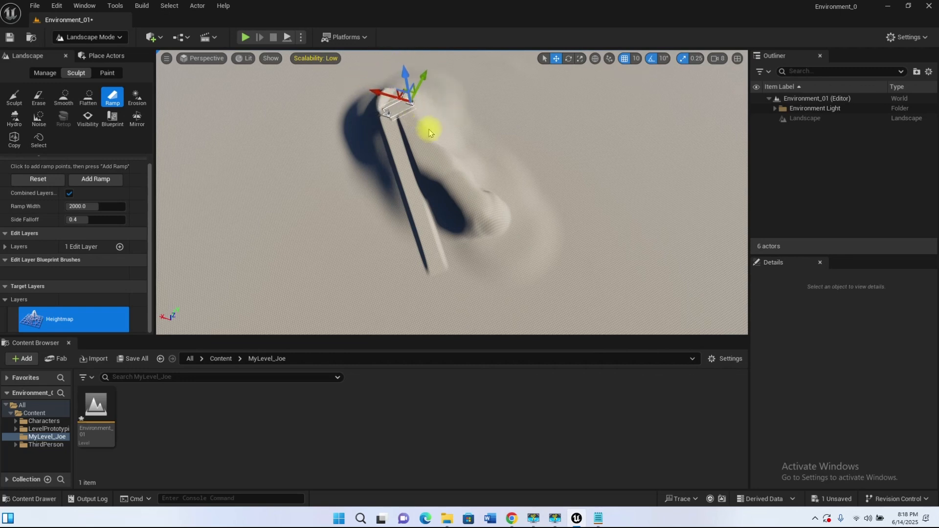
pyautogui.moveTo(429, 132); pyautogui.dragTo(608, 230, button='right')
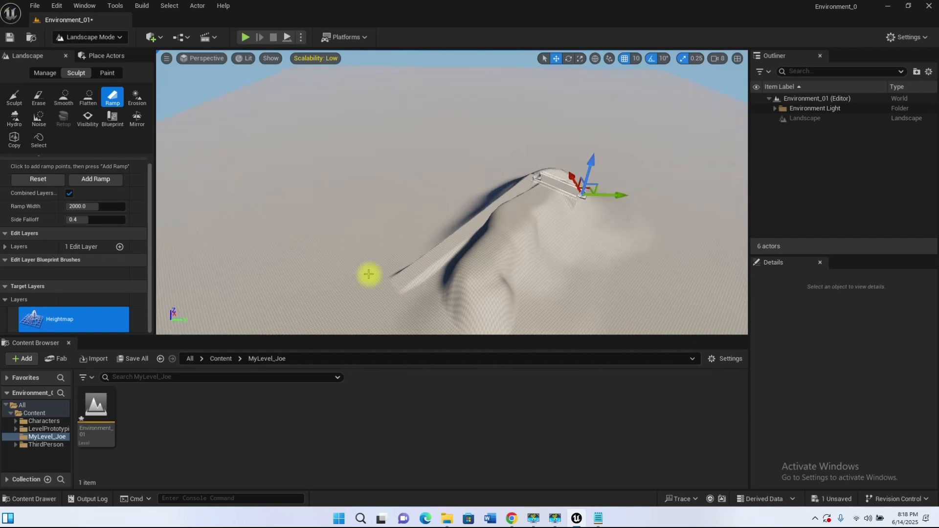
# Step: Erase the mountain and both ramps to level the landscape, enlarging the Erase brush to about 7714
pyautogui.click(14, 97)
pyautogui.moveTo(499, 201)
pyautogui.mouseDown(button='right')
pyautogui.moveTo(519, 210)
pyautogui.moveTo(499, 226)
pyautogui.moveTo(484, 264)
pyautogui.mouseUp(button='right')
pyautogui.moveTo(409, 206); pyautogui.dragTo(419, 240, button='right')
pyautogui.moveTo(200, 97); pyautogui.dragTo(198, 78, button='right')
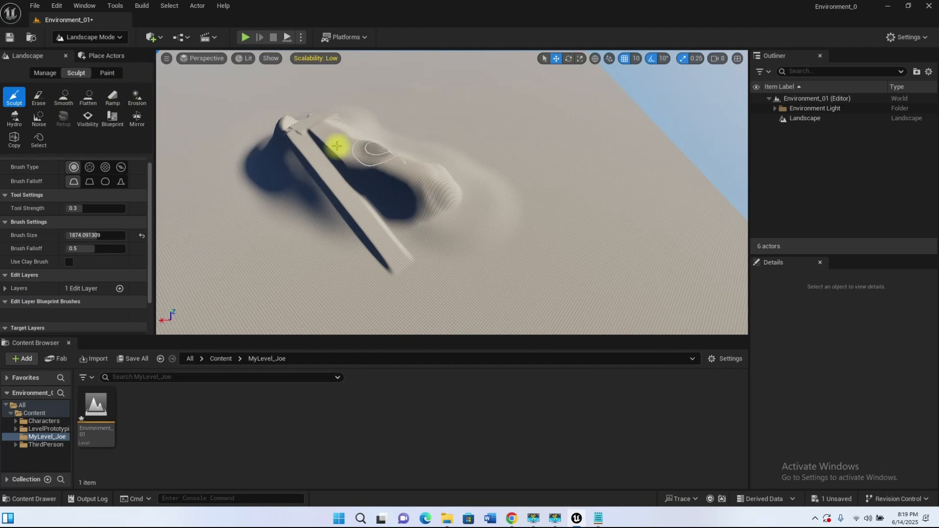
pyautogui.click(39, 97)
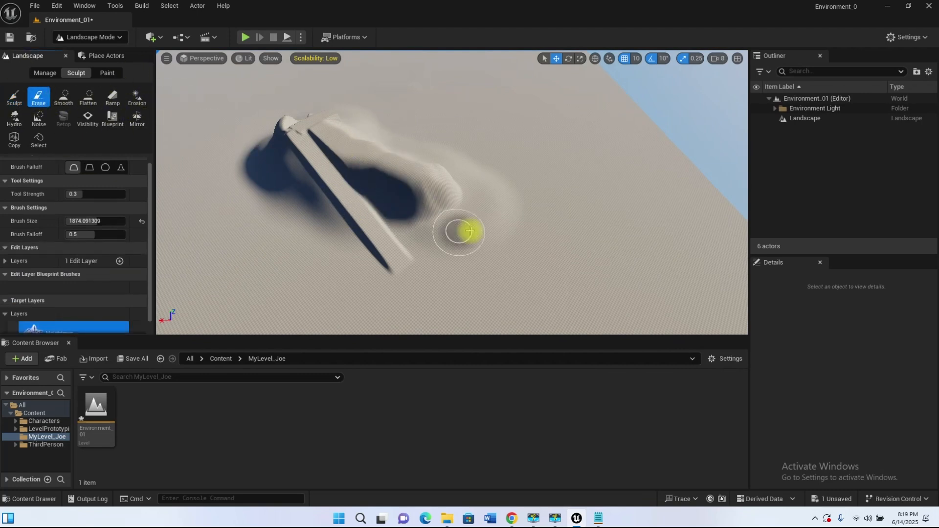
pyautogui.moveTo(395, 231); pyautogui.dragTo(421, 158)
pyautogui.moveTo(453, 192)
pyautogui.mouseDown()
pyautogui.moveTo(342, 157)
pyautogui.moveTo(419, 248)
pyautogui.moveTo(427, 220)
pyautogui.mouseUp()
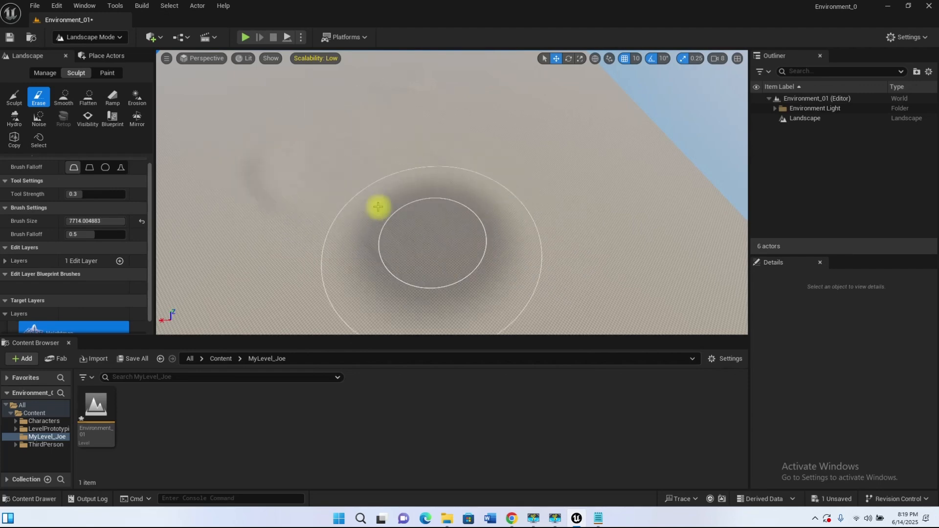
pyautogui.moveTo(428, 220)
pyautogui.mouseDown(button='right')
pyautogui.moveTo(427, 181)
pyautogui.moveTo(421, 220)
pyautogui.mouseUp(button='right')
pyautogui.moveTo(357, 207)
pyautogui.mouseDown(button='right')
pyautogui.moveTo(402, 222)
pyautogui.moveTo(294, 186)
pyautogui.moveTo(298, 215)
pyautogui.moveTo(306, 157)
pyautogui.mouseUp(button='right')
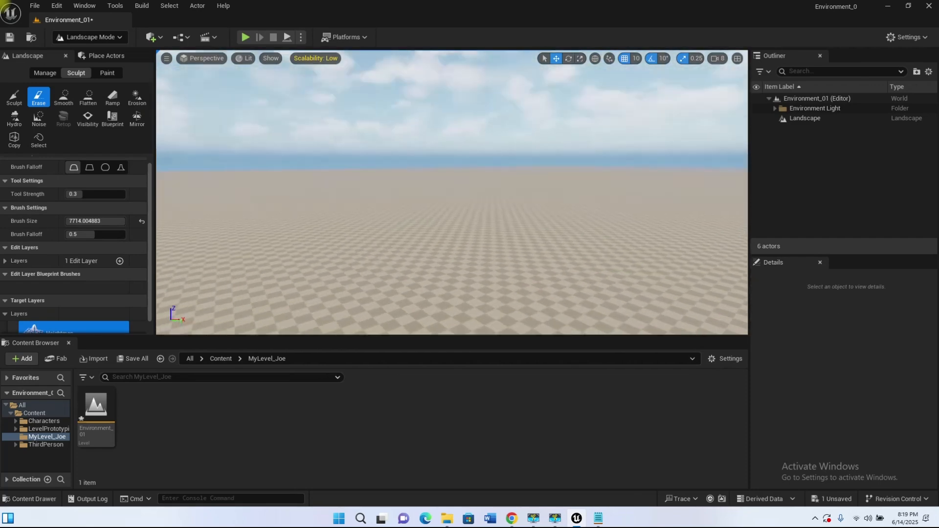
# Step: Create a folder named Landscape under the Environment_01 level in the Outliner
pyautogui.click(815, 118)
pyautogui.click(770, 98)
pyautogui.click(769, 98)
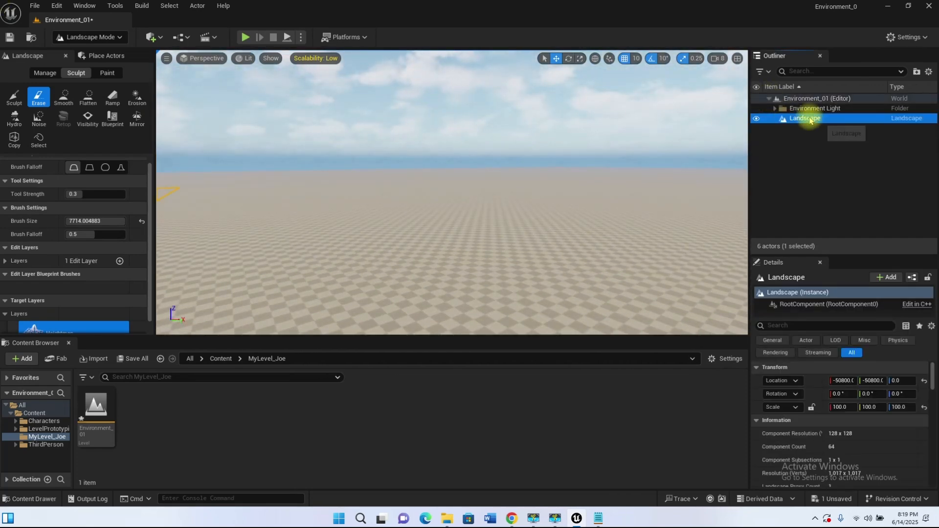
pyautogui.click(814, 100)
pyautogui.rightClick(814, 101)
pyautogui.click(807, 129)
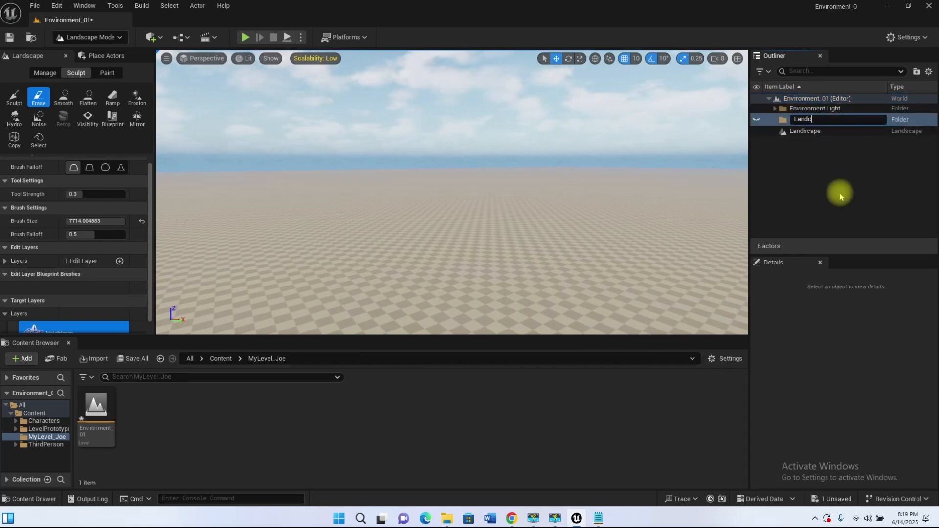
pyautogui.write('Landscape')
pyautogui.press('Return')
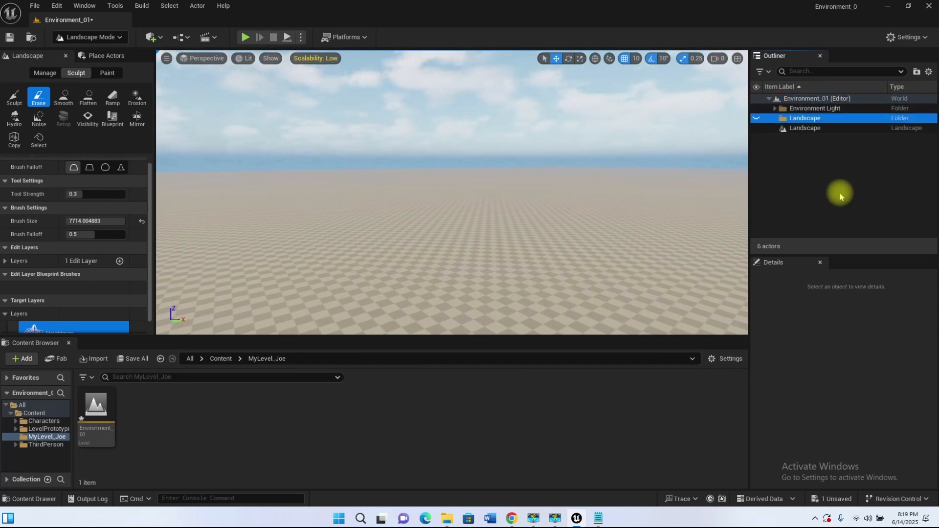
# Step: Rename the Landscape actor as Landscape_01 and move it into the Landscape folder
pyautogui.click(806, 127)
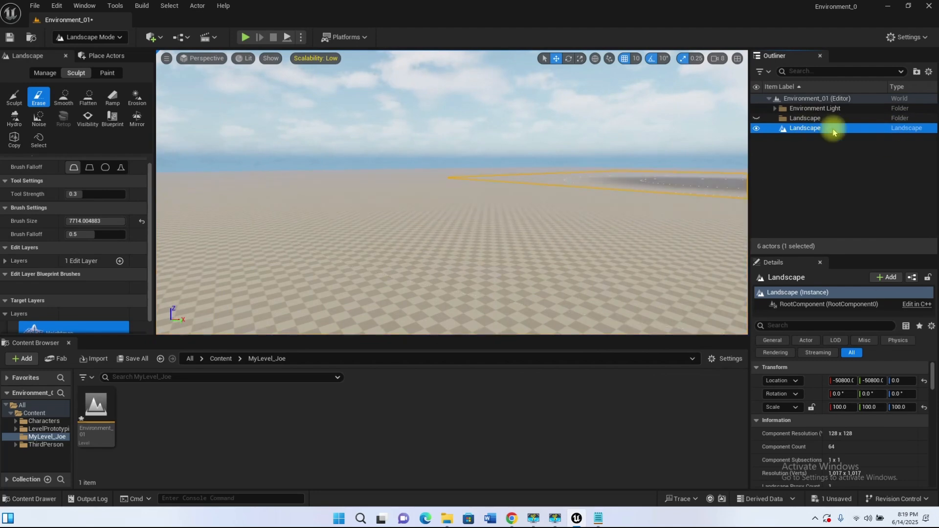
pyautogui.click(834, 129)
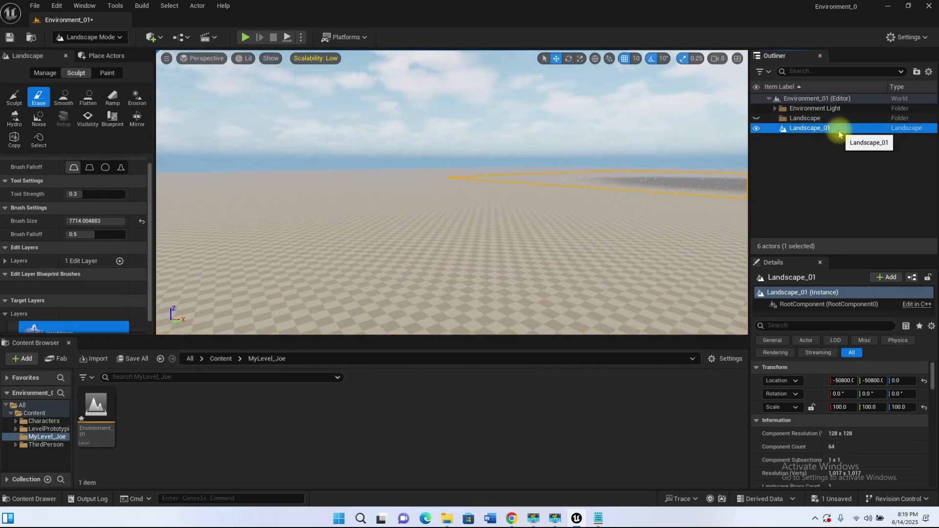
pyautogui.moveTo(814, 121); pyautogui.dragTo(814, 121)
# Step: Check the contents of the Landscape folder and toggle its visibility off and back on
pyautogui.click(775, 119)
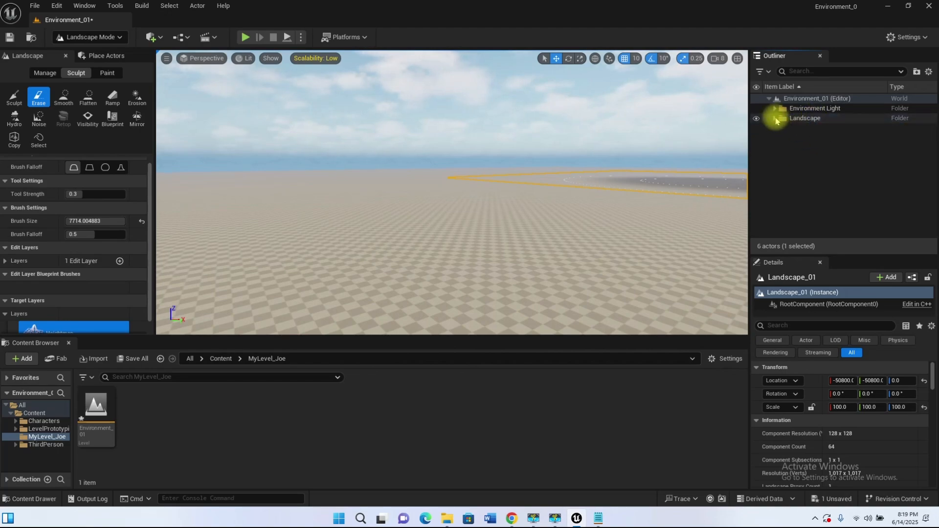
pyautogui.click(776, 119)
pyautogui.click(756, 119)
pyautogui.click(757, 119)
pyautogui.click(775, 119)
# Step: Deselect the landscape and switch the editor from Landscape Mode to Selection Mode
pyautogui.moveTo(678, 159); pyautogui.dragTo(832, 205, button='right')
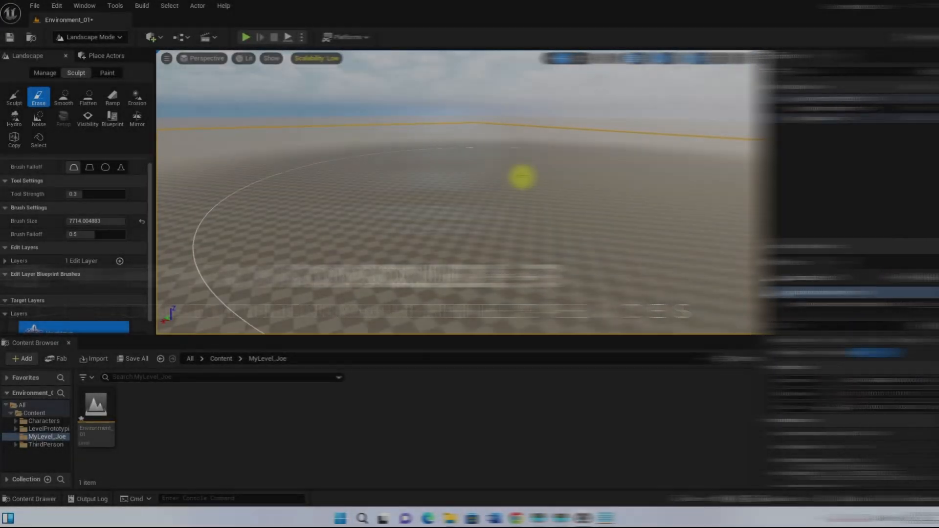
pyautogui.press('Escape')
pyautogui.click(105, 36)
pyautogui.click(93, 54)
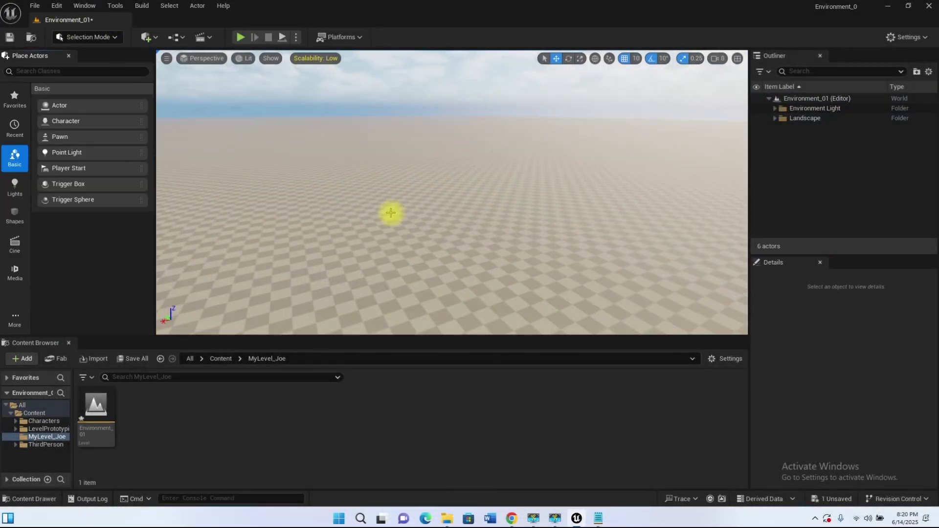
# Step: Switch to Chrome, search Google for "cave" and browse the image results for references
pyautogui.click(511, 519)
pyautogui.click(432, 238)
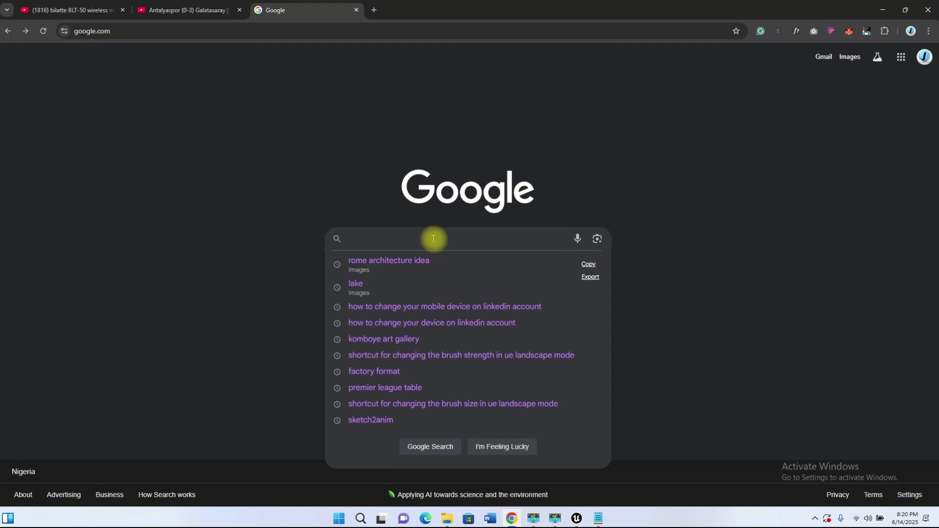
pyautogui.write('cave')
pyautogui.press('Return')
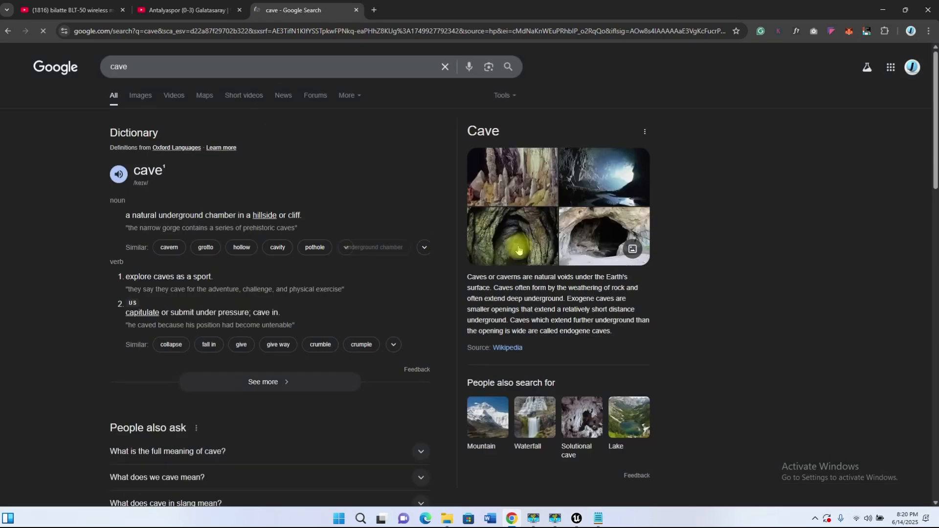
pyautogui.scroll(-4, 429, 327)
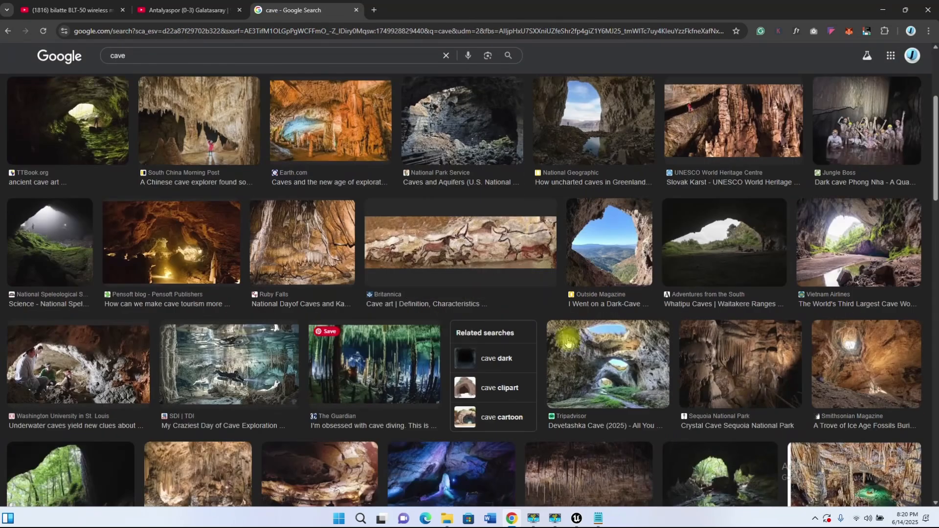
# Step: Open the first cave reference images from the search results in new tabs, including National Geographic's Greenland and blue-lit caves
pyautogui.scroll(4, 929, 120)
pyautogui.middleClick(602, 347)
pyautogui.rightClick(309, 167)
pyautogui.click(360, 181)
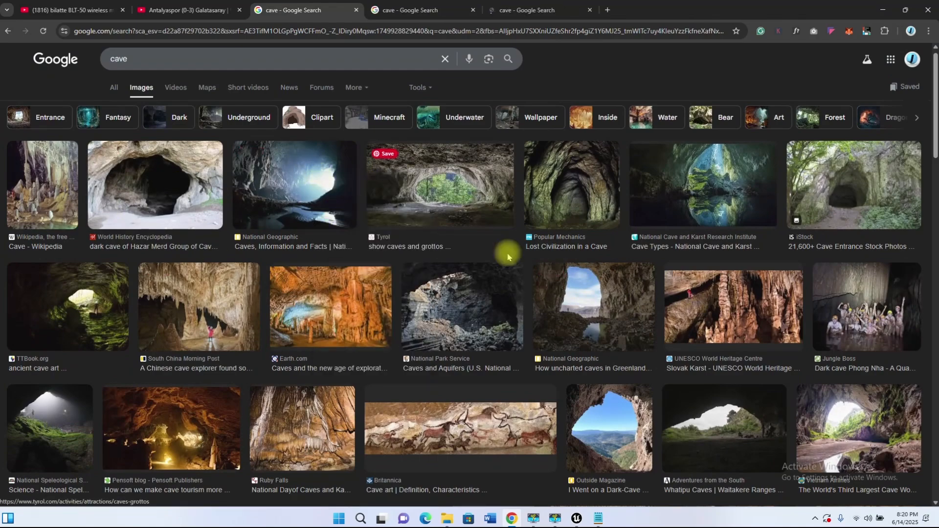
pyautogui.scroll(-4, 508, 254)
pyautogui.middleClick(634, 239)
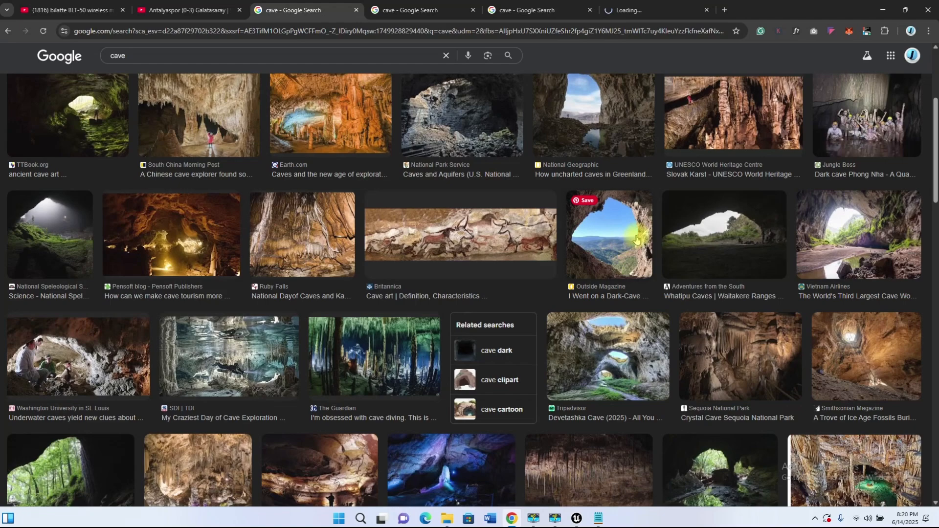
pyautogui.scroll(-5, 503, 281)
pyautogui.middleClick(247, 357)
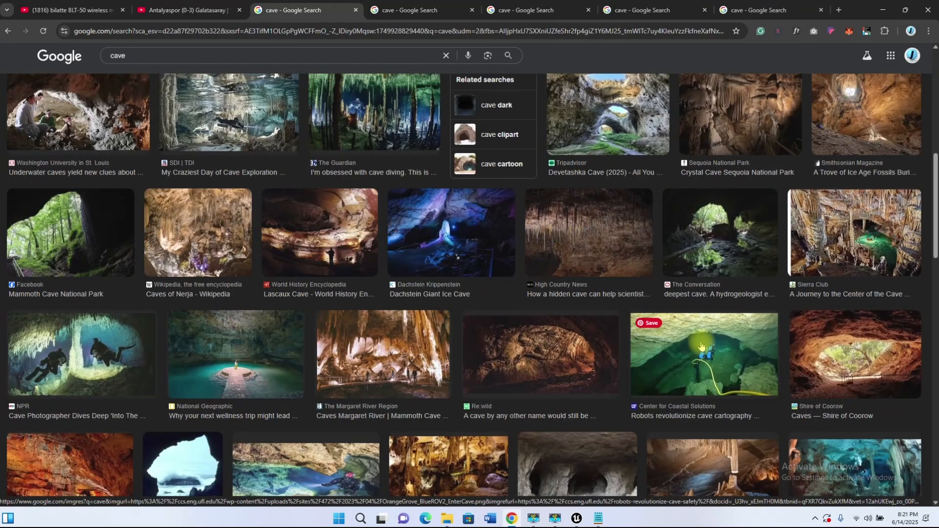
# Step: Open three more cave images in new tabs, ending with the Pexels photo of a man sitting in a cave mouth
pyautogui.scroll(-12, 701, 346)
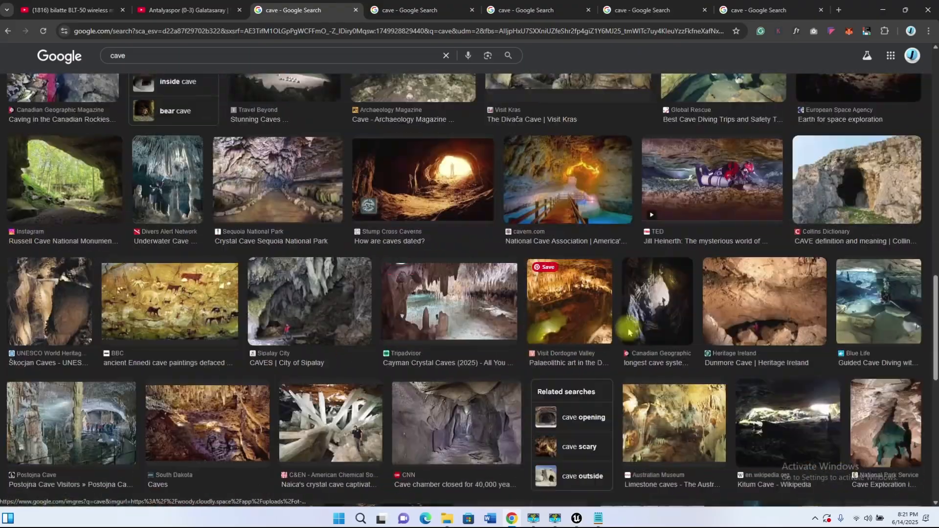
pyautogui.rightClick(851, 183)
pyautogui.click(814, 184)
pyautogui.scroll(-5, 492, 304)
pyautogui.scroll(-4, 365, 266)
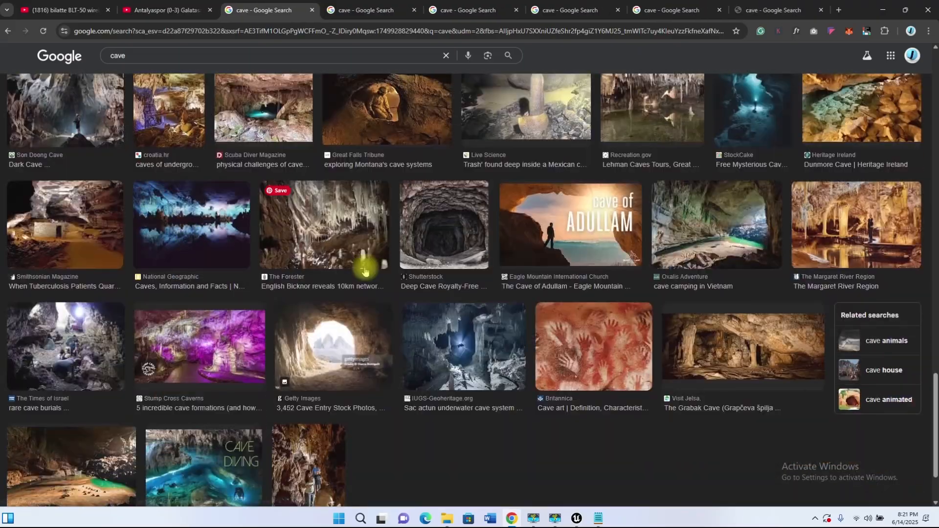
pyautogui.rightClick(786, 228)
pyautogui.click(778, 239)
pyautogui.scroll(-4, 460, 309)
pyautogui.rightClick(580, 273)
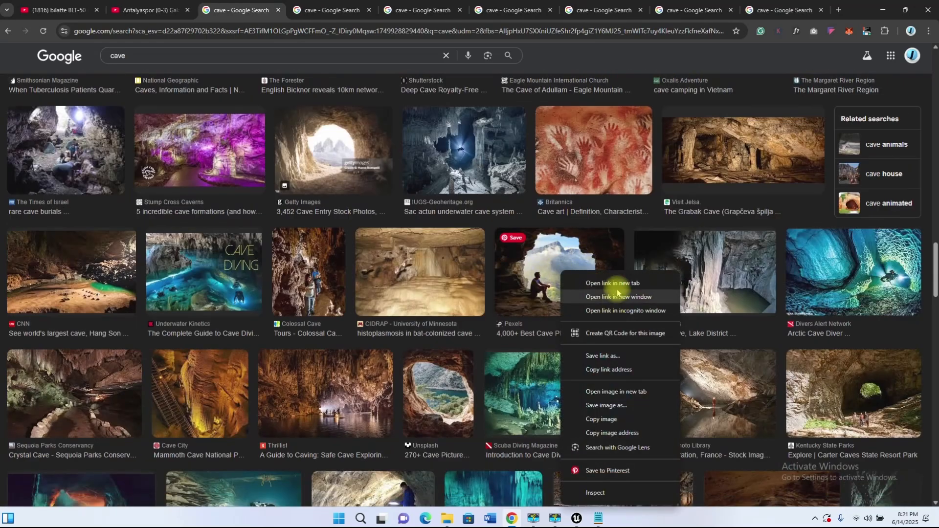
pyautogui.click(592, 281)
# Step: Open the Unsplash beach cave photo and the Getty Images cave interior in new tabs
pyautogui.scroll(-8, 368, 264)
pyautogui.scroll(-6, 372, 263)
pyautogui.scroll(1, 513, 247)
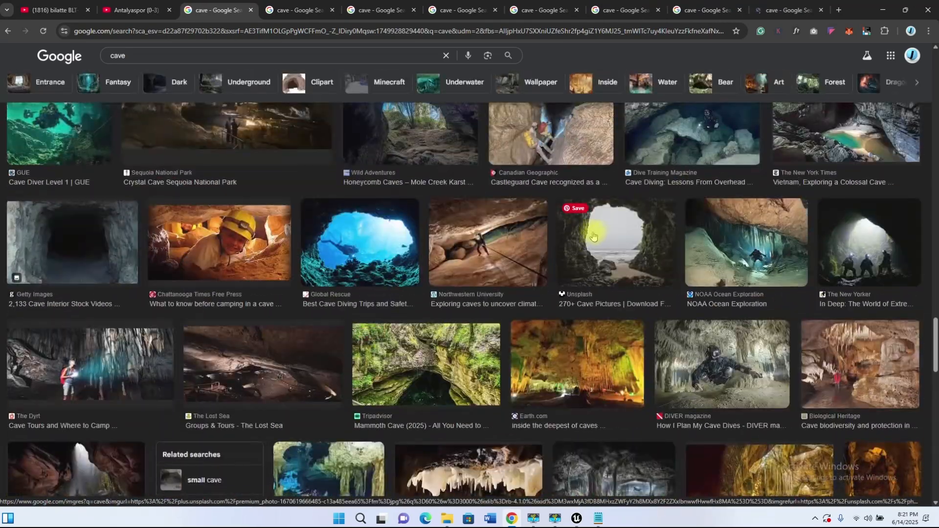
pyautogui.rightClick(594, 232)
pyautogui.click(605, 241)
pyautogui.scroll(-2, 465, 256)
pyautogui.scroll(1, 245, 235)
pyautogui.rightClick(83, 211)
pyautogui.click(96, 218)
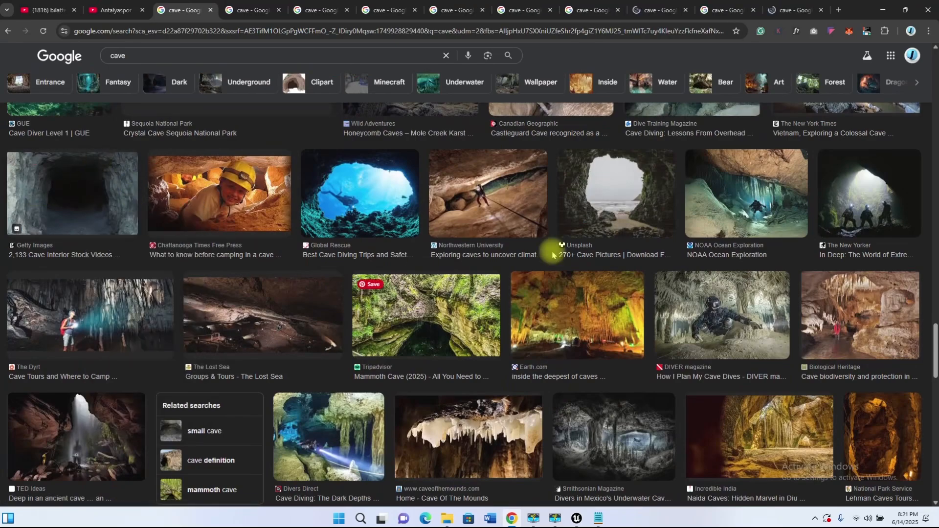
# Step: Open the Vietnam News sunlit cave and The Conversation's giant lava tube cave images in new tabs
pyautogui.scroll(-15, 421, 272)
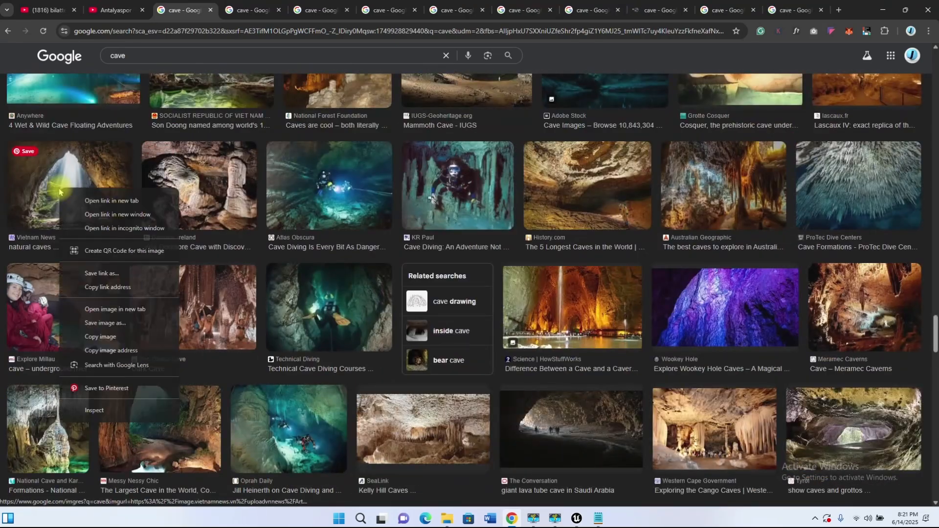
pyautogui.rightClick(59, 190)
pyautogui.click(73, 200)
pyautogui.scroll(-5, 273, 288)
pyautogui.rightClick(558, 186)
pyautogui.click(628, 252)
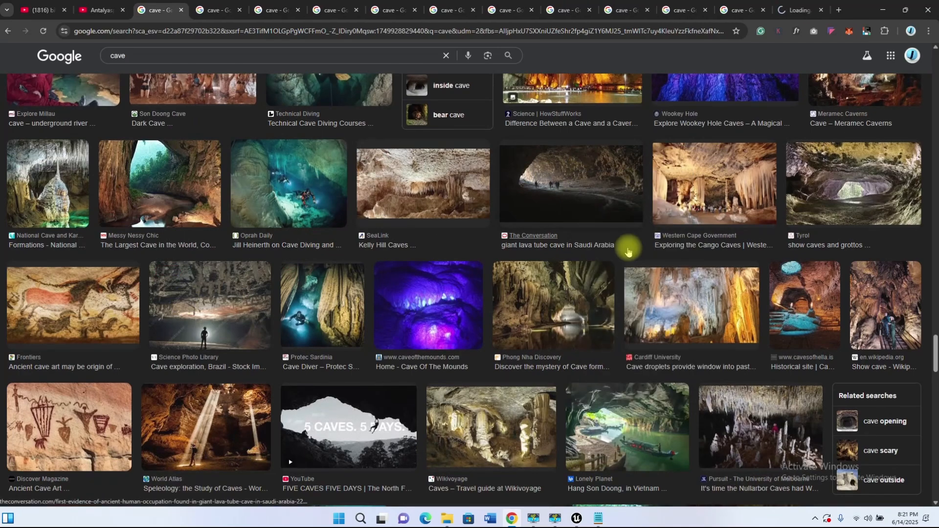
# Step: Open another cave image and the Visit Peak District & Derbyshire photo of Thor's Cave in new tabs
pyautogui.scroll(-10, 424, 299)
pyautogui.scroll(-6, 323, 288)
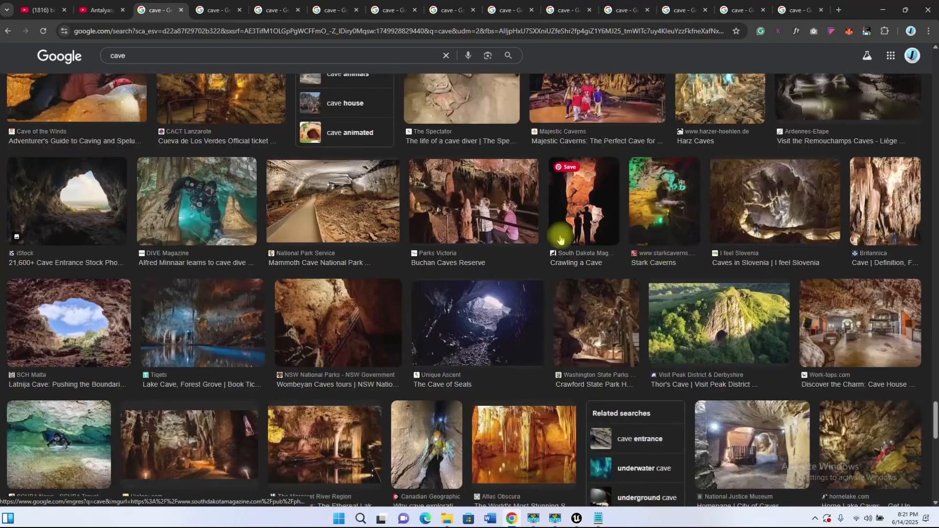
pyautogui.rightClick(81, 444)
pyautogui.click(122, 259)
pyautogui.scroll(-2, 558, 294)
pyautogui.scroll(1, 636, 313)
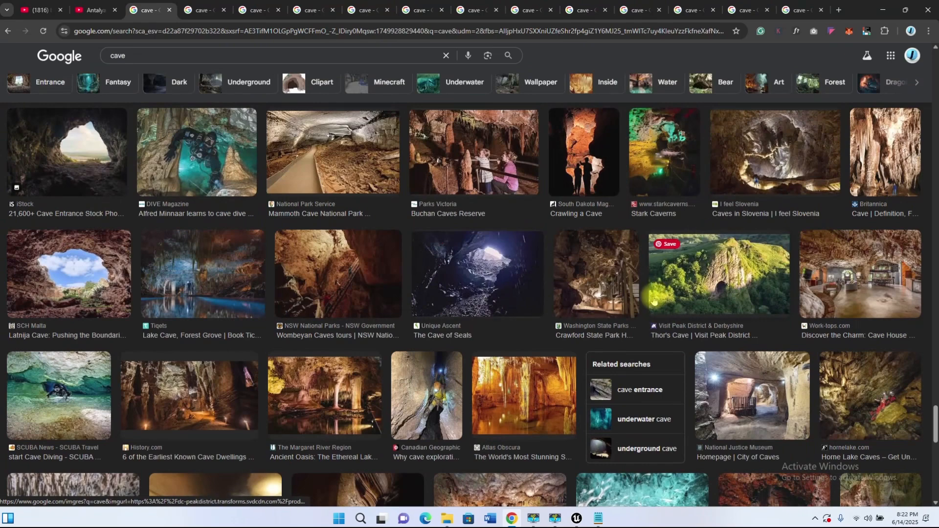
pyautogui.rightClick(732, 261)
pyautogui.click(774, 273)
# Step: Check the first opened cave images and launch PureRef to collect the references
pyautogui.click(197, 12)
pyautogui.click(241, 13)
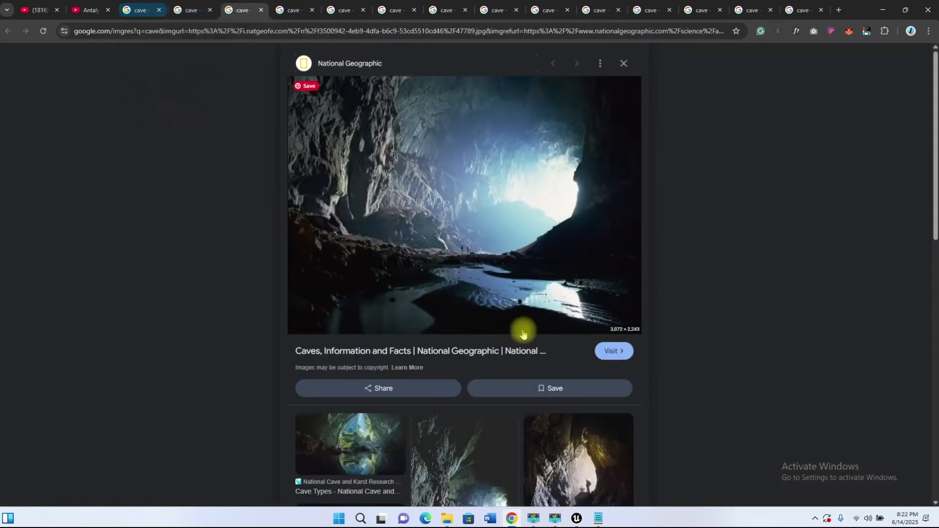
pyautogui.press('super')
pyautogui.write('pure')
pyautogui.click(362, 292)
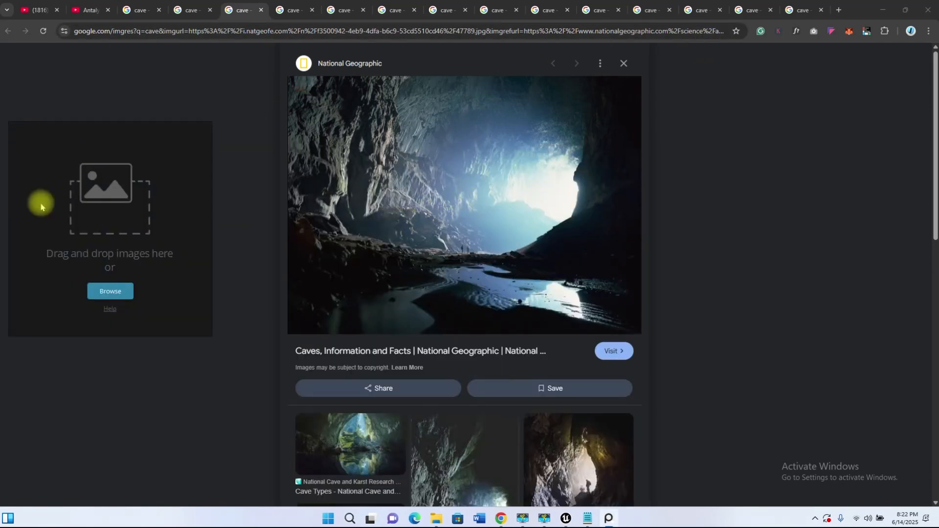
# Step: Add the Greenland cave, the blue-lit National Geographic cave and the image from the following tab to the PureRef board
pyautogui.click(191, 15)
pyautogui.moveTo(464, 196); pyautogui.dragTo(95, 208)
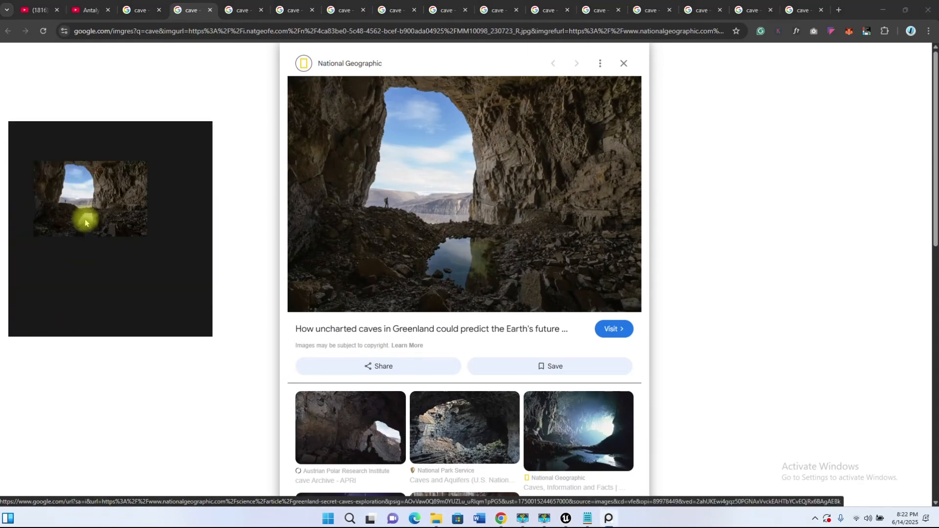
pyautogui.click(241, 10)
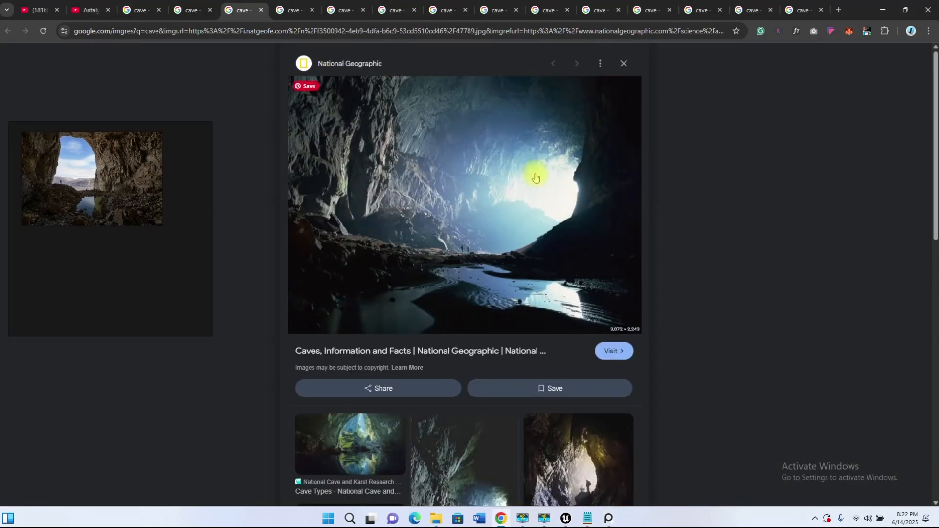
pyautogui.moveTo(534, 176); pyautogui.dragTo(129, 286)
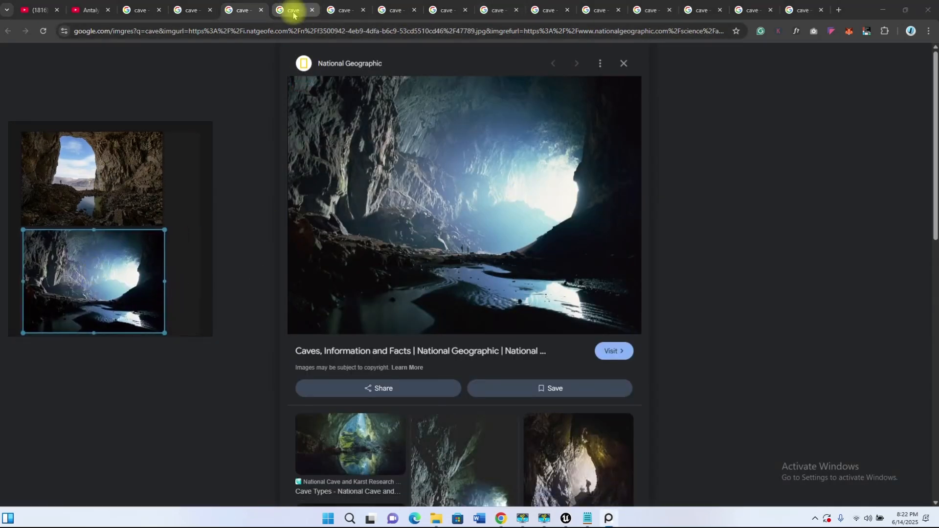
pyautogui.click(294, 10)
pyautogui.moveTo(410, 232); pyautogui.dragTo(109, 229)
# Step: Add the next cave photos from the open tabs to the board, including the Pexels seated-man and Unsplash beach cave images
pyautogui.click(344, 10)
pyautogui.click(394, 11)
pyautogui.moveTo(376, 225); pyautogui.dragTo(126, 227)
pyautogui.hotkey('ctrl', 'Tab')
pyautogui.hotkey('ctrl', 'Tab')
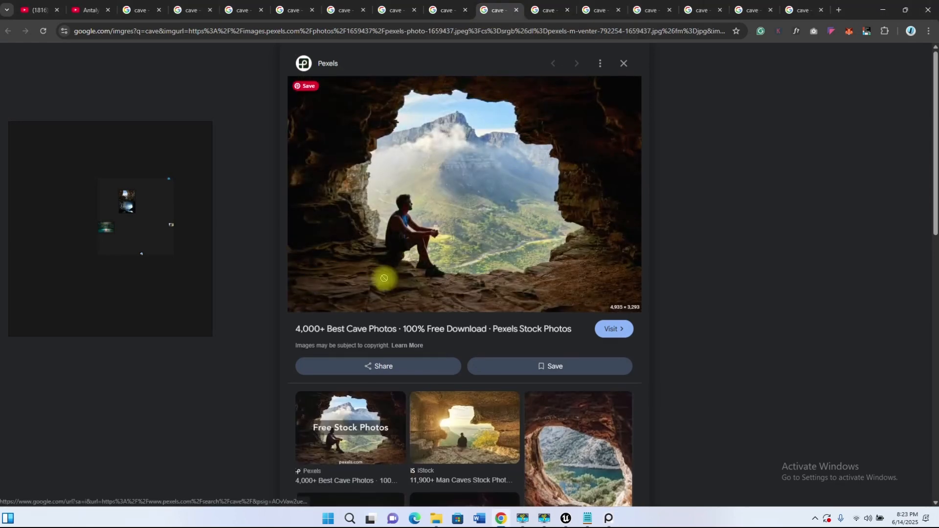
pyautogui.click(548, 11)
pyautogui.moveTo(416, 206); pyautogui.dragTo(146, 233)
pyautogui.moveTo(415, 220); pyautogui.dragTo(183, 201)
# Step: Add the Getty Images cave interior and the Vietnam News sunlit cave to the PureRef board
pyautogui.click(608, 8)
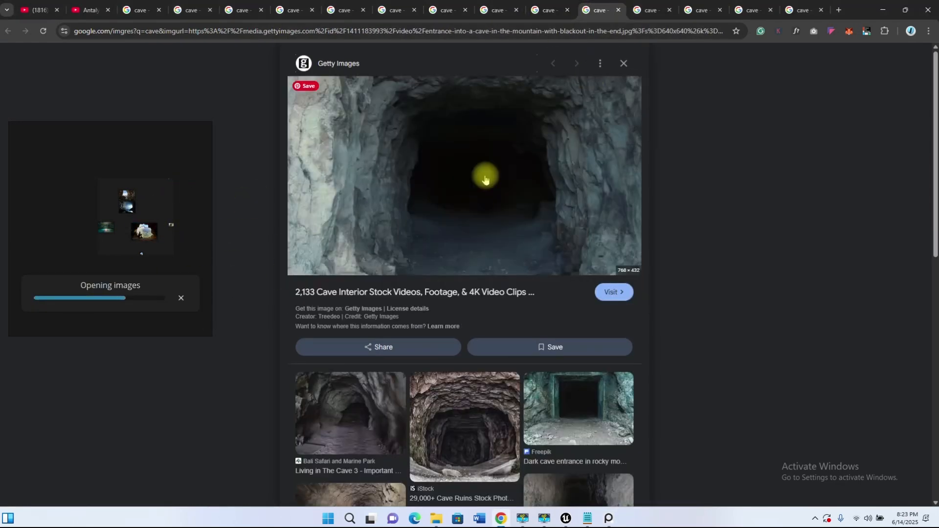
pyautogui.moveTo(496, 167); pyautogui.dragTo(185, 251)
pyautogui.hotkey('ctrl', 'Tab')
pyautogui.moveTo(473, 118); pyautogui.dragTo(148, 159)
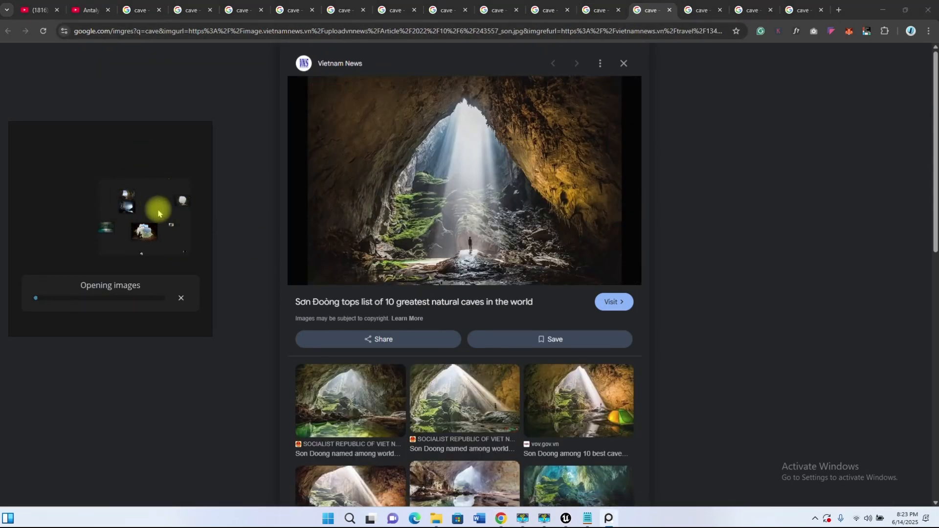
pyautogui.scroll(-4, 433, 405)
pyautogui.scroll(4, 445, 281)
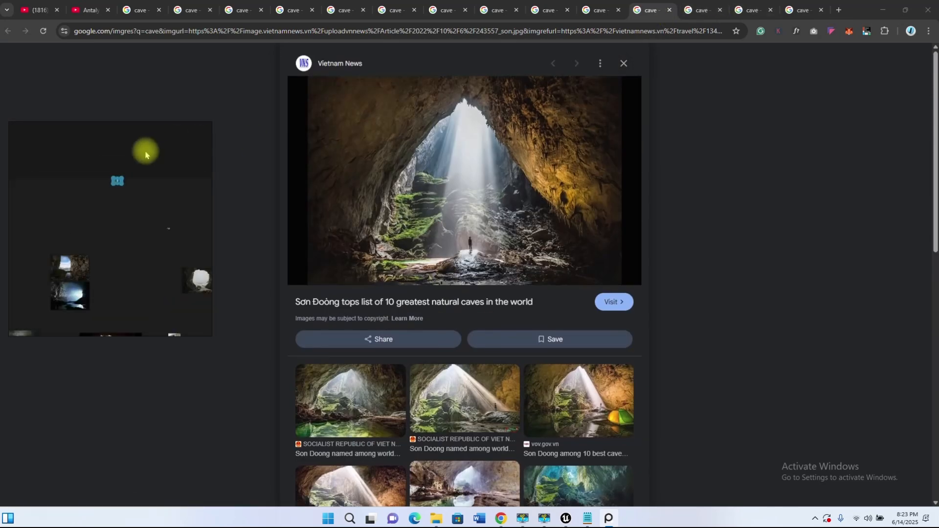
# Step: Add The Conversation's lava tube, the following tab's cave image and the Thor's Cave photo to the PureRef board
pyautogui.hotkey('ctrl', 'Tab')
pyautogui.moveTo(479, 222); pyautogui.dragTo(92, 179)
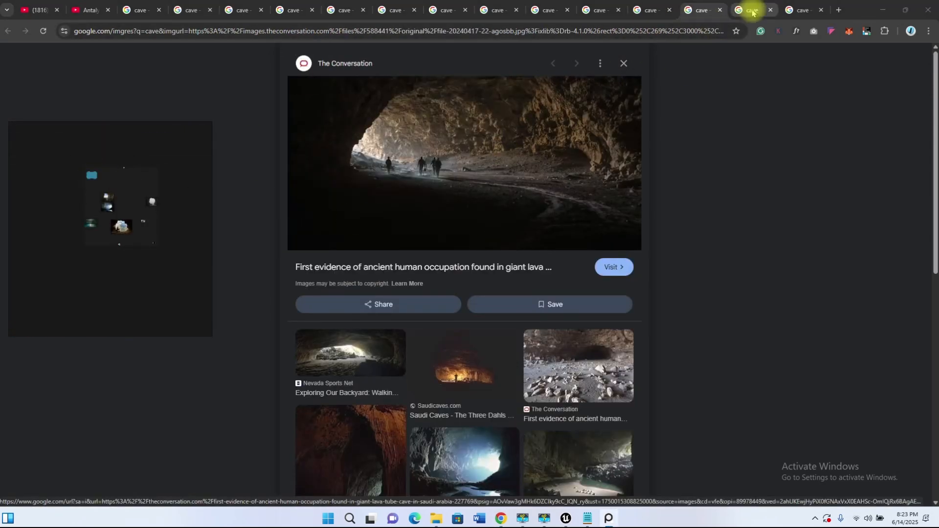
pyautogui.click(748, 11)
pyautogui.moveTo(457, 130); pyautogui.dragTo(142, 178)
pyautogui.hotkey('ctrl', 'Tab')
pyautogui.moveTo(465, 169); pyautogui.dragTo(189, 220)
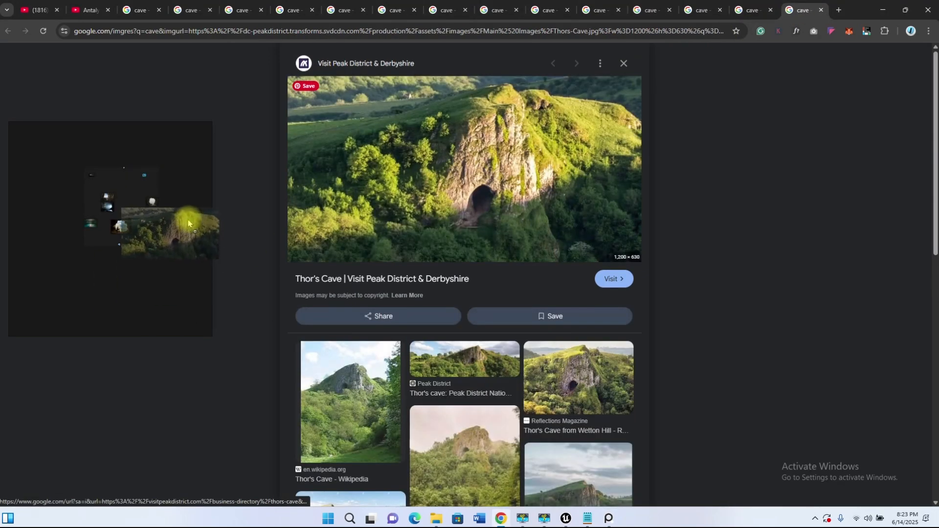
pyautogui.scroll(-5, 521, 217)
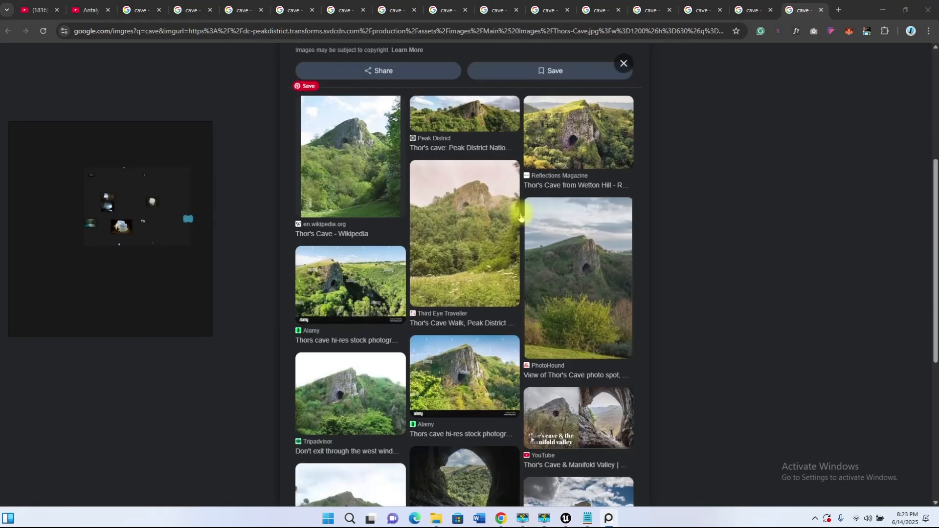
# Step: Minimize Chrome and move the PureRef board over the Unreal Engine viewport
pyautogui.click(887, 10)
pyautogui.moveTo(176, 132); pyautogui.dragTo(698, 108)
pyautogui.scroll(5, 654, 163)
pyautogui.scroll(-3, 653, 164)
pyautogui.moveTo(636, 167); pyautogui.dragTo(678, 146, button='middle')
# Step: Arrange the images on the PureRef board with the Optimal layout
pyautogui.rightClick(678, 133)
pyautogui.moveTo(734, 283)
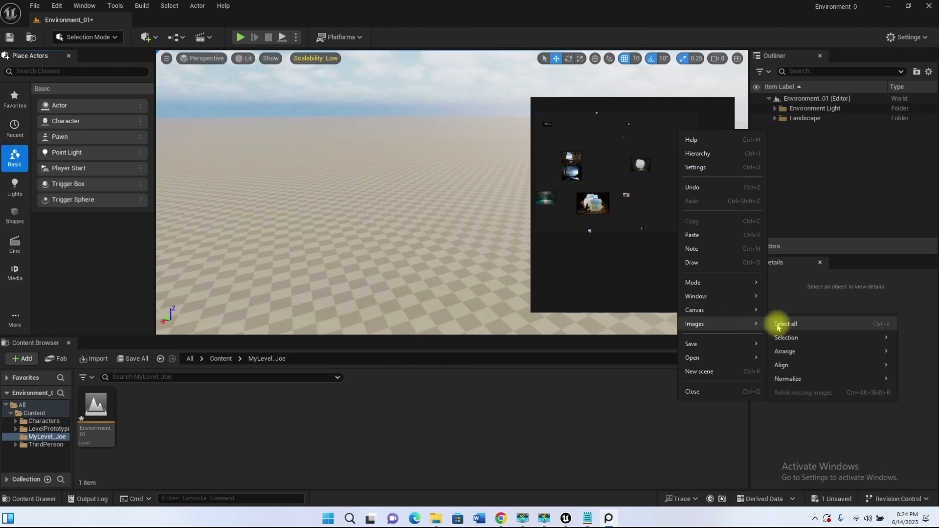
pyautogui.moveTo(797, 381)
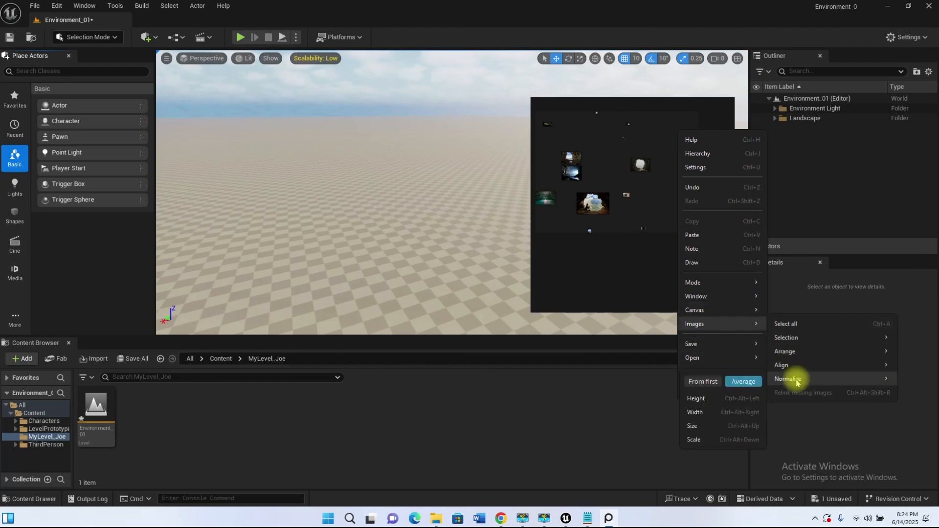
pyautogui.moveTo(796, 354)
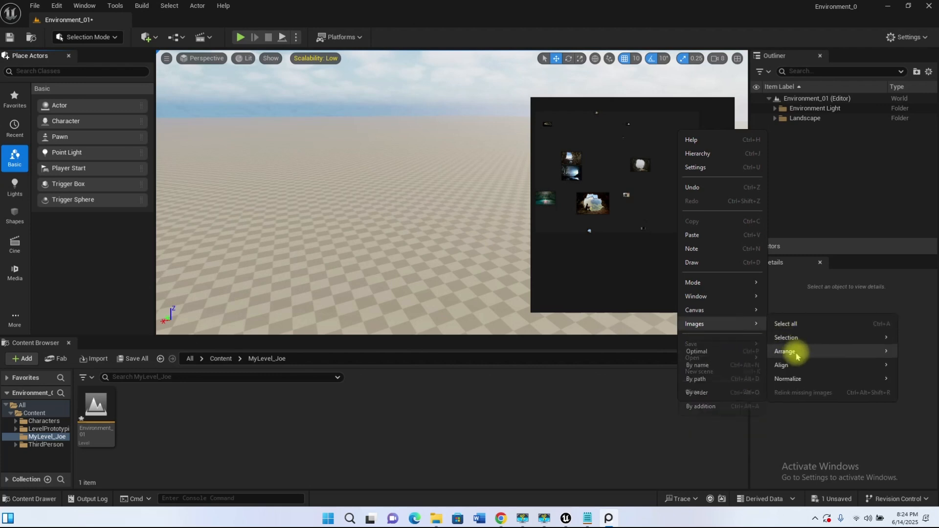
pyautogui.click(709, 351)
# Step: Find the very small images in the arranged board and enlarge the beach cave photo
pyautogui.scroll(5, 593, 182)
pyautogui.moveTo(593, 181); pyautogui.dragTo(621, 214, button='middle')
pyautogui.scroll(5, 615, 193)
pyautogui.scroll(-4, 606, 194)
pyautogui.scroll(5, 621, 191)
pyautogui.scroll(-5, 620, 187)
pyautogui.scroll(4, 615, 193)
pyautogui.click(601, 185)
pyautogui.moveTo(608, 191); pyautogui.dragTo(732, 307)
pyautogui.scroll(-5, 662, 201)
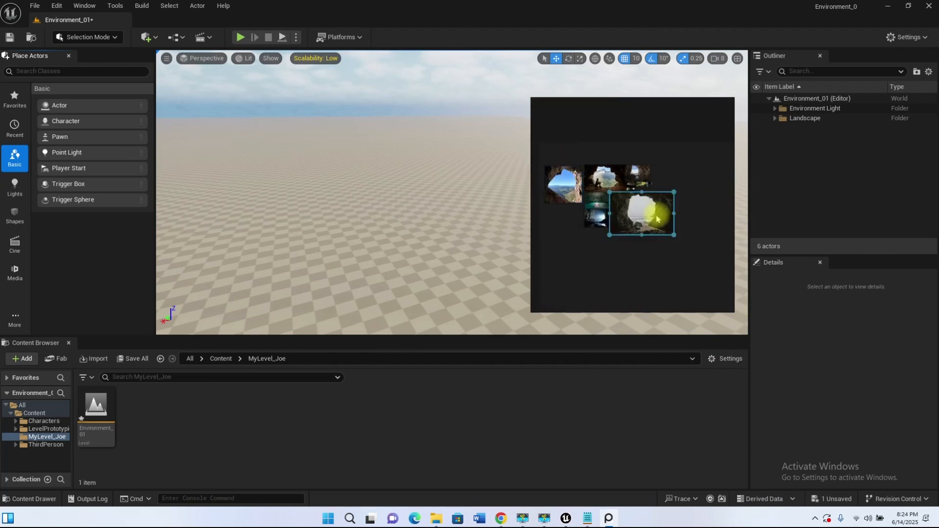
# Step: Enlarge the small light-rock cave entrance image and spread the overlapping references apart on the board
pyautogui.moveTo(625, 240); pyautogui.dragTo(706, 260)
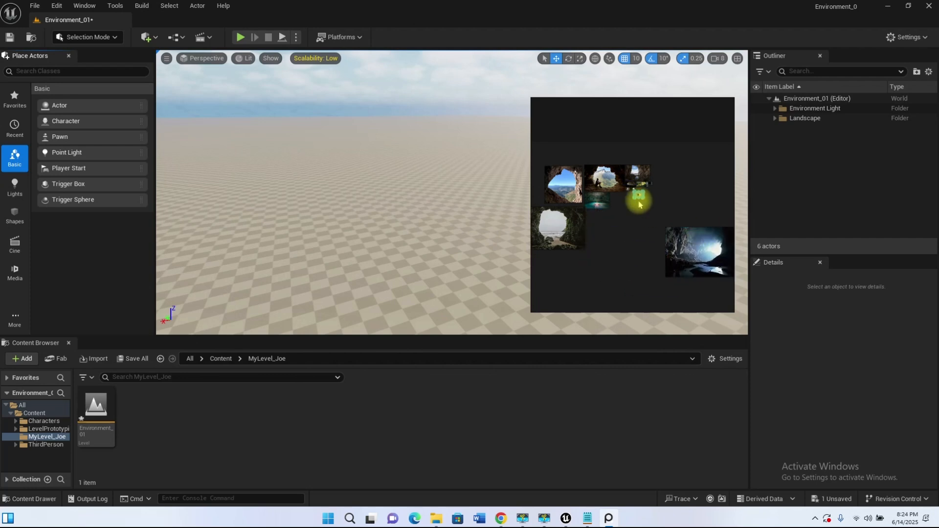
pyautogui.scroll(4, 640, 202)
pyautogui.moveTo(636, 192); pyautogui.dragTo(722, 264)
pyautogui.scroll(-8, 628, 224)
pyautogui.moveTo(621, 220); pyautogui.dragTo(589, 265)
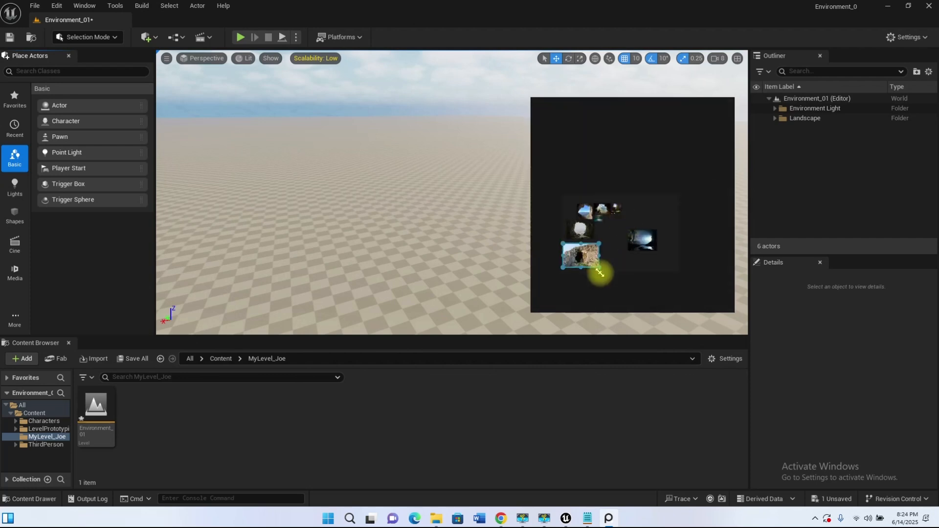
# Step: Select another tiny cave image in the cluster and scale it up to match the other references
pyautogui.scroll(8, 605, 211)
pyautogui.click(606, 165)
pyautogui.moveTo(618, 173); pyautogui.dragTo(732, 258)
pyautogui.scroll(-6, 590, 191)
pyautogui.scroll(6, 606, 181)
# Step: Enlarge the small dark cave image with the bright opening and resize the remaining small references
pyautogui.click(580, 180)
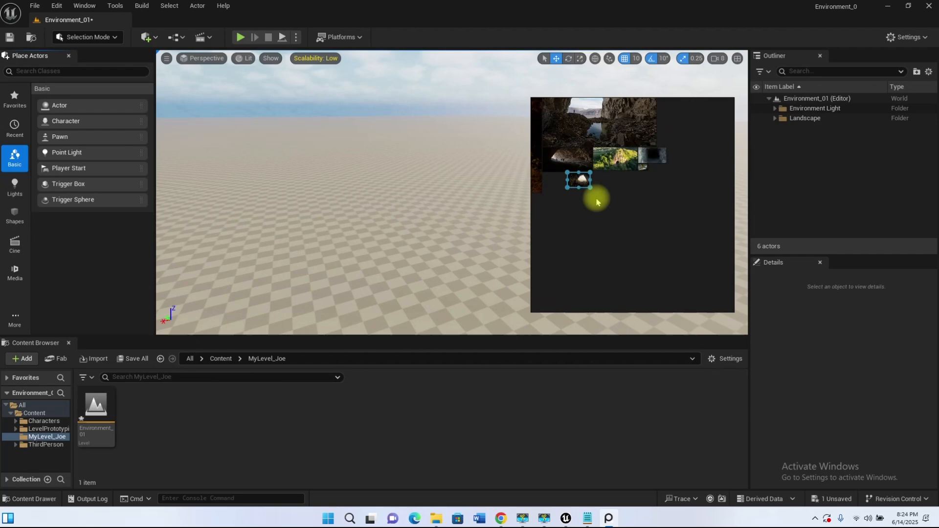
pyautogui.moveTo(590, 188); pyautogui.dragTo(676, 305)
pyautogui.scroll(-8, 579, 157)
pyautogui.moveTo(609, 181); pyautogui.dragTo(684, 267)
pyautogui.scroll(6, 573, 141)
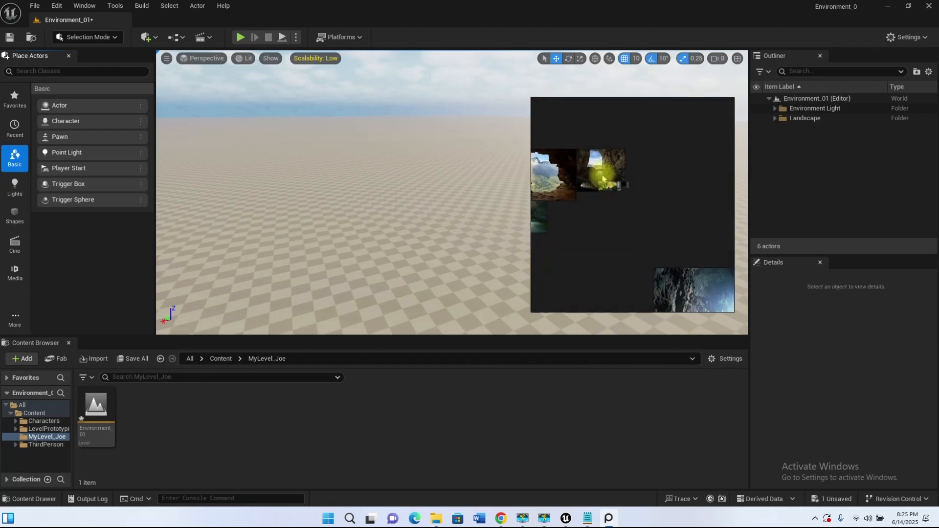
pyautogui.scroll(-6, 631, 188)
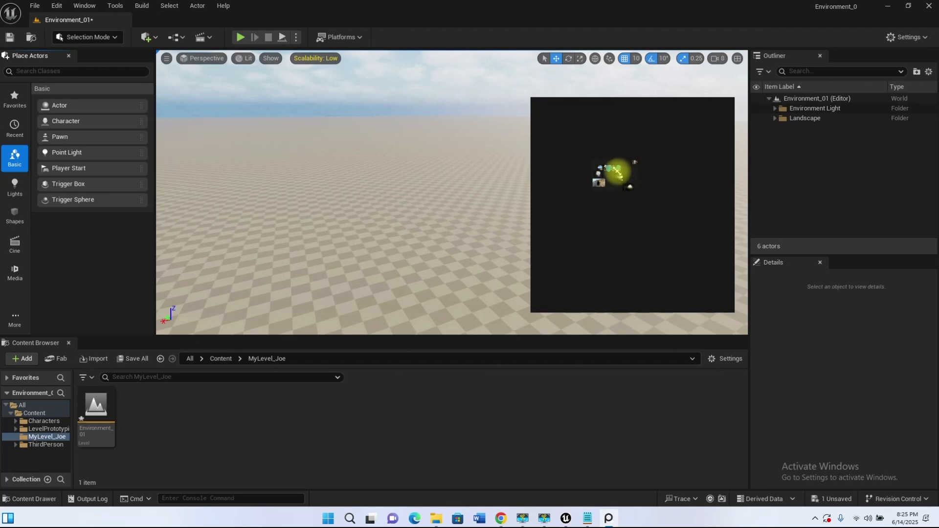
pyautogui.scroll(2, 596, 198)
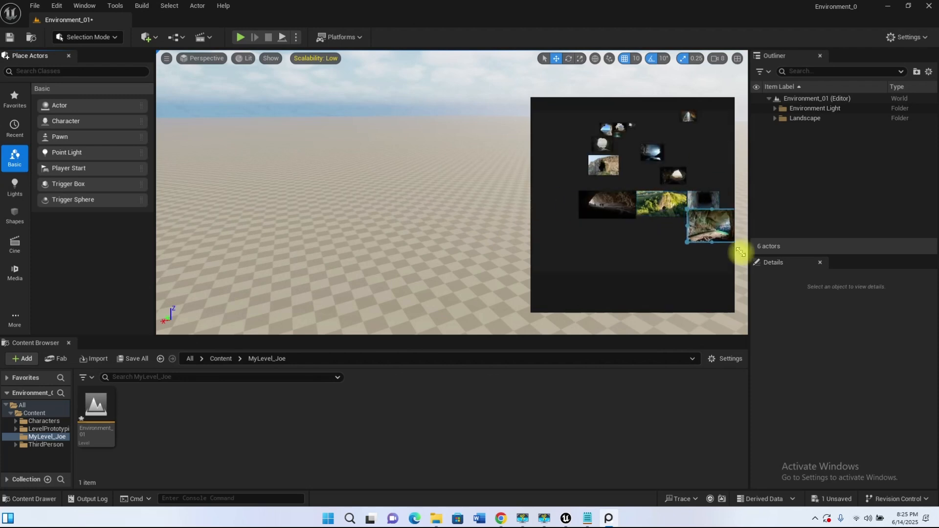
# Step: Rearrange the resized reference images on the board into a packed layout
pyautogui.rightClick(696, 143)
pyautogui.moveTo(739, 336)
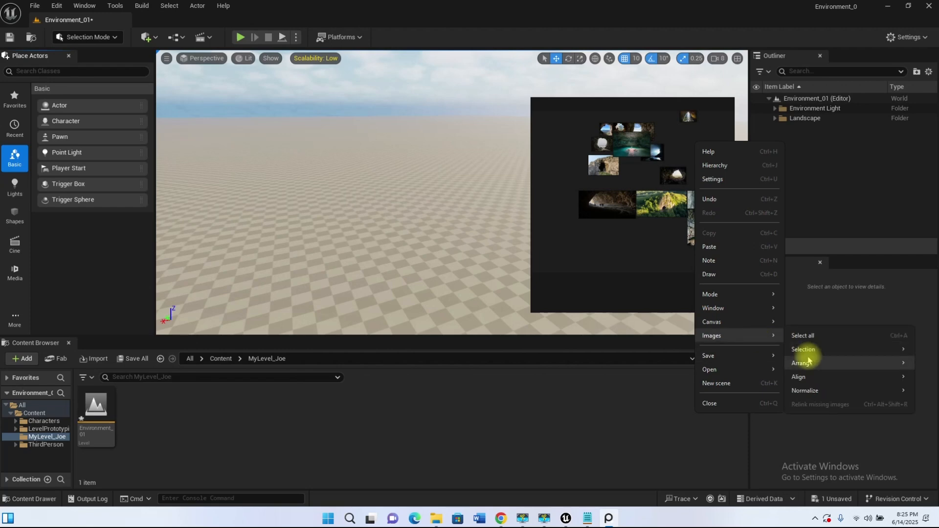
pyautogui.click(804, 357)
pyautogui.scroll(5, 661, 211)
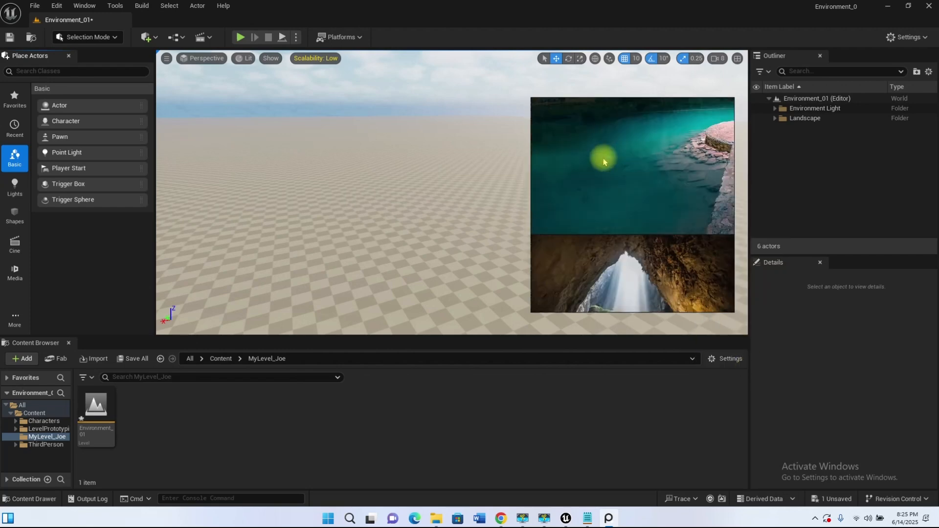
# Step: Look over the packed cave reference board and minimize its window
pyautogui.scroll(-2, 645, 163)
pyautogui.scroll(-3, 661, 155)
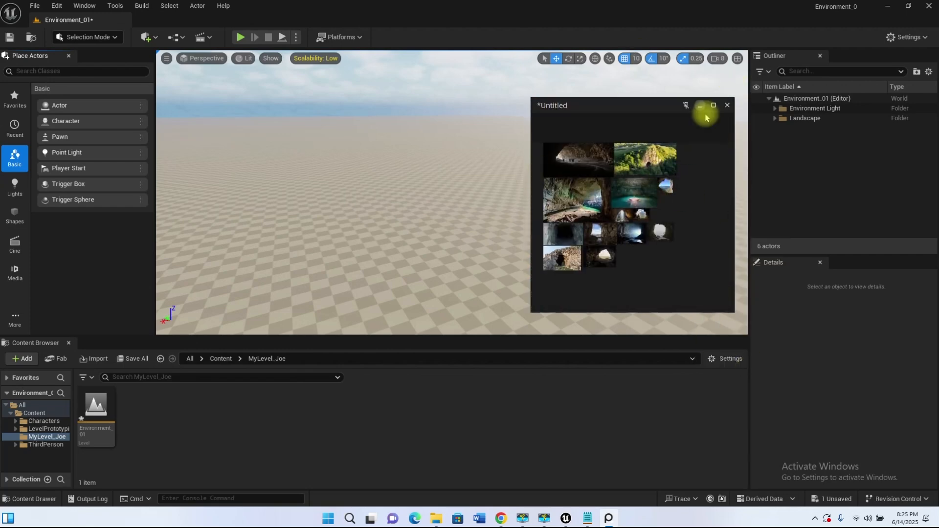
pyautogui.scroll(5, 632, 221)
pyautogui.scroll(-3, 689, 208)
pyautogui.scroll(4, 630, 196)
pyautogui.scroll(-3, 709, 168)
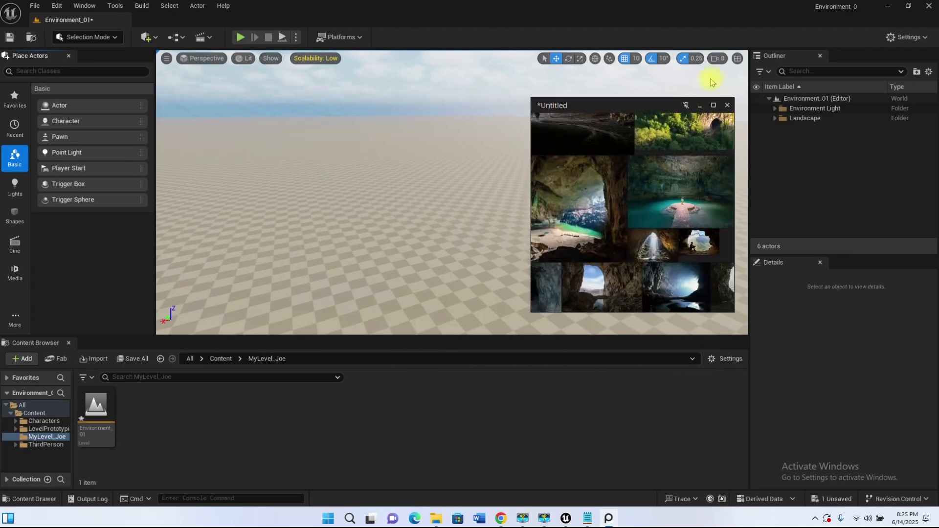
pyautogui.click(699, 106)
# Step: Open the Meshes folder under Content, Characters, Mannequins in the Content Browser
pyautogui.moveTo(444, 190); pyautogui.dragTo(440, 249, button='right')
pyautogui.moveTo(468, 210); pyautogui.dragTo(562, 196, button='right')
pyautogui.click(221, 359)
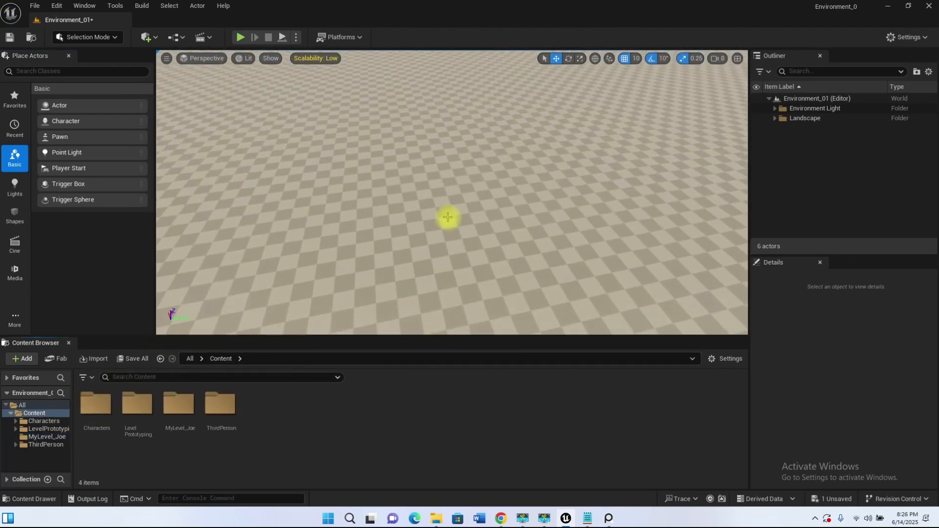
pyautogui.doubleClick(102, 417)
pyautogui.doubleClick(139, 415)
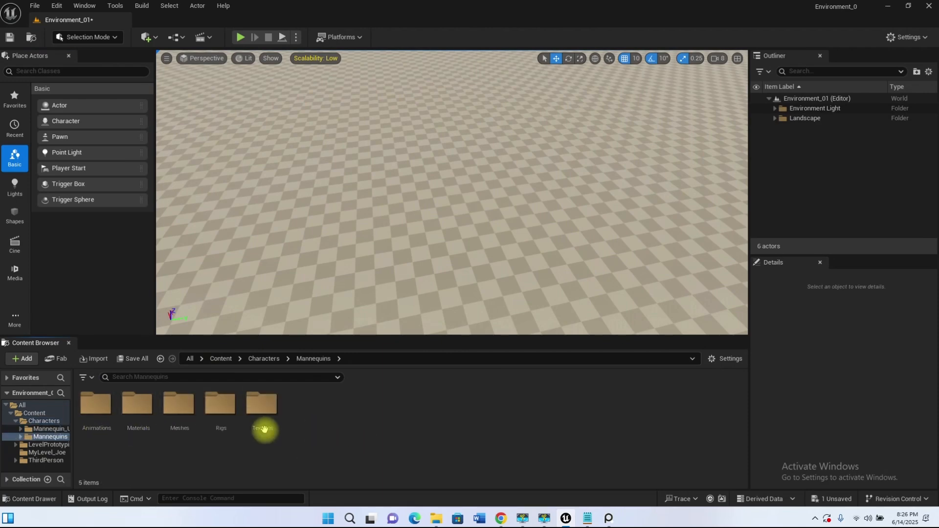
pyautogui.doubleClick(178, 405)
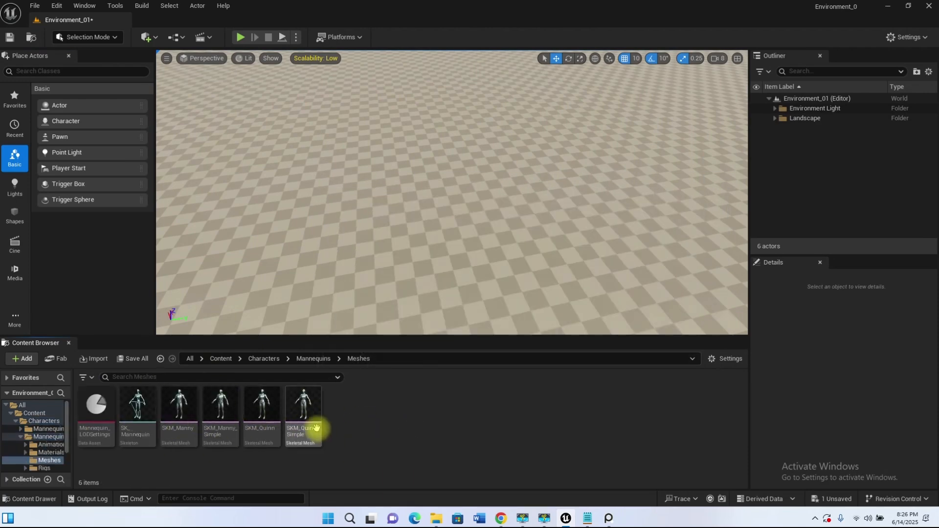
# Step: Place the SKM_Quinn skeletal mesh on the landscape as a scale reference and frame it in the viewport
pyautogui.doubleClick(263, 415)
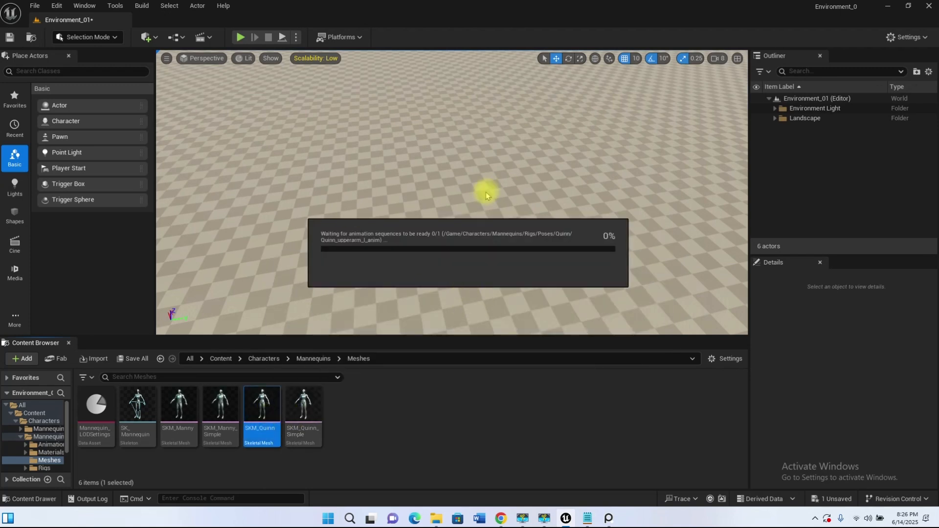
pyautogui.moveTo(514, 209); pyautogui.dragTo(421, 244)
pyautogui.press('f')
pyautogui.keyDown('alt'); pyautogui.moveTo(518, 264); pyautogui.dragTo(523, 216); pyautogui.keyUp('alt')
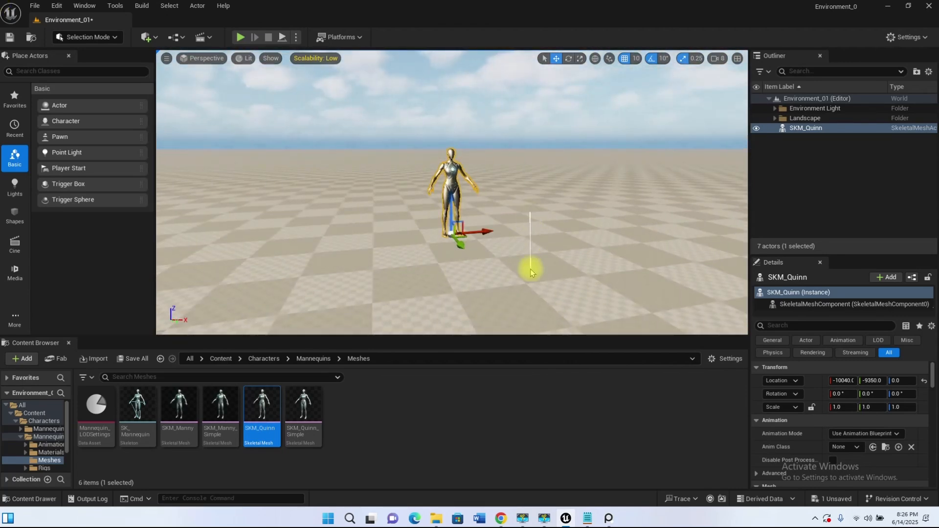
# Step: Reselect SKM_Quinn instead of the landscape and examine it up close in the viewport
pyautogui.click(522, 236)
pyautogui.moveTo(522, 236); pyautogui.dragTo(563, 229, button='middle')
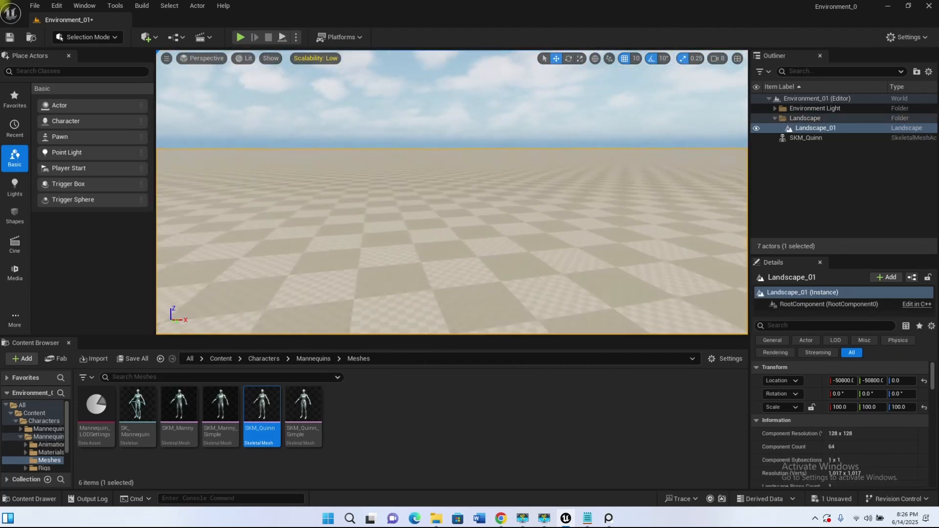
pyautogui.press('f')
pyautogui.doubleClick(793, 138)
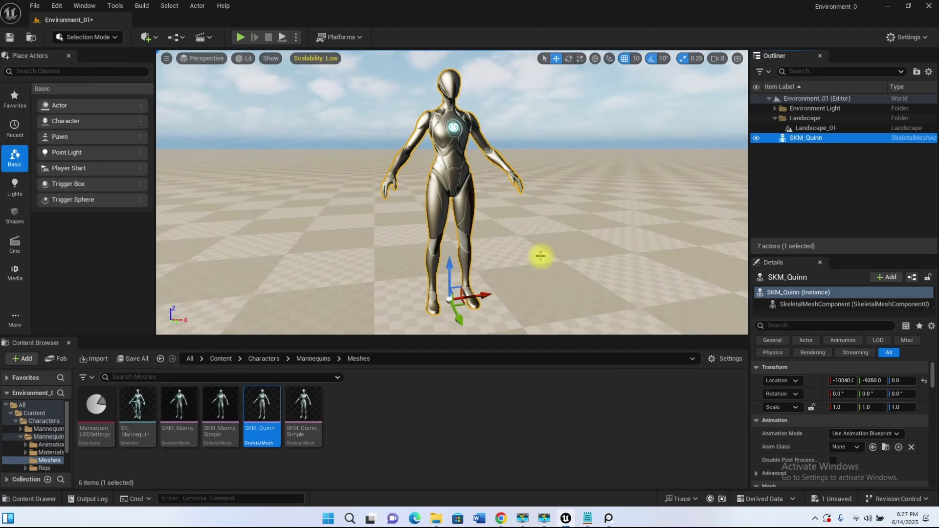
pyautogui.scroll(5, 452, 192)
pyautogui.scroll(-4, 452, 192)
pyautogui.scroll(4, 452, 192)
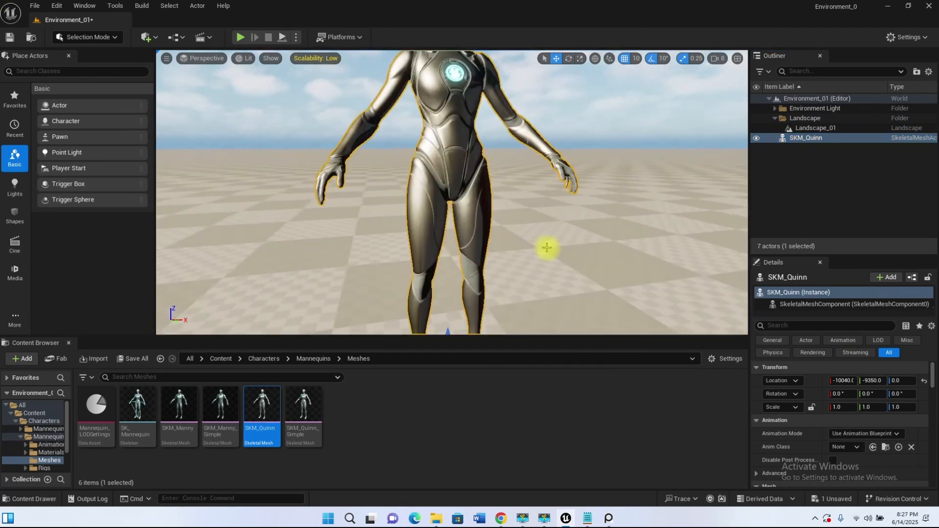
pyautogui.scroll(-4, 573, 237)
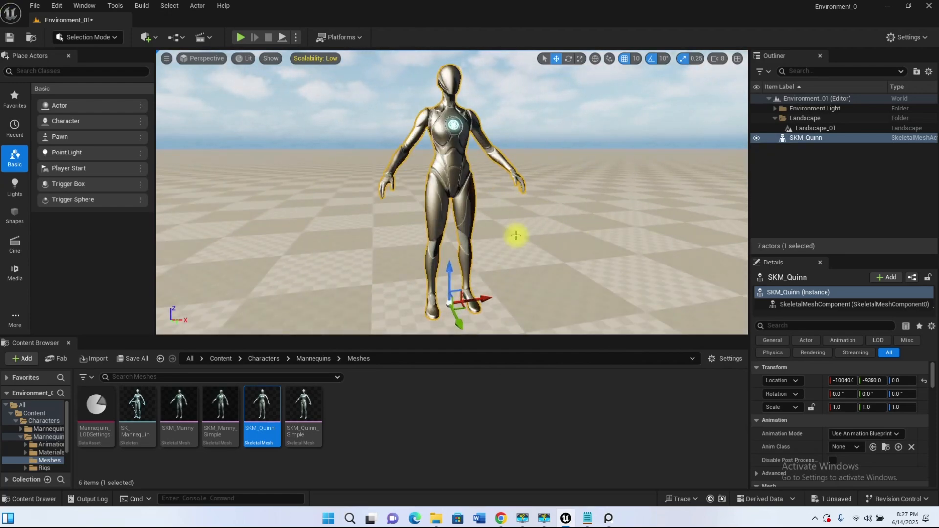
pyautogui.keyDown('alt'); pyautogui.moveTo(544, 238); pyautogui.dragTo(508, 238); pyautogui.keyUp('alt')
pyautogui.moveTo(507, 238); pyautogui.dragTo(610, 133, button='middle')
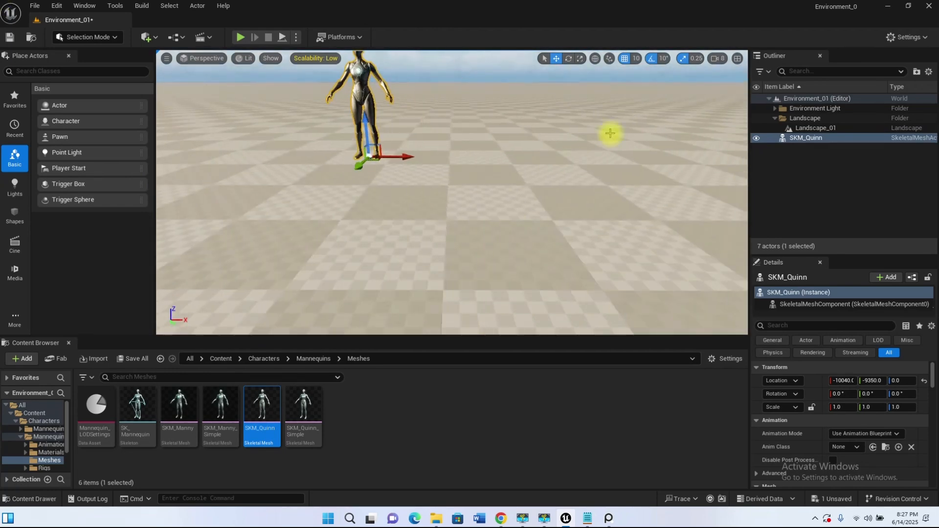
# Step: Lower the viewport camera speed to 0.33 and test it by flying around the mannequin
pyautogui.click(721, 60)
pyautogui.moveTo(666, 82); pyautogui.dragTo(619, 82)
pyautogui.click(665, 33)
pyautogui.moveTo(631, 161); pyautogui.dragTo(617, 64, button='middle')
pyautogui.scroll(4, 465, 162)
pyautogui.moveTo(465, 161); pyautogui.dragTo(430, 135, button='middle')
pyautogui.scroll(6, 465, 162)
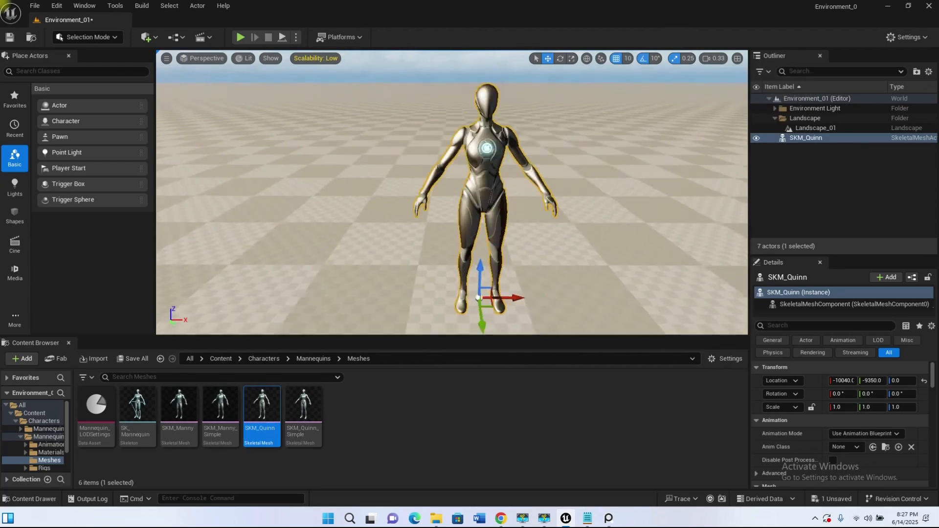
pyautogui.moveTo(465, 162); pyautogui.dragTo(428, 179, button='middle')
pyautogui.scroll(-6, 465, 191)
pyautogui.keyDown('alt'); pyautogui.moveTo(465, 191); pyautogui.dragTo(465, 172); pyautogui.keyUp('alt')
pyautogui.press('s')
# Step: Set the viewport camera speed to 3, back away from the mannequin and clear the selection
pyautogui.click(713, 58)
pyautogui.moveTo(623, 80); pyautogui.dragTo(655, 81)
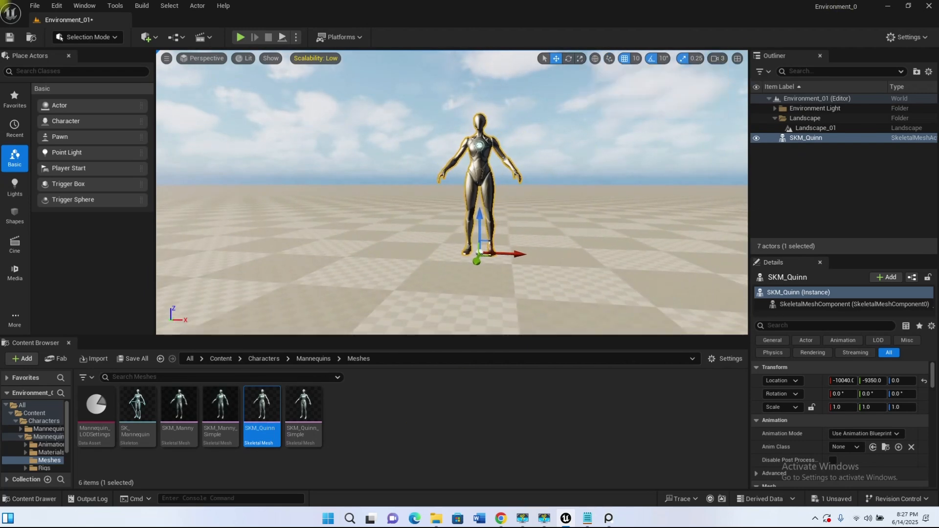
pyautogui.press('s')
pyautogui.keyDown('alt'); pyautogui.moveTo(465, 238); pyautogui.dragTo(528, 249); pyautogui.keyUp('alt')
pyautogui.click(837, 194)
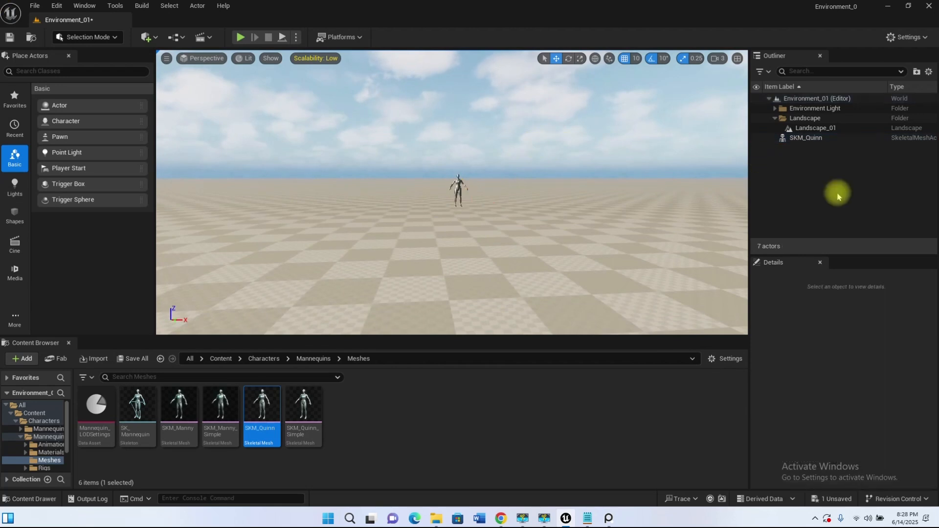
# Step: Return the Content Browser to the root Content folder and bring the viewport closer to the mannequin
pyautogui.click(221, 358)
pyautogui.moveTo(493, 249); pyautogui.dragTo(492, 248, button='right')
pyautogui.press('w')
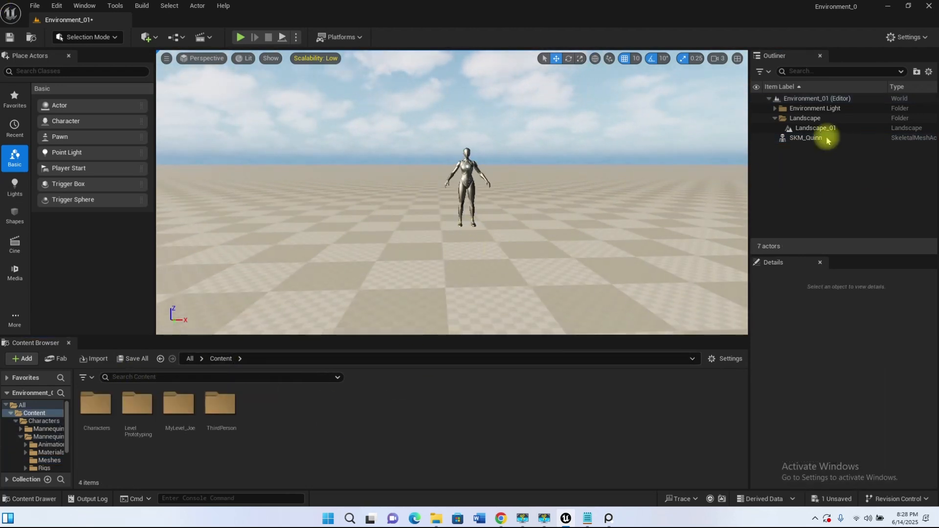
# Step: Create Outliner folders named Ref and Blocking in Environment_01, placing SKM_Quinn inside Ref
pyautogui.rightClick(809, 157)
pyautogui.click(771, 146)
pyautogui.rightClick(802, 98)
pyautogui.click(840, 177)
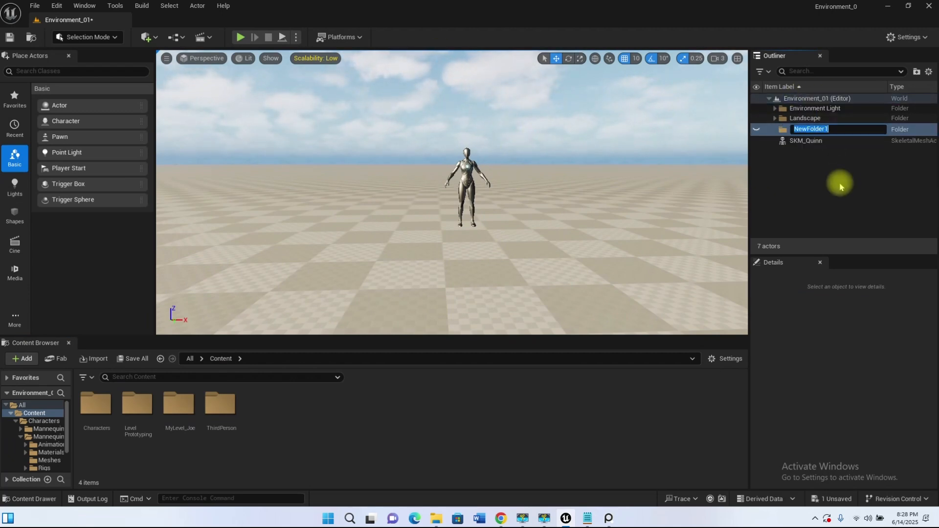
pyautogui.moveTo(798, 143); pyautogui.dragTo(790, 128)
pyautogui.rightClick(802, 147)
pyautogui.click(849, 177)
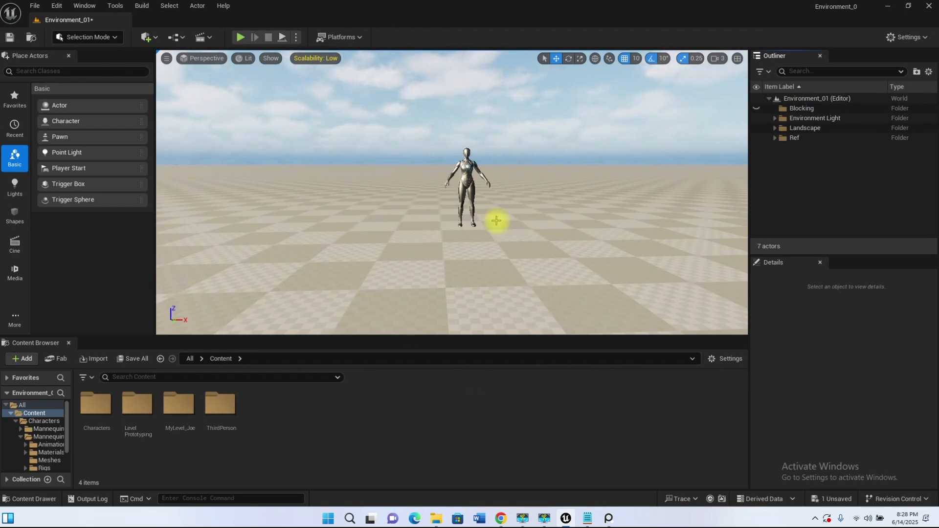
# Step: Restore the PureRef board over the Unreal editor and set it to Always on top
pyautogui.moveTo(495, 231)
pyautogui.mouseDown(button='right')
pyautogui.moveTo(464, 226)
pyautogui.moveTo(543, 225)
pyautogui.moveTo(491, 227)
pyautogui.mouseUp(button='right')
pyautogui.click(609, 518)
pyautogui.moveTo(651, 100); pyautogui.dragTo(649, 152)
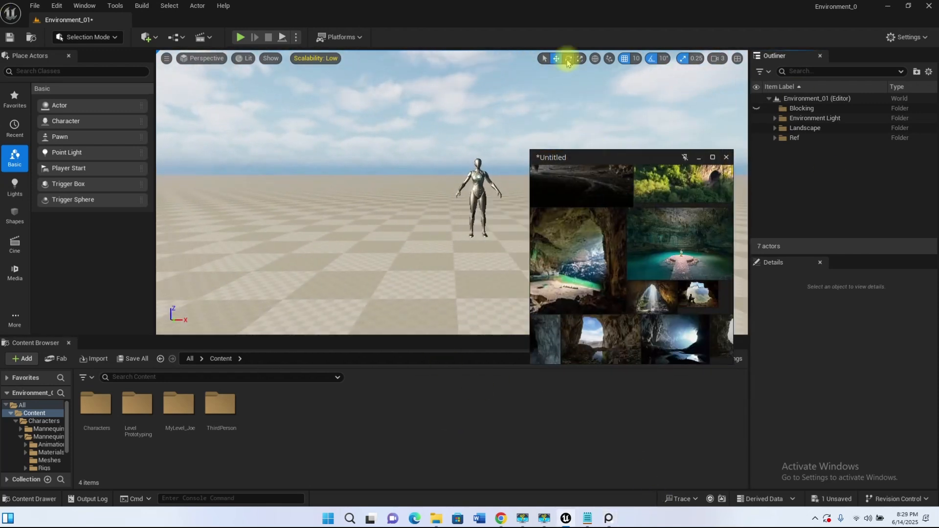
pyautogui.click(777, 200)
pyautogui.click(613, 519)
pyautogui.moveTo(459, 175); pyautogui.dragTo(692, 160, button='middle')
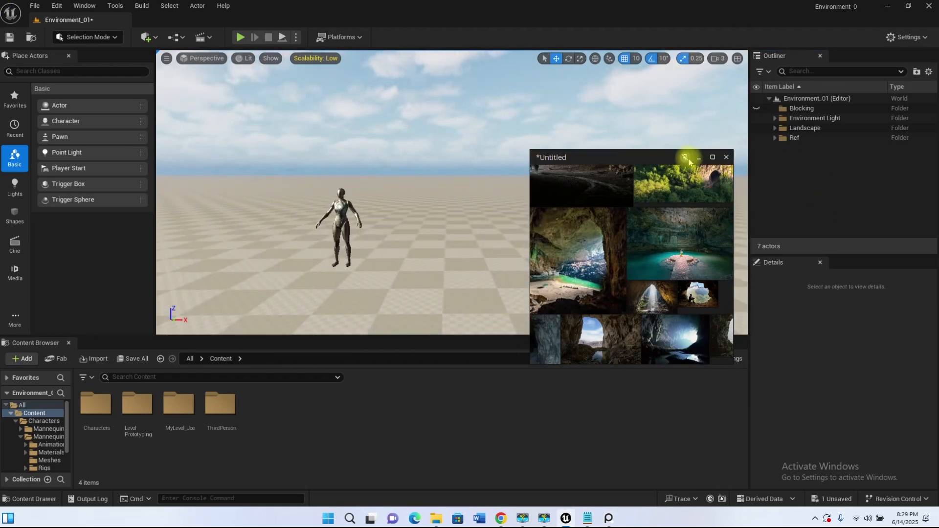
pyautogui.click(684, 158)
pyautogui.click(803, 165)
pyautogui.click(611, 516)
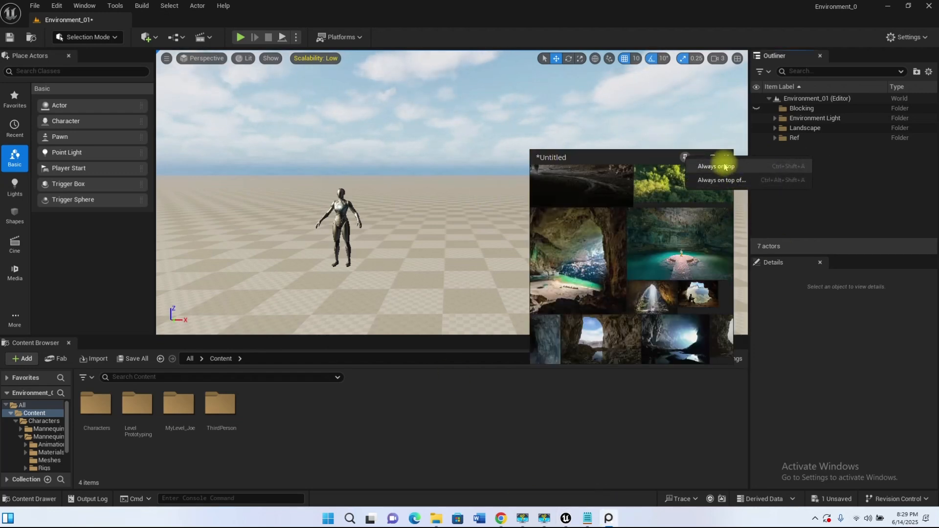
pyautogui.click(715, 167)
# Step: Move the reference board over the Outliner area, resize it to fit there and adjust its framing of the cave images
pyautogui.moveTo(626, 163); pyautogui.dragTo(842, 57)
pyautogui.moveTo(735, 54); pyautogui.dragTo(753, 54)
pyautogui.scroll(-4, 825, 143)
pyautogui.scroll(8, 806, 101)
pyautogui.scroll(-5, 794, 133)
pyautogui.scroll(-4, 793, 136)
pyautogui.scroll(8, 860, 157)
pyautogui.scroll(-7, 859, 151)
pyautogui.scroll(7, 851, 123)
pyautogui.scroll(-8, 851, 122)
pyautogui.scroll(5, 862, 132)
pyautogui.scroll(-4, 881, 160)
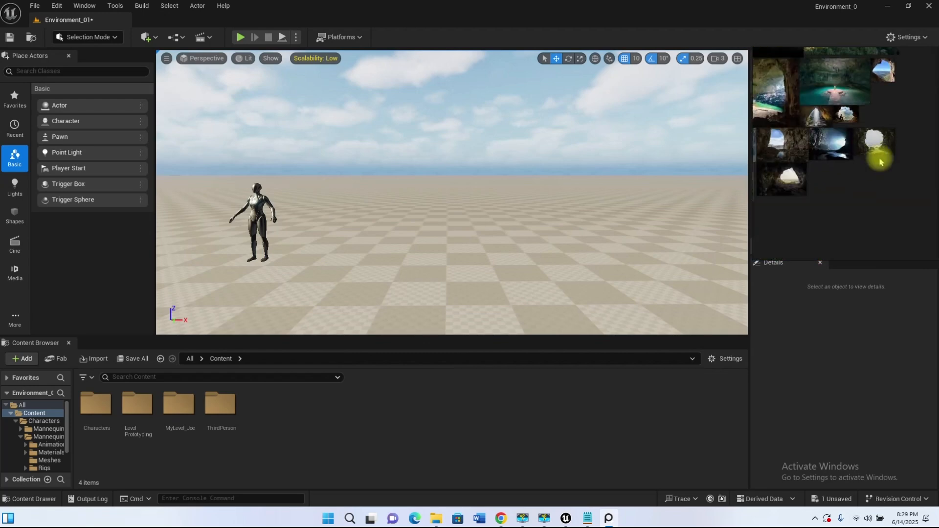
pyautogui.scroll(6, 875, 157)
pyautogui.scroll(-8, 834, 132)
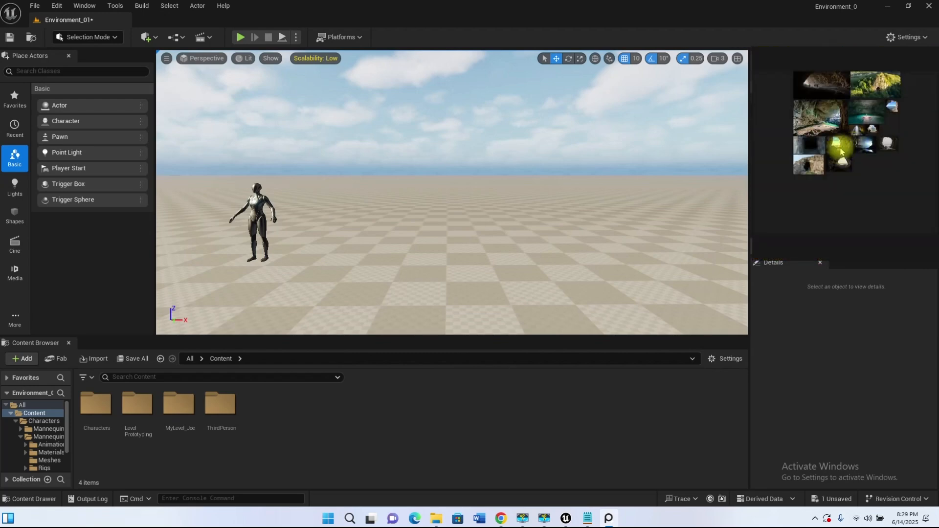
pyautogui.scroll(4, 832, 147)
pyautogui.scroll(8, 883, 172)
pyautogui.scroll(-6, 833, 153)
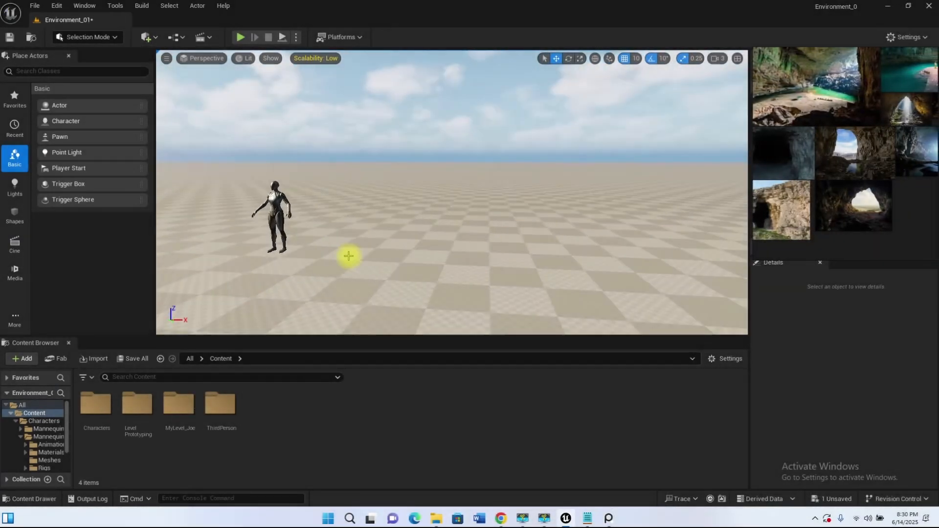
# Step: Add a Cube shape beside the mannequin at about X -10230, Y -9300, Z 60
pyautogui.press('a')
pyautogui.press('s')
pyautogui.moveTo(332, 245); pyautogui.dragTo(339, 273, button='right')
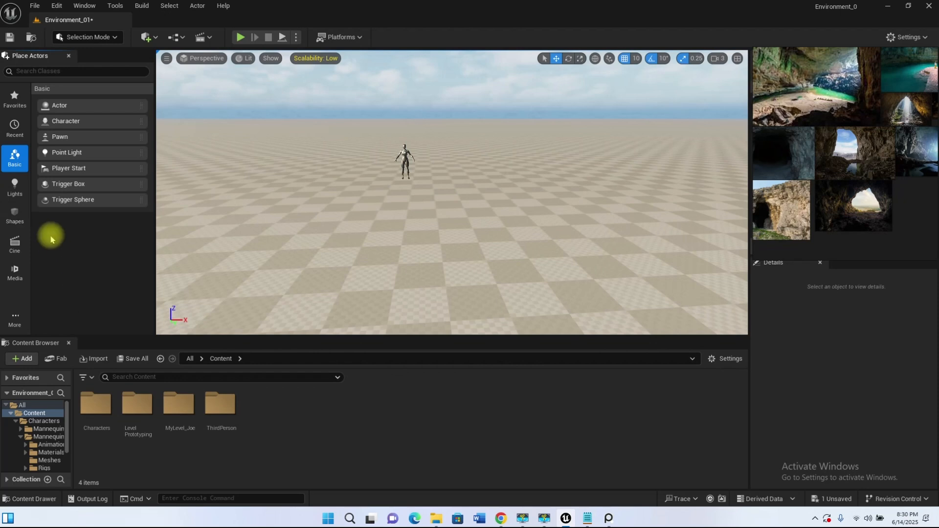
pyautogui.click(15, 215)
pyautogui.moveTo(80, 119); pyautogui.dragTo(256, 193)
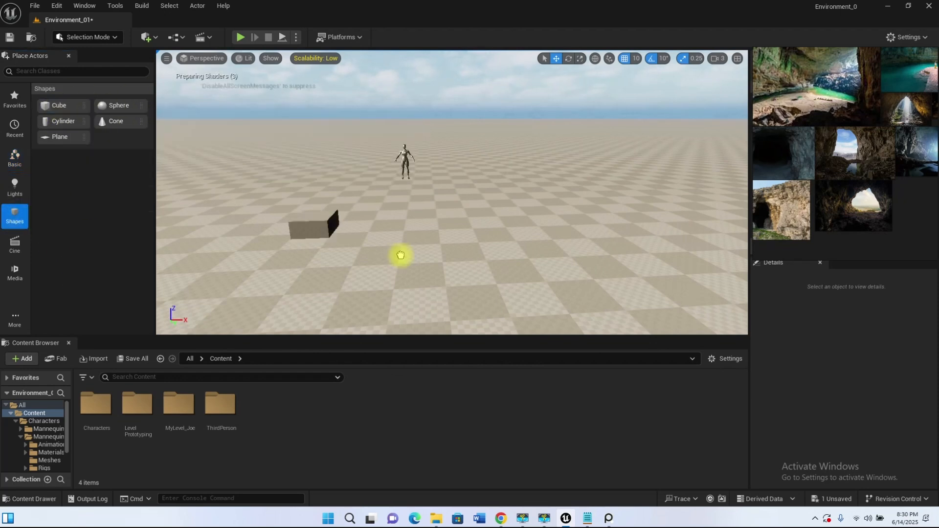
pyautogui.moveTo(366, 181); pyautogui.dragTo(367, 182)
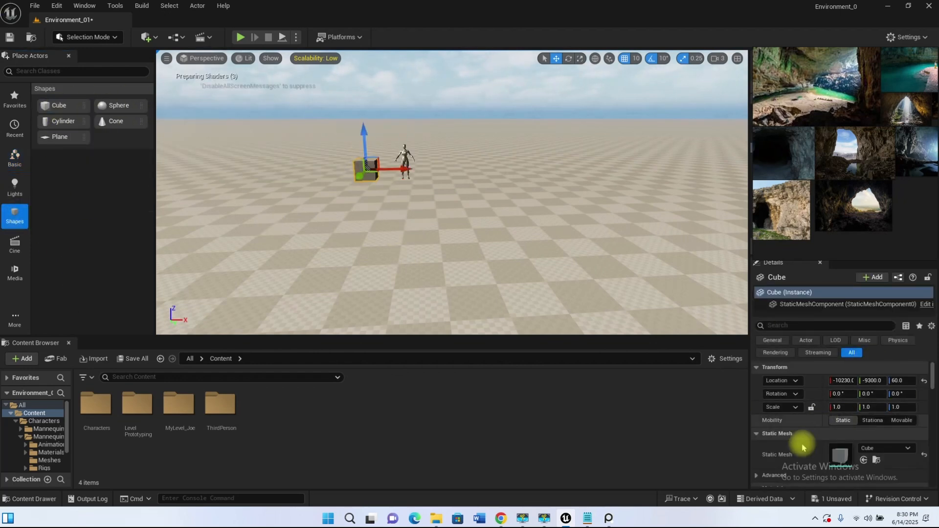
# Step: Stretch the cube into a tall slab, scaled to 3.0 in X and 8.75 in Z
pyautogui.moveTo(363, 136); pyautogui.dragTo(360, 76)
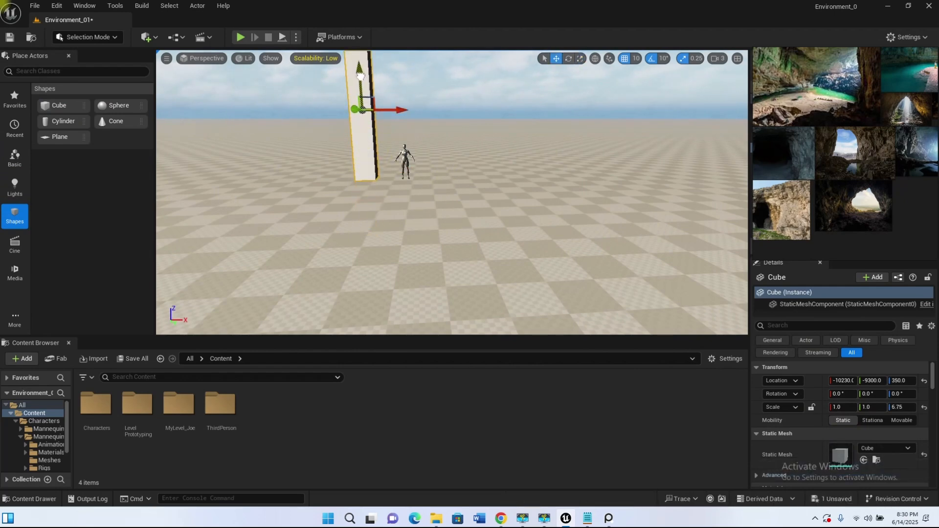
pyautogui.moveTo(421, 240); pyautogui.dragTo(396, 207, button='right')
pyautogui.press('r')
pyautogui.moveTo(463, 171); pyautogui.dragTo(481, 170)
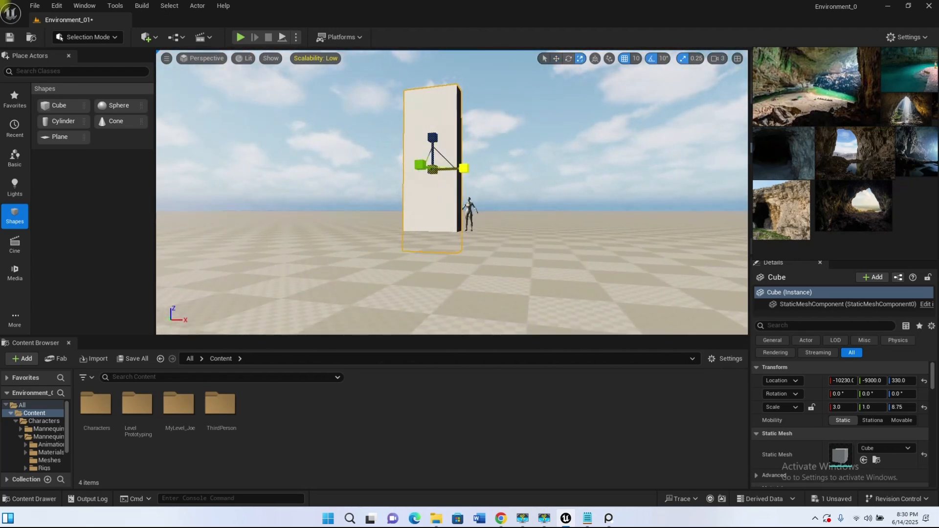
# Step: Reposition the slab to X -10380, Z 430 and thicken it to a Y scale of 3.0
pyautogui.moveTo(433, 136); pyautogui.dragTo(435, 117)
pyautogui.moveTo(468, 206); pyautogui.dragTo(425, 101, button='right')
pyautogui.moveTo(434, 145); pyautogui.dragTo(428, 141, button='right')
pyautogui.moveTo(477, 94); pyautogui.dragTo(443, 96)
pyautogui.moveTo(452, 135); pyautogui.dragTo(648, 144, button='right')
pyautogui.press('r')
pyautogui.moveTo(401, 91); pyautogui.dragTo(382, 91)
pyautogui.moveTo(357, 181); pyautogui.dragTo(521, 146, button='right')
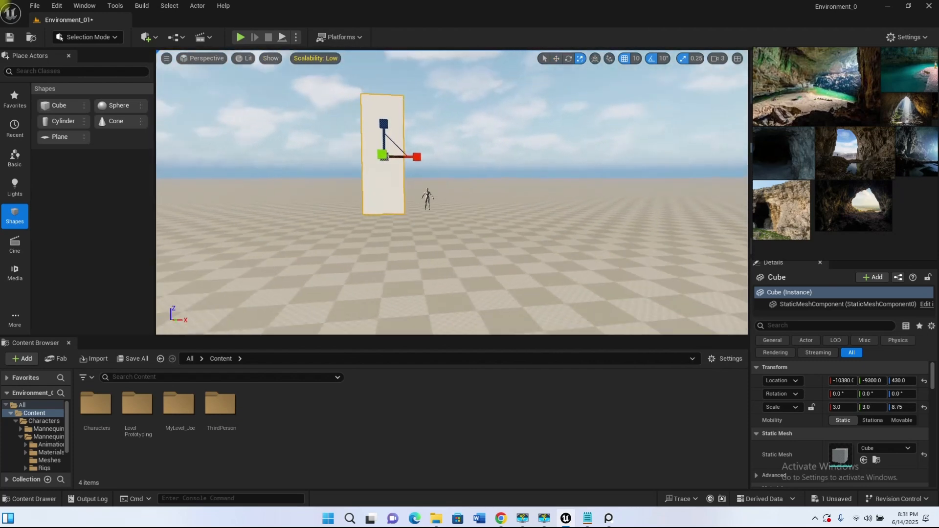
# Step: Tilt the pillar to -10° around Y and shift it to X -10410, Z 390
pyautogui.press('e')
pyautogui.moveTo(447, 185); pyautogui.dragTo(442, 170)
pyautogui.moveTo(391, 150); pyautogui.dragTo(390, 152)
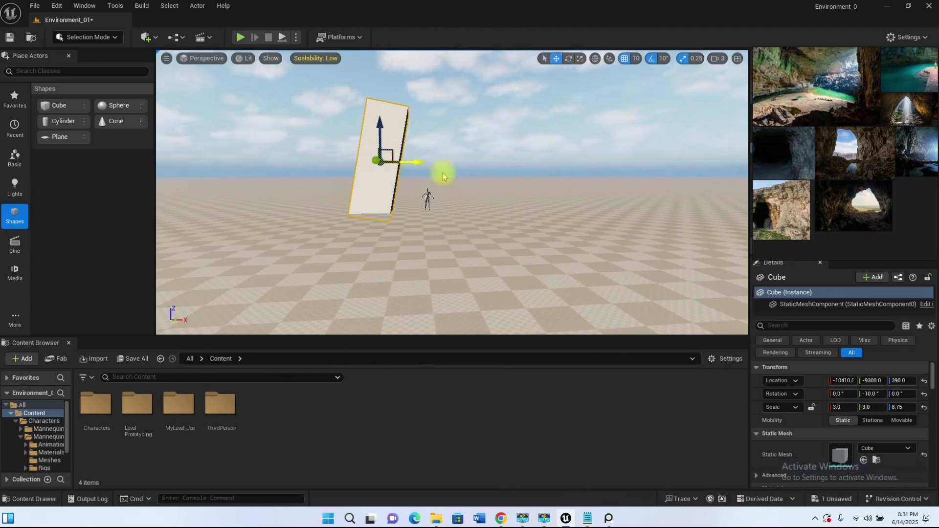
# Step: Duplicate the tilted pillar to the mannequin's other side at X -9630, with a Y rotation of 20°
pyautogui.keyDown('alt'); pyautogui.moveTo(408, 161); pyautogui.dragTo(526, 189); pyautogui.keyUp('alt')
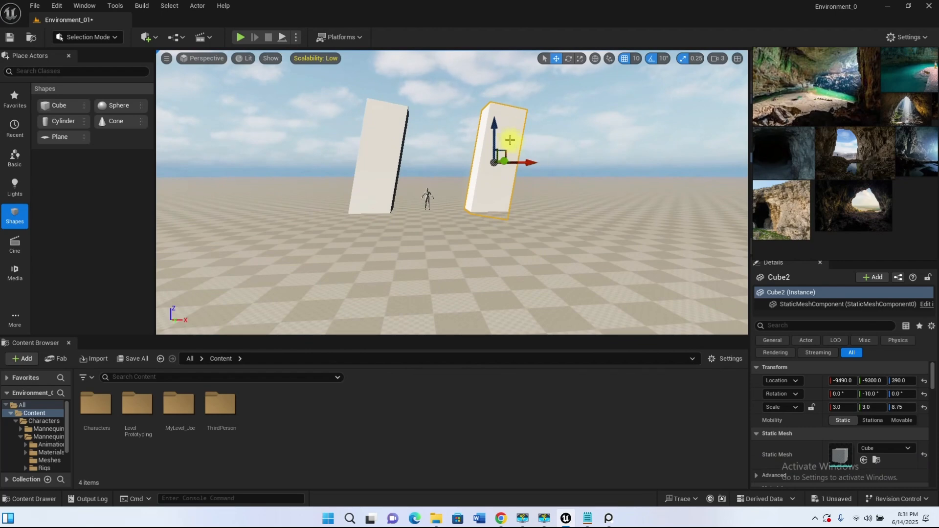
pyautogui.press('e')
pyautogui.moveTo(478, 157); pyautogui.dragTo(550, 120)
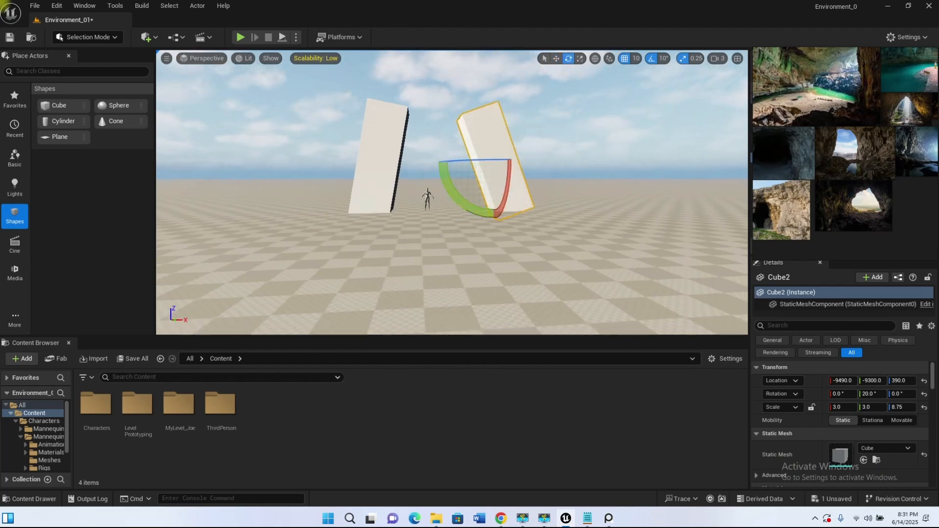
pyautogui.press('w')
pyautogui.moveTo(532, 161); pyautogui.dragTo(517, 162)
pyautogui.moveTo(457, 187); pyautogui.dragTo(457, 183, button='right')
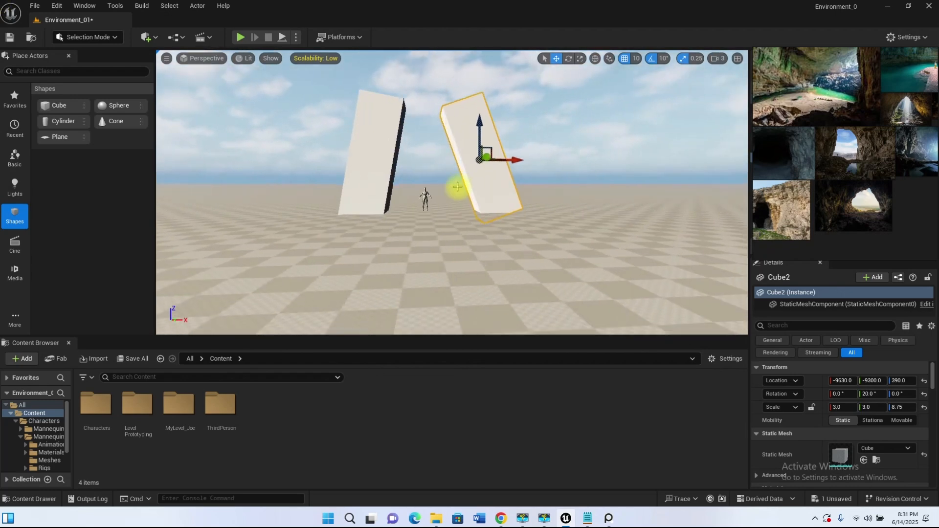
# Step: Duplicate the second pillar as a crossbeam above both pillars, rotated to 90° around Y and widened to an X scale of 4.0
pyautogui.scroll(2, 457, 187)
pyautogui.scroll(-1, 520, 162)
pyautogui.keyDown('alt'); pyautogui.moveTo(495, 142); pyautogui.dragTo(435, 85); pyautogui.keyUp('alt')
pyautogui.press('e')
pyautogui.moveTo(413, 131); pyautogui.dragTo(423, 91)
pyautogui.press('w')
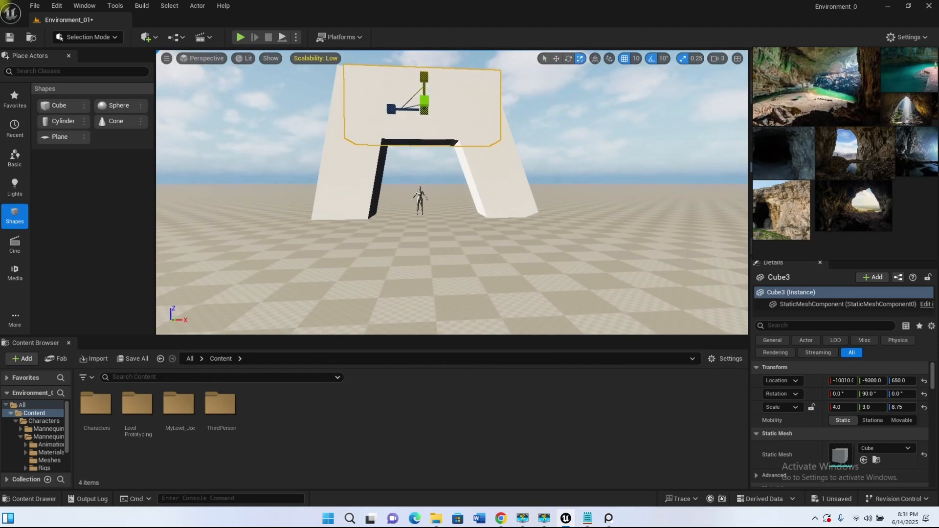
# Step: Raise the crossbeam to Z 790 and set its X scale to 3.75
pyautogui.press('w')
pyautogui.moveTo(424, 74); pyautogui.dragTo(422, 60)
pyautogui.keyDown('alt'); pyautogui.moveTo(454, 184); pyautogui.dragTo(452, 135); pyautogui.keyUp('alt')
pyautogui.scroll(-4, 451, 134)
pyautogui.scroll(3, 451, 135)
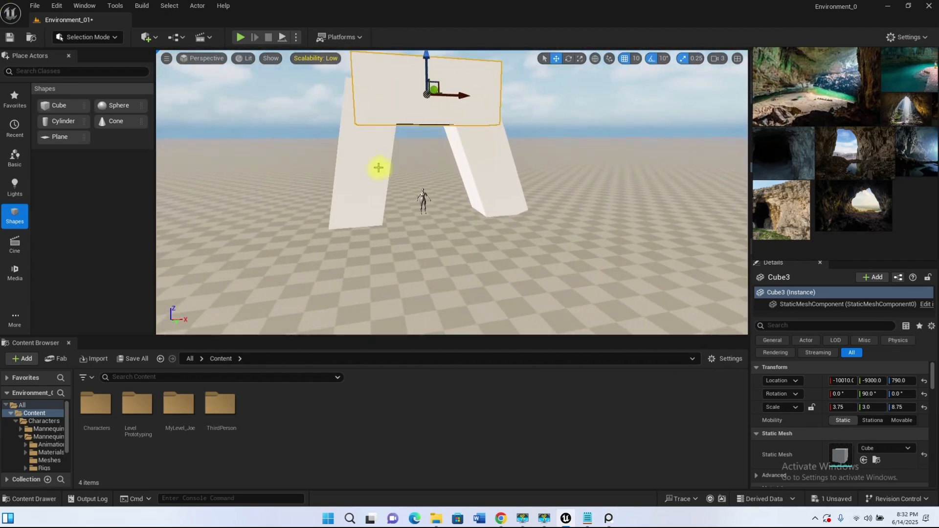
# Step: Increase the tilt of the two original pillars to -20° and 30° around Y so they lean further inward
pyautogui.moveTo(396, 144); pyautogui.dragTo(417, 162)
pyautogui.click(457, 174)
# Step: Tilt the crossbeam to 70° around Y at X -9630, Z 720, and duplicate it over the other pillar with an opposite slope to form a peak
pyautogui.moveTo(385, 80)
pyautogui.keyDown('alt'); pyautogui.mouseDown()
pyautogui.moveTo(392, 49)
pyautogui.moveTo(385, 81)
pyautogui.mouseUp(); pyautogui.keyUp('alt')
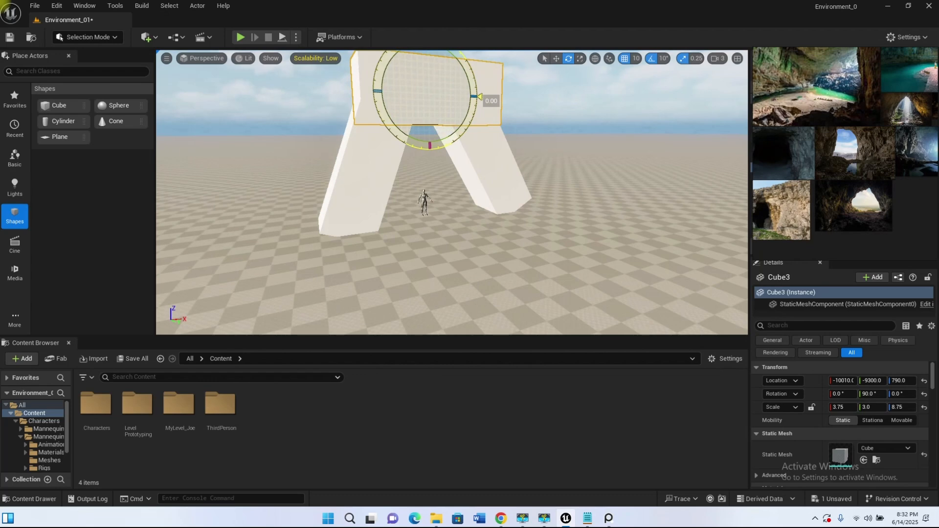
pyautogui.keyDown('alt'); pyautogui.moveTo(450, 173); pyautogui.dragTo(413, 154); pyautogui.keyUp('alt')
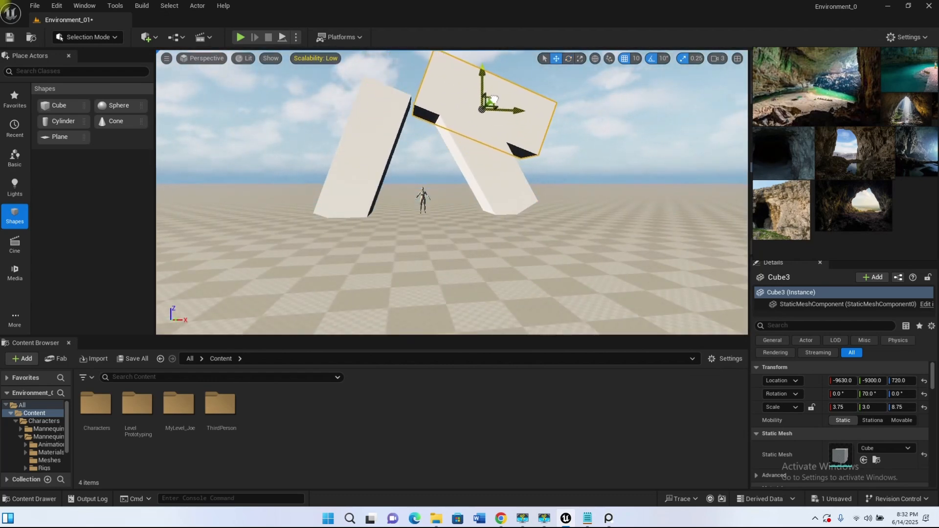
pyautogui.keyDown('alt'); pyautogui.moveTo(493, 100); pyautogui.dragTo(386, 67); pyautogui.keyUp('alt')
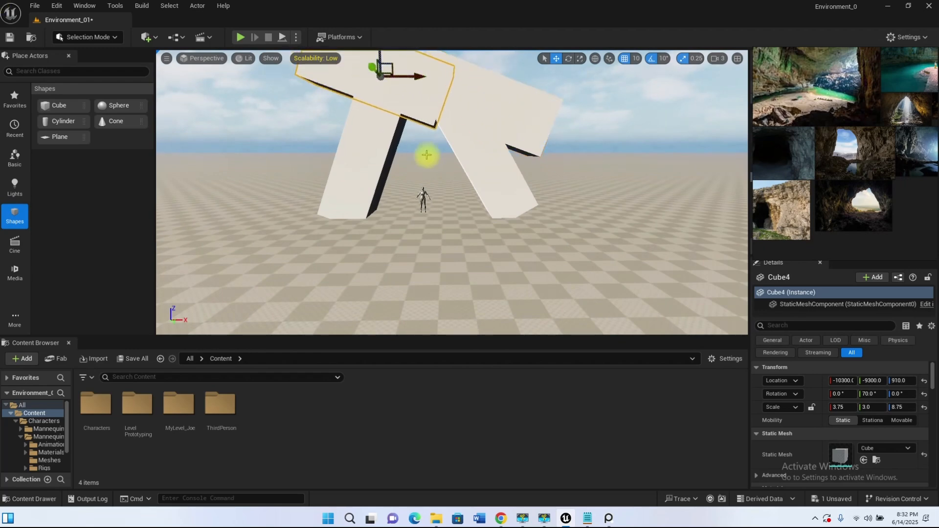
pyautogui.moveTo(421, 117); pyautogui.dragTo(396, 106, button='right')
pyautogui.press('w')
pyautogui.moveTo(395, 120); pyautogui.dragTo(395, 143)
pyautogui.moveTo(458, 149)
pyautogui.keyDown('alt'); pyautogui.mouseDown()
pyautogui.moveTo(415, 137)
pyautogui.moveTo(458, 143)
pyautogui.mouseUp(); pyautogui.keyUp('alt')
# Step: Duplicate the 30° pillar, rotate the copy the opposite way around Y and shift it outward under the sloped beam
pyautogui.moveTo(444, 232)
pyautogui.keyDown('alt'); pyautogui.mouseDown()
pyautogui.moveTo(401, 230)
pyautogui.moveTo(440, 223)
pyautogui.mouseUp(); pyautogui.keyUp('alt')
pyautogui.click(491, 207)
pyautogui.keyDown('alt'); pyautogui.moveTo(516, 203); pyautogui.dragTo(490, 201); pyautogui.keyUp('alt')
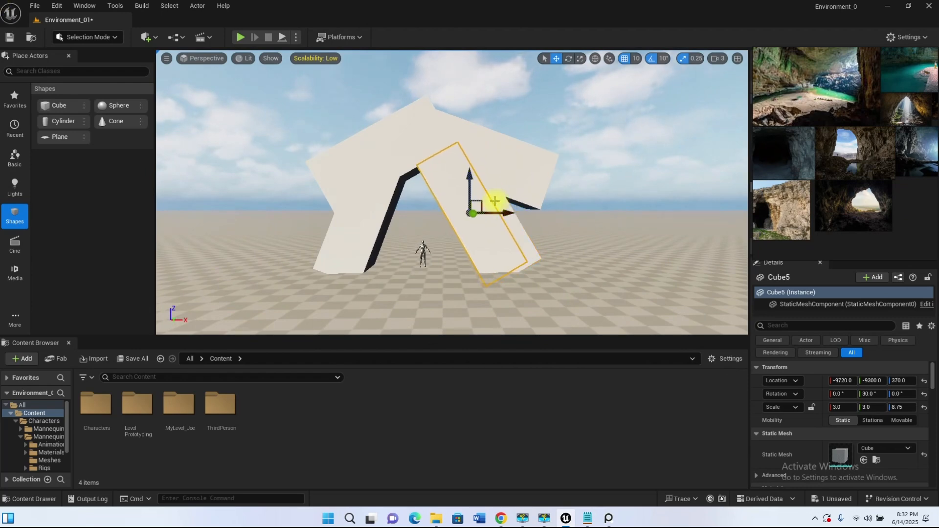
pyautogui.press('e')
pyautogui.moveTo(452, 170); pyautogui.dragTo(498, 169)
pyautogui.press('w')
pyautogui.moveTo(483, 201); pyautogui.dragTo(514, 223)
# Step: Duplicate the -20° pillar behind the entrance as a tunnel wall at X -10410, Y -8820, Z 390, with a Y scale of 7.0
pyautogui.keyDown('alt'); pyautogui.moveTo(458, 282); pyautogui.dragTo(383, 206); pyautogui.keyUp('alt')
pyautogui.click(383, 206)
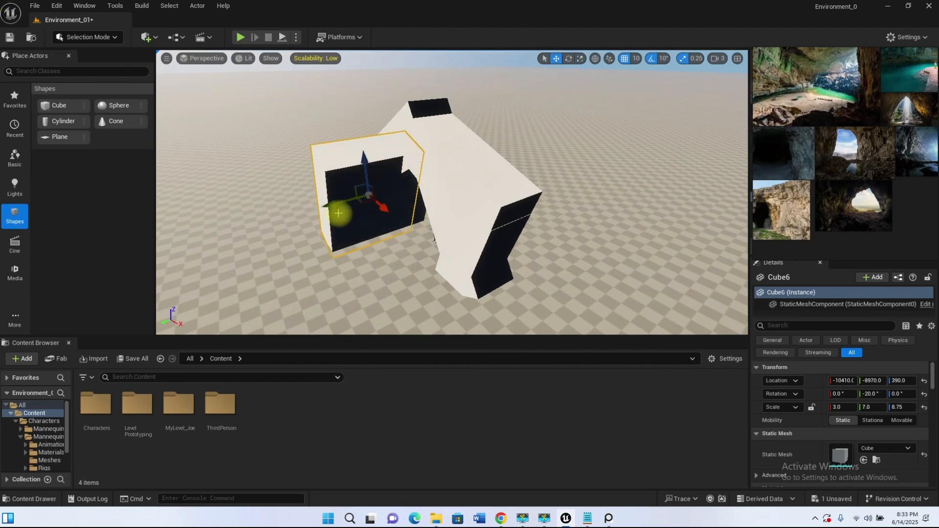
pyautogui.moveTo(304, 215); pyautogui.dragTo(313, 213)
pyautogui.keyDown('alt'); pyautogui.moveTo(360, 246); pyautogui.dragTo(474, 198); pyautogui.keyUp('alt')
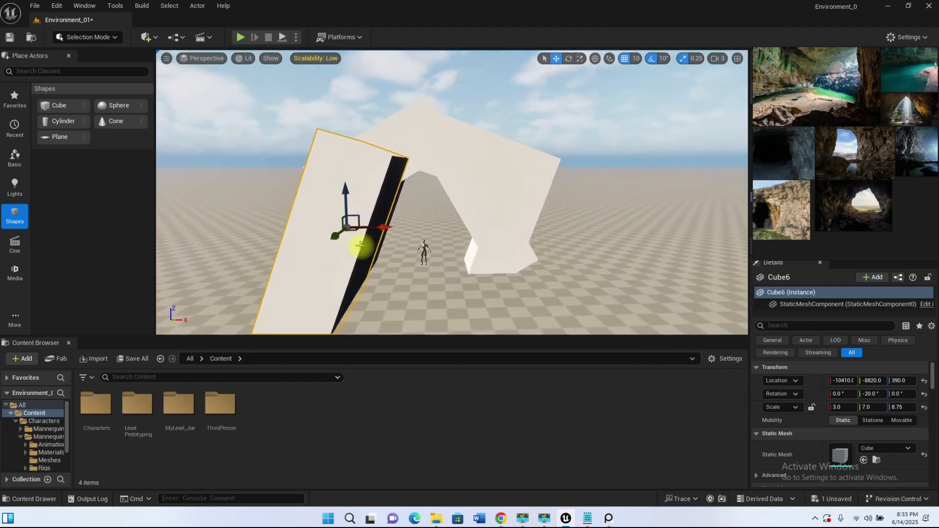
# Step: Duplicate the long tunnel wall to the opposite side of the passage and lean it inward
pyautogui.moveTo(378, 199); pyautogui.dragTo(400, 216)
pyautogui.moveTo(482, 326)
pyautogui.keyDown('alt'); pyautogui.mouseDown()
pyautogui.moveTo(513, 293)
pyautogui.moveTo(391, 318)
pyautogui.moveTo(489, 322)
pyautogui.mouseUp(); pyautogui.keyUp('alt')
pyautogui.scroll(-4, 467, 220)
pyautogui.keyDown('alt'); pyautogui.moveTo(456, 250); pyautogui.dragTo(545, 210); pyautogui.keyUp('alt')
pyautogui.press('w')
pyautogui.scroll(4, 525, 244)
pyautogui.scroll(-4, 538, 213)
pyautogui.moveTo(549, 210); pyautogui.dragTo(553, 210)
# Step: Duplicate a tunnel wall as a ceiling slab, rotated to 70° around Y and resting across both walls
pyautogui.keyDown('alt'); pyautogui.moveTo(554, 210); pyautogui.dragTo(468, 129); pyautogui.keyUp('alt')
pyautogui.press('e')
pyautogui.moveTo(428, 182); pyautogui.dragTo(401, 249)
pyautogui.press('w')
pyautogui.moveTo(501, 183); pyautogui.dragTo(473, 184)
pyautogui.keyDown('alt'); pyautogui.moveTo(474, 184); pyautogui.dragTo(543, 181); pyautogui.keyUp('alt')
# Step: Select both tunnel walls and the ceiling slab, and duplicate them together further back at Y -8160
pyautogui.click(454, 297)
pyautogui.keyDown('shift'); pyautogui.click(551, 251); pyautogui.keyUp('shift')
pyautogui.keyDown('shift'); pyautogui.click(514, 191); pyautogui.keyUp('shift')
pyautogui.keyDown('alt'); pyautogui.moveTo(460, 226); pyautogui.dragTo(469, 284); pyautogui.keyUp('alt')
pyautogui.keyDown('alt'); pyautogui.moveTo(547, 193); pyautogui.dragTo(682, 257); pyautogui.keyUp('alt')
pyautogui.keyDown('alt'); pyautogui.moveTo(636, 274); pyautogui.dragTo(432, 218); pyautogui.keyUp('alt')
pyautogui.scroll(8, 431, 217)
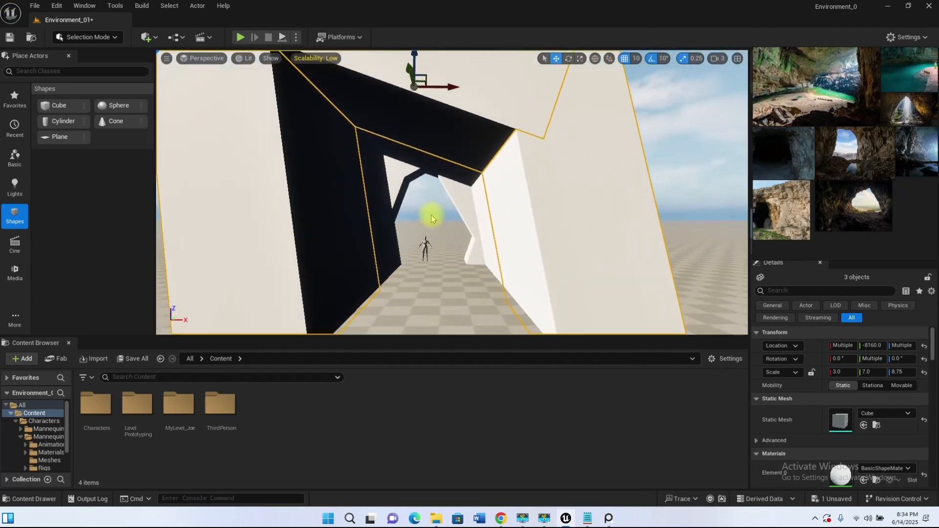
# Step: Examine the cave reference images in PureRef for the shape of the entrance and interior
pyautogui.scroll(-4, 865, 193)
pyautogui.moveTo(865, 119); pyautogui.dragTo(876, 145, button='middle')
pyautogui.scroll(7, 822, 169)
pyautogui.scroll(-5, 830, 138)
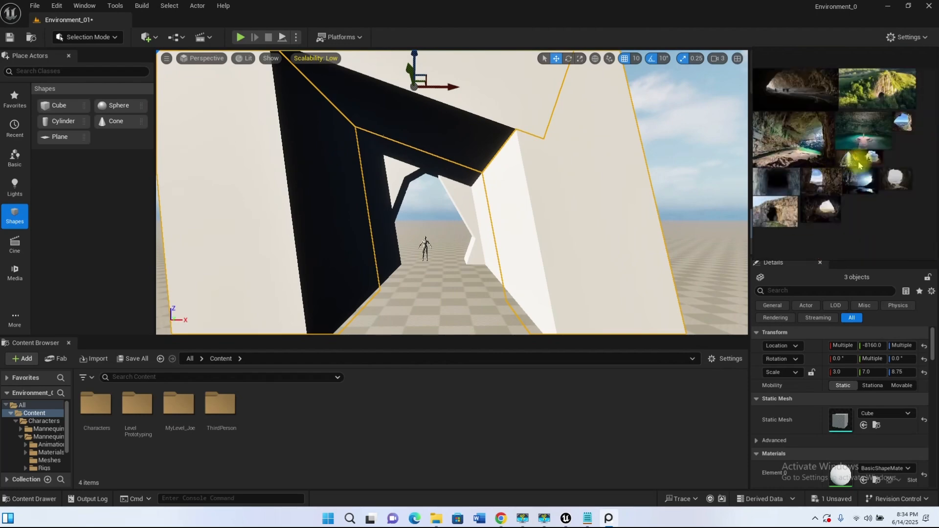
pyautogui.scroll(5, 831, 180)
pyautogui.moveTo(833, 170); pyautogui.dragTo(890, 182, button='middle')
pyautogui.scroll(-2, 878, 193)
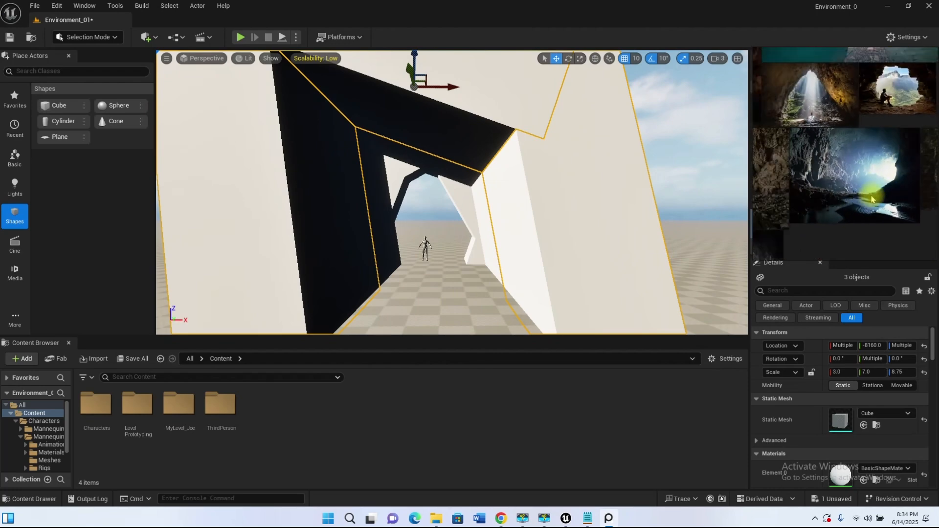
pyautogui.scroll(2, 839, 198)
pyautogui.scroll(-4, 918, 158)
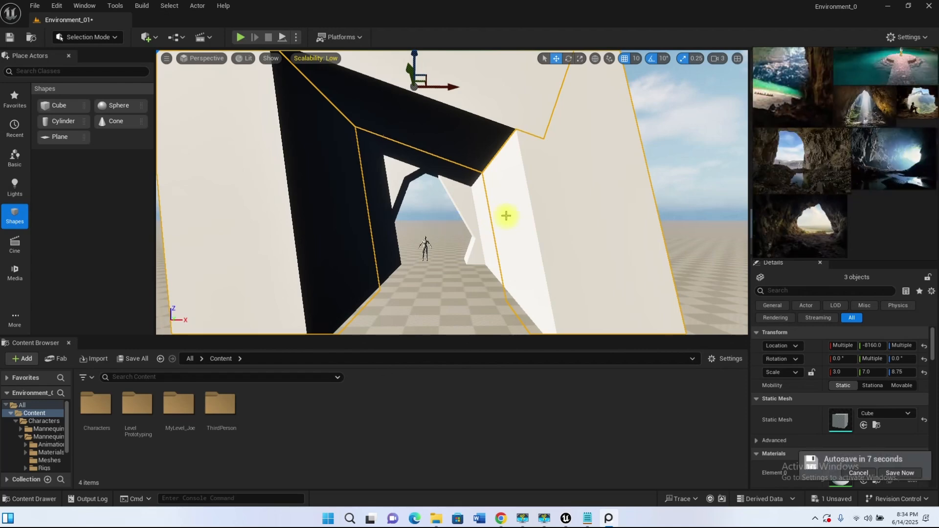
# Step: Rotate the three cubes of the rear tunnel section around Z to bend the passage, undoing the unwanted attempts
pyautogui.scroll(-8, 503, 214)
pyautogui.keyDown('alt'); pyautogui.moveTo(480, 183); pyautogui.dragTo(471, 236); pyautogui.keyUp('alt')
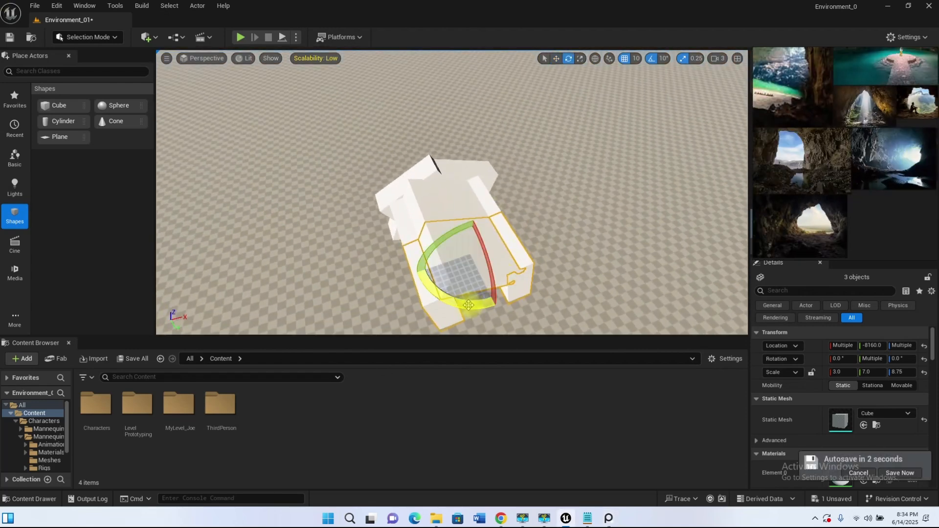
pyautogui.keyDown('alt'); pyautogui.moveTo(489, 293); pyautogui.dragTo(484, 302); pyautogui.keyUp('alt')
pyautogui.moveTo(412, 192); pyautogui.dragTo(424, 169)
pyautogui.hotkey('ctrl', 'z')
pyautogui.keyDown('alt'); pyautogui.moveTo(405, 245); pyautogui.dragTo(465, 294); pyautogui.keyUp('alt')
pyautogui.press('w')
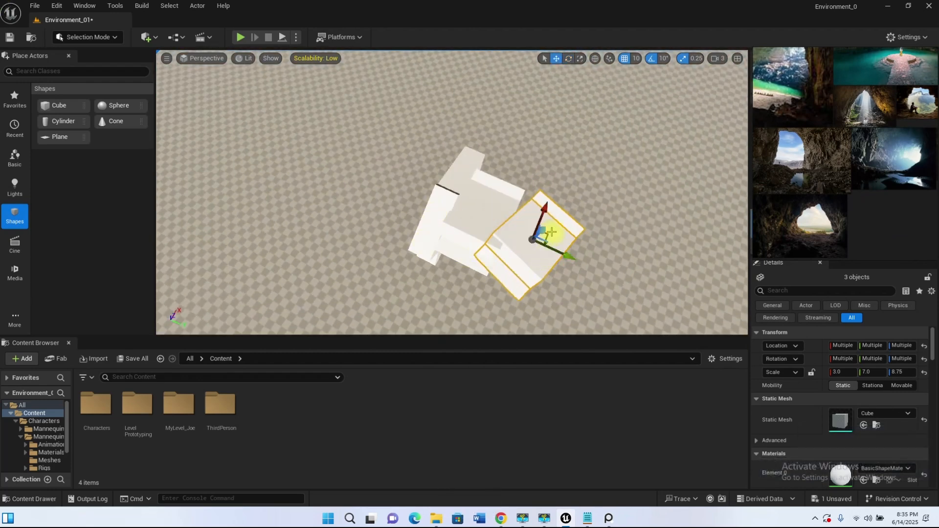
pyautogui.hotkey('ctrl', 'z')
# Step: Duplicate the bent tunnel section onto its rear end, stretch it to a Y scale of 11.75 and align it with the passage
pyautogui.keyDown('alt'); pyautogui.moveTo(583, 265); pyautogui.dragTo(449, 250); pyautogui.keyUp('alt')
pyautogui.scroll(8, 457, 222)
pyautogui.scroll(-8, 449, 249)
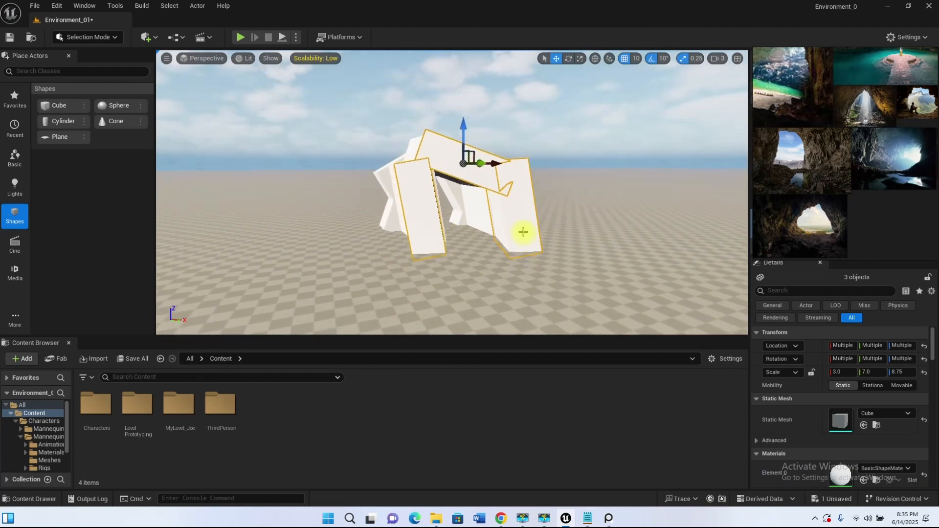
pyautogui.keyDown('alt'); pyautogui.moveTo(524, 230); pyautogui.dragTo(511, 254); pyautogui.keyUp('alt')
pyautogui.moveTo(544, 318); pyautogui.dragTo(540, 314)
pyautogui.scroll(-3, 524, 149)
pyautogui.press('e')
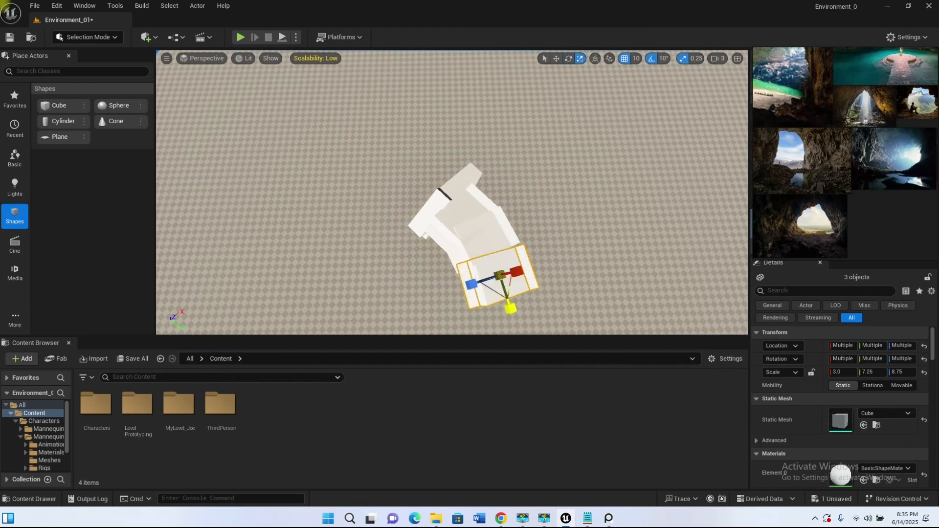
pyautogui.keyDown('alt'); pyautogui.moveTo(498, 220); pyautogui.dragTo(553, 206); pyautogui.keyUp('alt')
pyautogui.press('w')
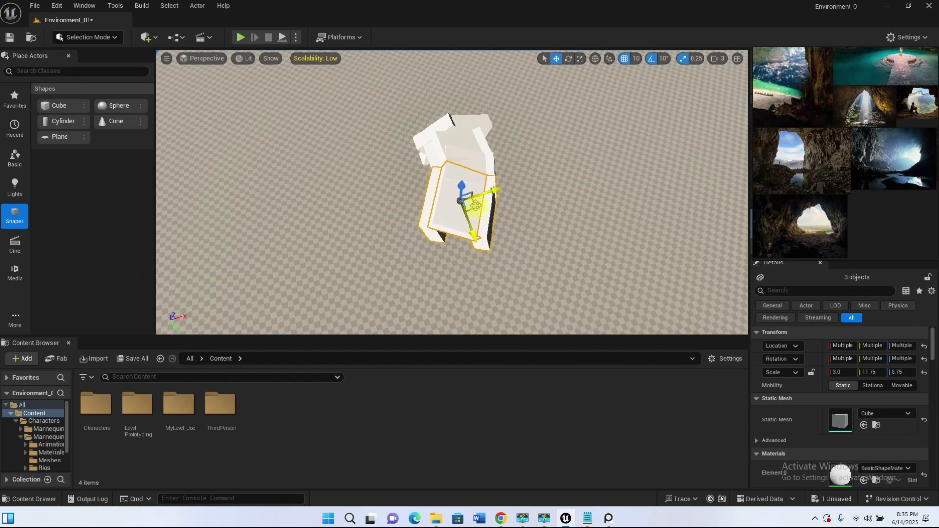
pyautogui.keyDown('alt'); pyautogui.moveTo(459, 289); pyautogui.dragTo(459, 210); pyautogui.keyUp('alt')
pyautogui.press('w')
pyautogui.moveTo(459, 289); pyautogui.dragTo(481, 284, button='right')
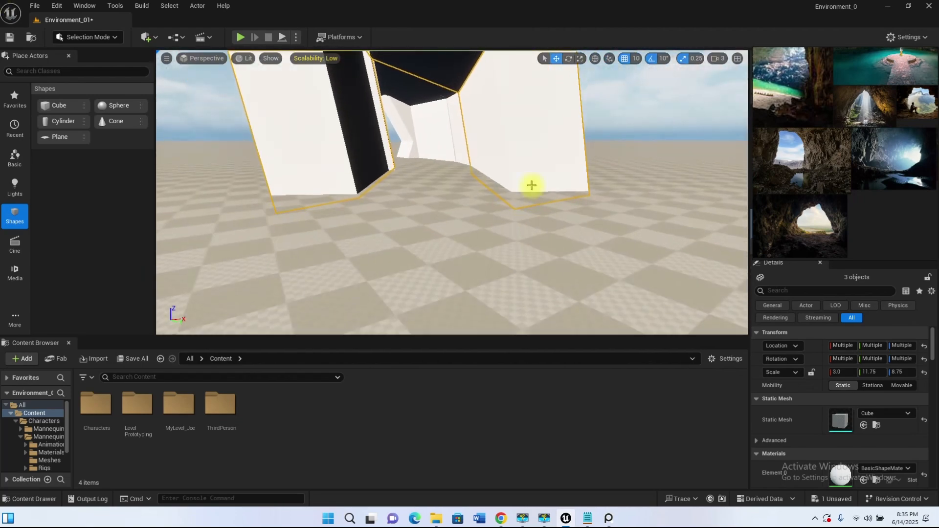
# Step: Duplicate one wall of the last tunnel section to about X -11595, Y -7215, Z 390, and rotate it outward to widen the passage
pyautogui.moveTo(527, 190); pyautogui.dragTo(518, 195, button='right')
pyautogui.press('f')
pyautogui.keyDown('alt'); pyautogui.moveTo(442, 117); pyautogui.dragTo(462, 183); pyautogui.keyUp('alt')
pyautogui.click(442, 227)
pyautogui.keyDown('alt'); pyautogui.moveTo(498, 248); pyautogui.dragTo(421, 210); pyautogui.keyUp('alt')
pyautogui.moveTo(360, 269); pyautogui.dragTo(383, 285)
pyautogui.keyDown('alt'); pyautogui.moveTo(479, 288); pyautogui.dragTo(521, 243); pyautogui.keyUp('alt')
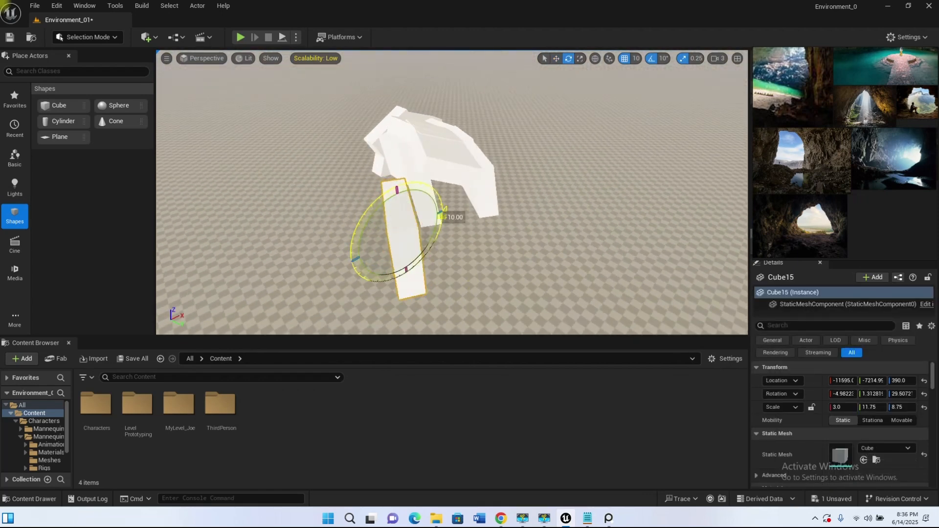
# Step: Duplicate the single wall to the opposite side of the opening at about X -10485, Y -6525, Z 390
pyautogui.keyDown('alt'); pyautogui.moveTo(455, 224); pyautogui.dragTo(379, 247); pyautogui.keyUp('alt')
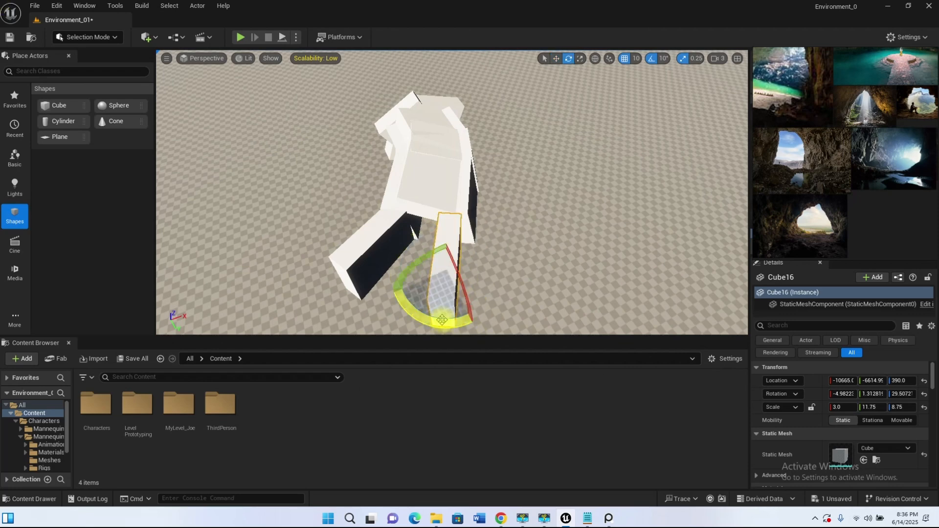
pyautogui.moveTo(472, 273); pyautogui.dragTo(488, 276)
pyautogui.keyDown('alt'); pyautogui.moveTo(488, 277); pyautogui.dragTo(463, 283); pyautogui.keyUp('alt')
pyautogui.scroll(5, 538, 198)
pyautogui.scroll(-5, 463, 283)
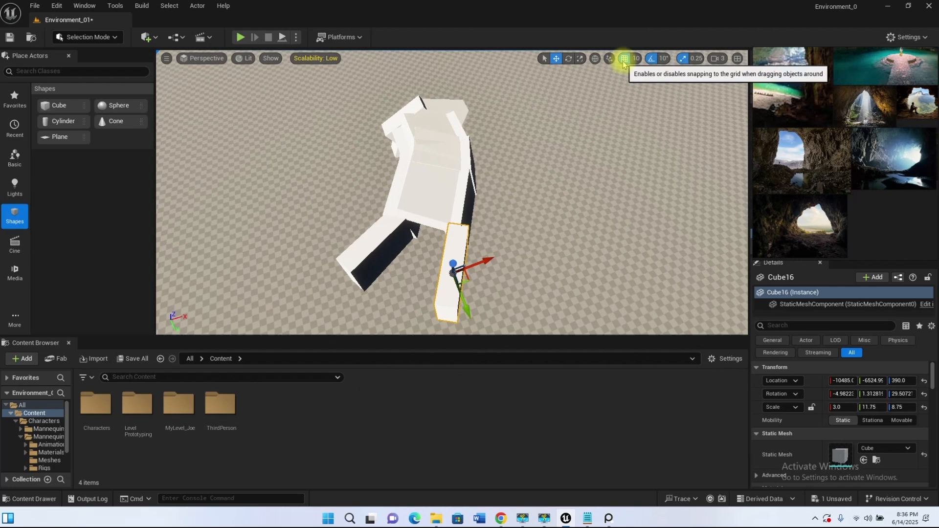
# Step: Turn off rotation snapping and rotate the opposite wall to about 30° around Z
pyautogui.keyDown('alt'); pyautogui.moveTo(389, 294); pyautogui.dragTo(421, 247); pyautogui.keyUp('alt')
pyautogui.scroll(4, 421, 248)
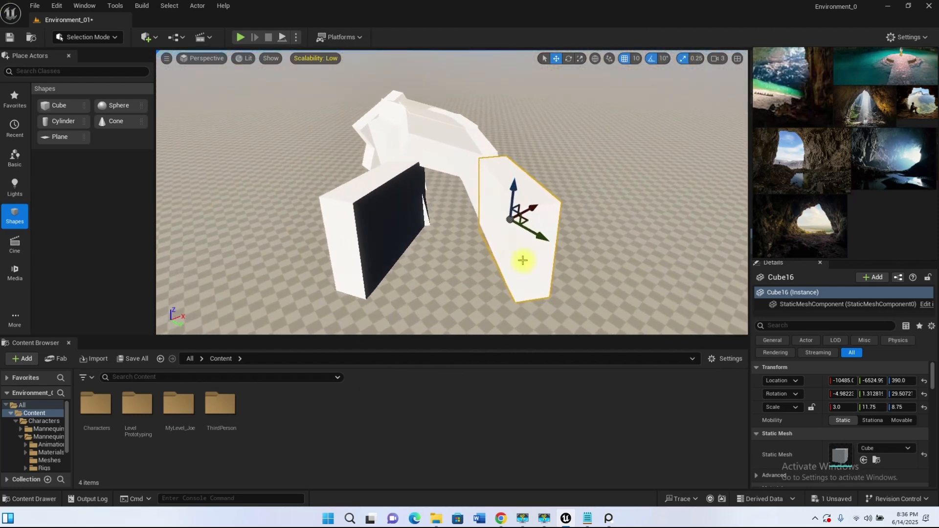
pyautogui.keyDown('alt'); pyautogui.moveTo(522, 259); pyautogui.dragTo(452, 298); pyautogui.keyUp('alt')
pyautogui.press('e')
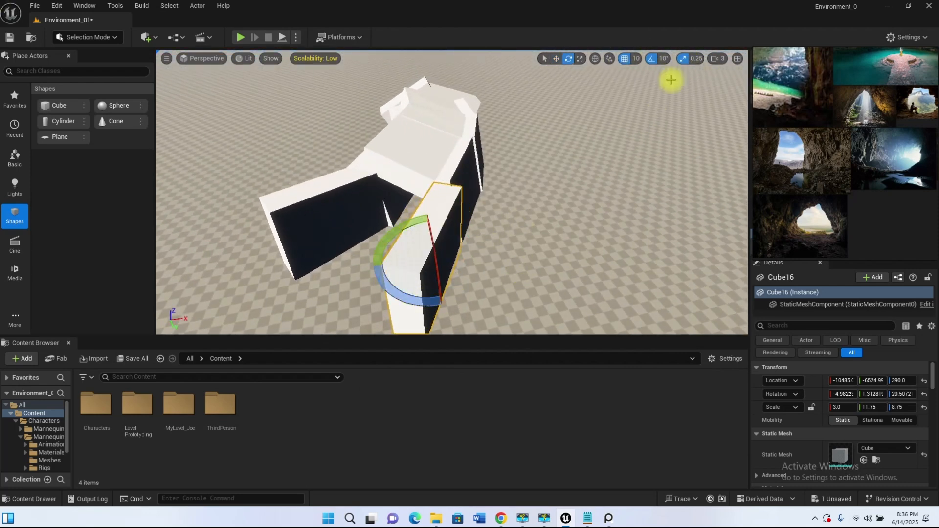
pyautogui.moveTo(435, 284); pyautogui.dragTo(404, 134)
pyautogui.press('w')
# Step: Duplicate that wall onto its far end at about X -10755, Y -5395, rotated to about 4° around Z
pyautogui.keyDown('alt'); pyautogui.moveTo(398, 171); pyautogui.dragTo(528, 156); pyautogui.keyUp('alt')
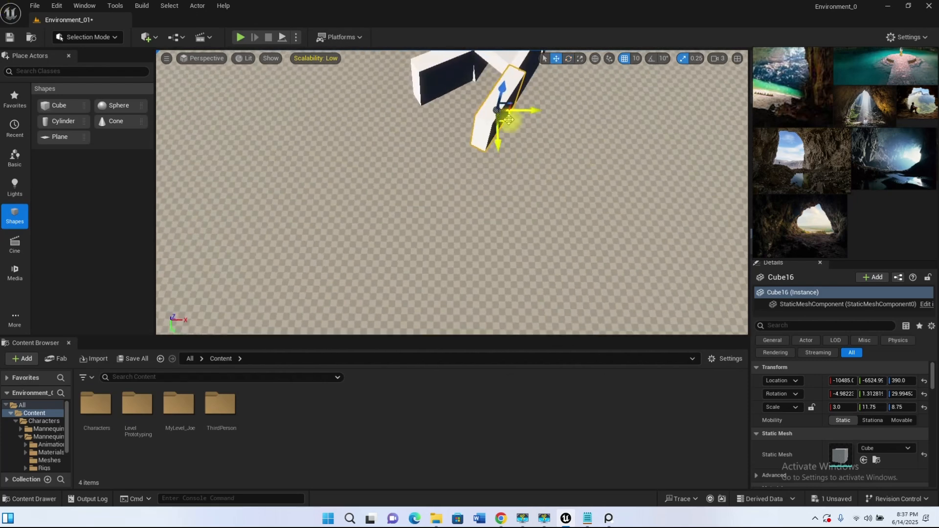
pyautogui.moveTo(470, 210); pyautogui.dragTo(442, 190)
pyautogui.press('w')
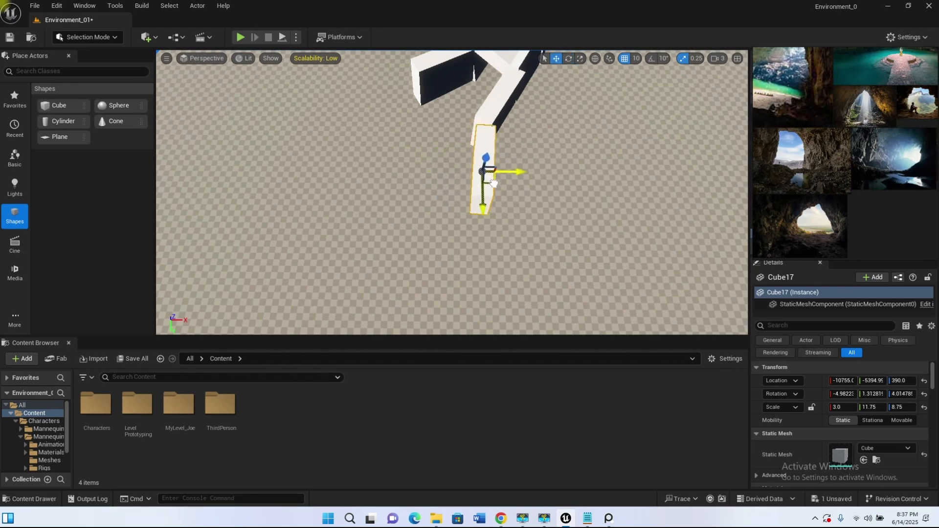
# Step: Duplicate the outward-turned wall onto its far end at about X -12385, Y -6895, rotated to about 76.5° around Z
pyautogui.click(443, 91)
pyautogui.keyDown('alt'); pyautogui.moveTo(348, 192); pyautogui.dragTo(469, 203); pyautogui.keyUp('alt')
pyautogui.keyDown('alt'); pyautogui.moveTo(460, 137); pyautogui.dragTo(470, 207); pyautogui.keyUp('alt')
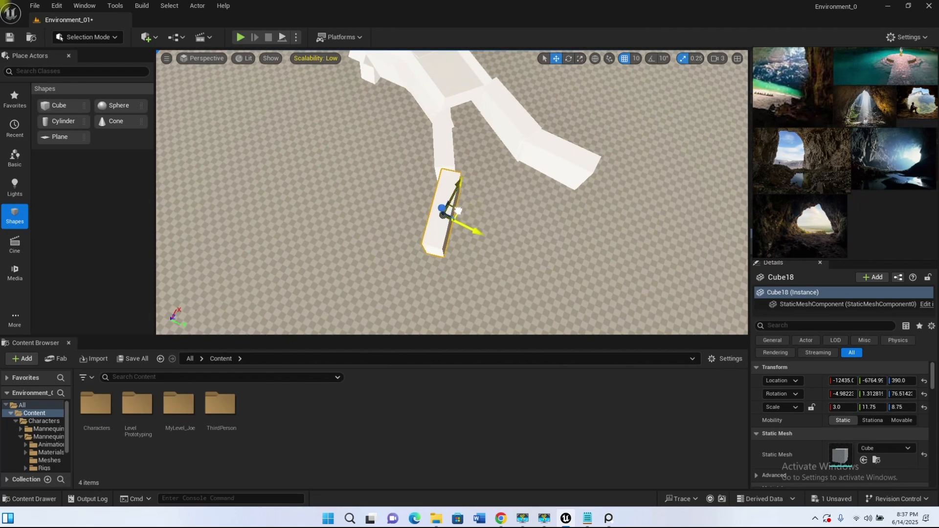
pyautogui.keyDown('alt'); pyautogui.moveTo(453, 204); pyautogui.dragTo(435, 118); pyautogui.keyUp('alt')
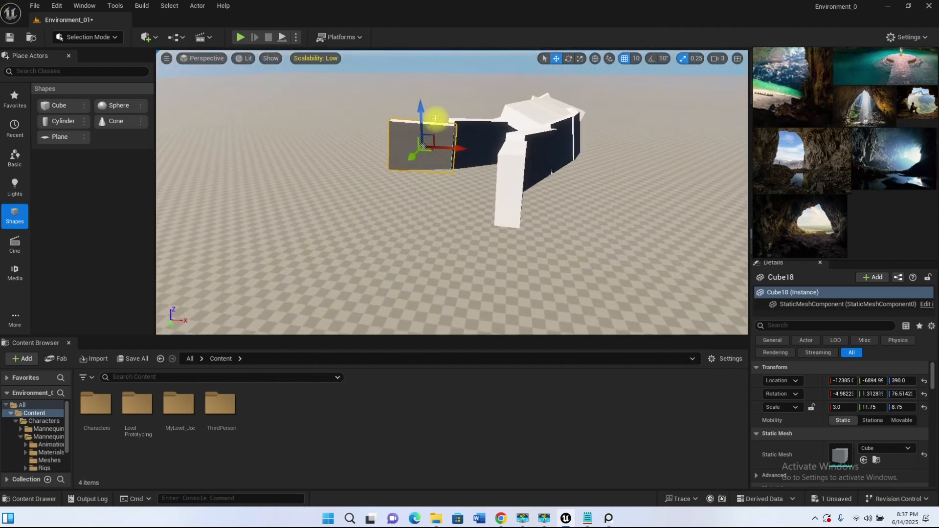
# Step: Heighten the two newest chamber walls to Z scales of 15.0 and 13.5, and raise them to sit on the ground
pyautogui.click(506, 208)
pyautogui.keyDown('alt'); pyautogui.moveTo(506, 208); pyautogui.dragTo(532, 67); pyautogui.keyUp('alt')
pyautogui.keyDown('alt'); pyautogui.moveTo(432, 161); pyautogui.dragTo(411, 93); pyautogui.keyUp('alt')
pyautogui.click(415, 131)
pyautogui.click(515, 158)
pyautogui.keyDown('alt'); pyautogui.moveTo(514, 157); pyautogui.dragTo(582, 152); pyautogui.keyUp('alt')
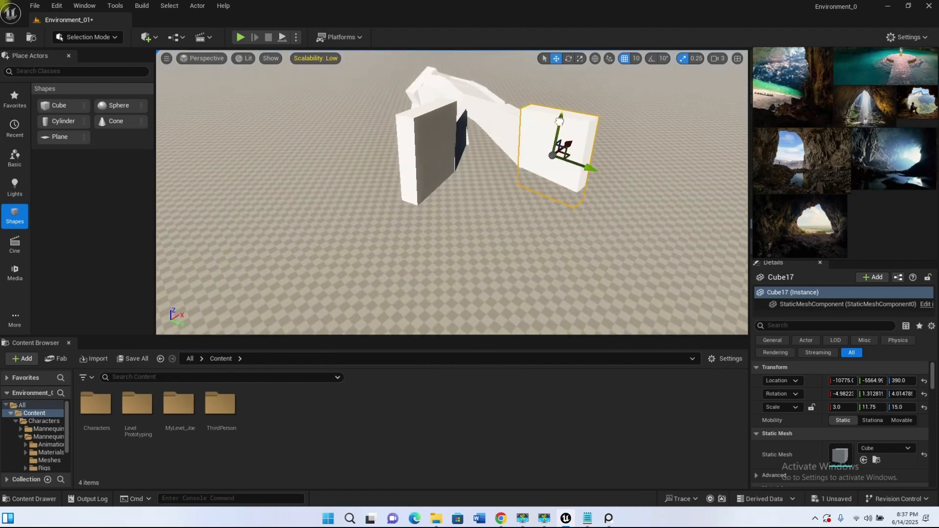
pyautogui.keyDown('alt'); pyautogui.moveTo(477, 149); pyautogui.dragTo(697, 184); pyautogui.keyUp('alt')
# Step: Duplicate the 13.5-scale wall twice along the chamber's curve, rotating the copies to about 32° and -12° around Z
pyautogui.click(416, 190)
pyautogui.keyDown('alt'); pyautogui.moveTo(445, 180); pyautogui.dragTo(421, 247); pyautogui.keyUp('alt')
pyautogui.press('e')
pyautogui.moveTo(415, 291); pyautogui.dragTo(452, 288)
pyautogui.press('w')
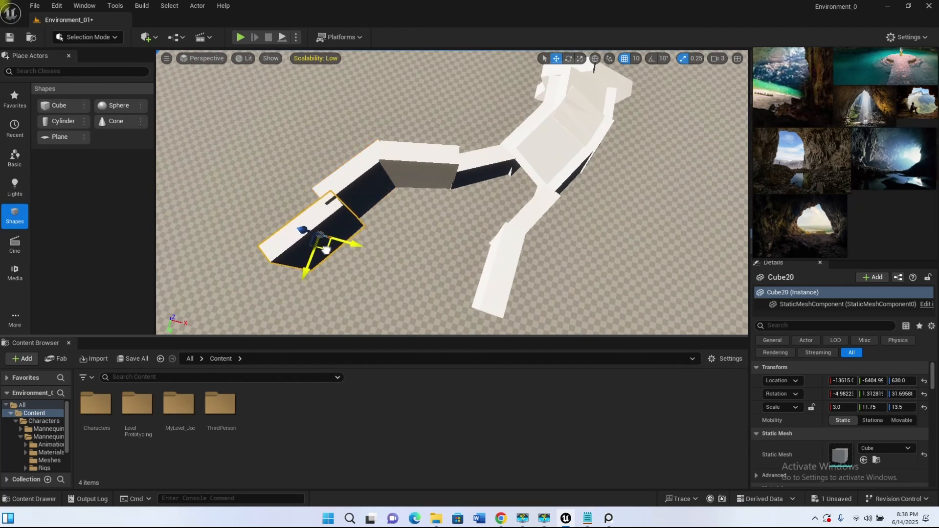
pyautogui.keyDown('alt'); pyautogui.moveTo(345, 282); pyautogui.dragTo(359, 222); pyautogui.keyUp('alt')
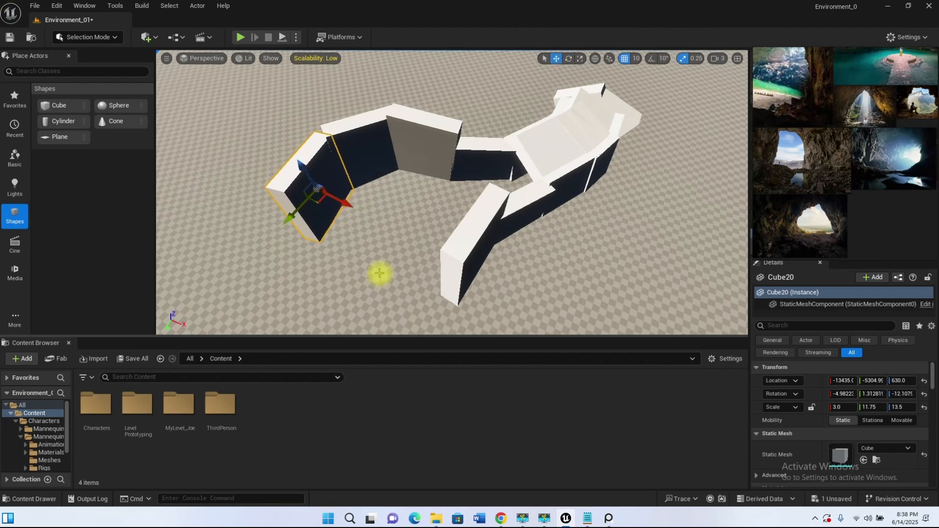
pyautogui.keyDown('alt'); pyautogui.moveTo(365, 279); pyautogui.dragTo(445, 323); pyautogui.keyUp('alt')
# Step: Duplicate the 15.0-scale wall onto its far end and rotate the copy to about 53° around Z toward the chamber's back
pyautogui.keyDown('alt'); pyautogui.moveTo(606, 257); pyautogui.dragTo(533, 218); pyautogui.keyUp('alt')
pyautogui.keyDown('alt'); pyautogui.moveTo(508, 256); pyautogui.dragTo(471, 328); pyautogui.keyUp('alt')
pyautogui.press('e')
pyautogui.scroll(-2, 443, 212)
pyautogui.press('f')
pyautogui.moveTo(489, 248); pyautogui.dragTo(486, 245)
pyautogui.press('w')
pyautogui.moveTo(435, 183); pyautogui.dragTo(433, 184)
pyautogui.keyDown('alt'); pyautogui.moveTo(476, 188); pyautogui.dragTo(656, 147); pyautogui.keyUp('alt')
pyautogui.moveTo(470, 79); pyautogui.dragTo(471, 76)
# Step: Close the chamber's back with another wall copy at about X -12465, Y -4635, Z 720, rotated to about 114° around Z with Y scale 19.5
pyautogui.keyDown('alt'); pyautogui.moveTo(583, 140); pyautogui.dragTo(709, 195); pyautogui.keyUp('alt')
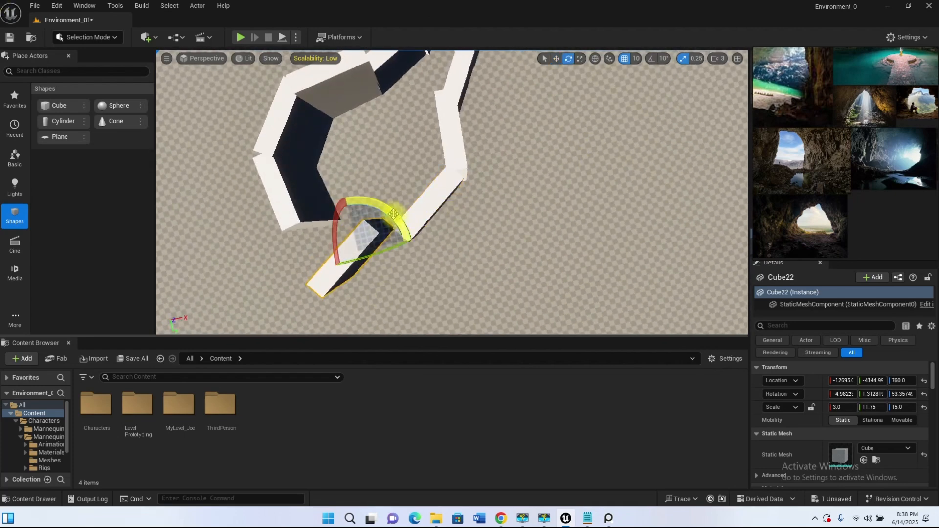
pyautogui.keyDown('alt'); pyautogui.moveTo(434, 163); pyautogui.dragTo(592, 202); pyautogui.keyUp('alt')
pyautogui.press('f')
pyautogui.keyDown('alt'); pyautogui.moveTo(477, 197); pyautogui.dragTo(680, 212); pyautogui.keyUp('alt')
pyautogui.moveTo(465, 169); pyautogui.dragTo(496, 185)
pyautogui.keyDown('alt'); pyautogui.moveTo(496, 185); pyautogui.dragTo(490, 226); pyautogui.keyUp('alt')
pyautogui.press('e')
pyautogui.scroll(-2, 490, 226)
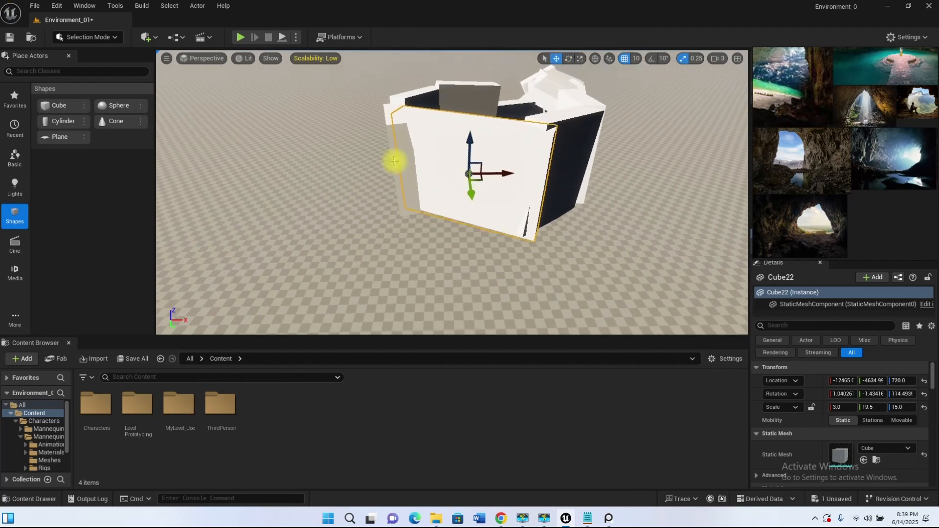
# Step: Duplicate the last tunnel ceiling slab toward the chamber at X -10770, Y -6730, Z 910
pyautogui.keyDown('alt'); pyautogui.moveTo(385, 212); pyautogui.dragTo(559, 163); pyautogui.keyUp('alt')
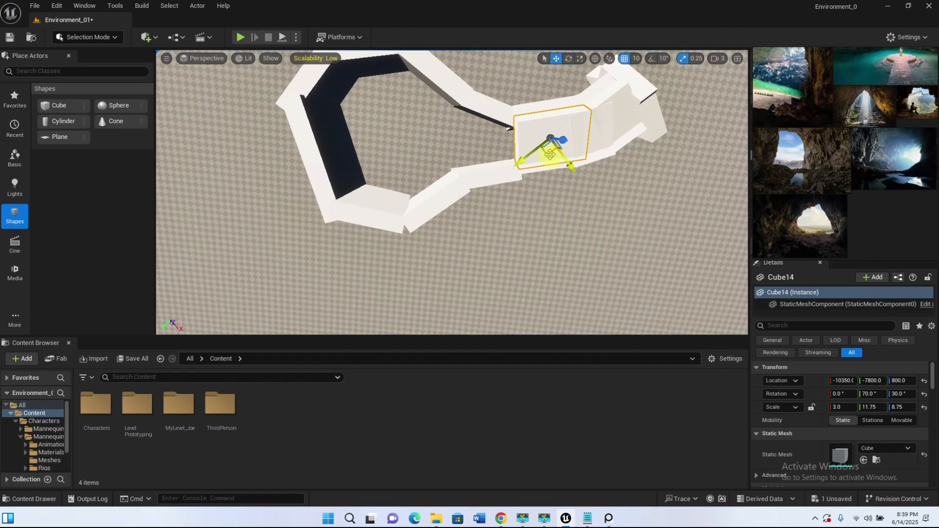
pyautogui.moveTo(478, 177); pyautogui.dragTo(488, 176)
pyautogui.keyDown('alt'); pyautogui.moveTo(387, 172); pyautogui.dragTo(577, 122); pyautogui.keyUp('alt')
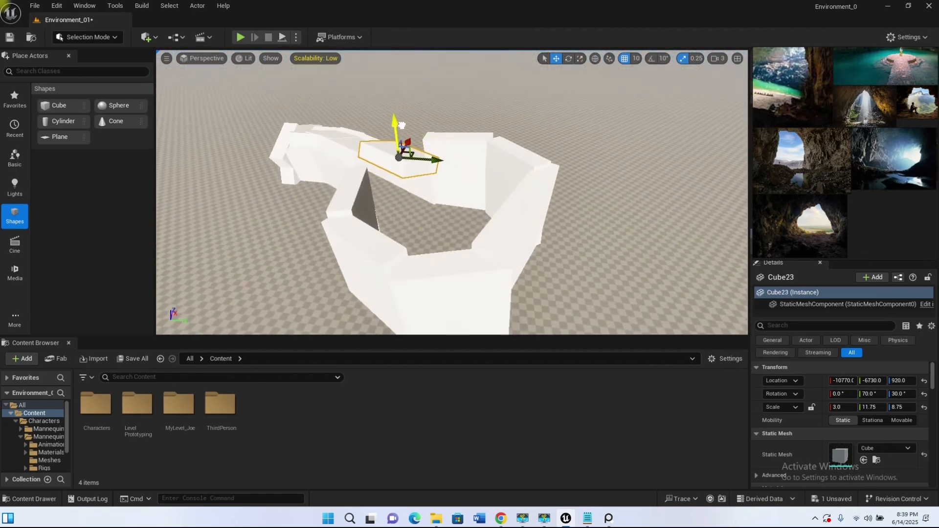
pyautogui.scroll(4, 417, 175)
pyautogui.keyDown('alt'); pyautogui.moveTo(439, 155); pyautogui.dragTo(548, 230); pyautogui.keyUp('alt')
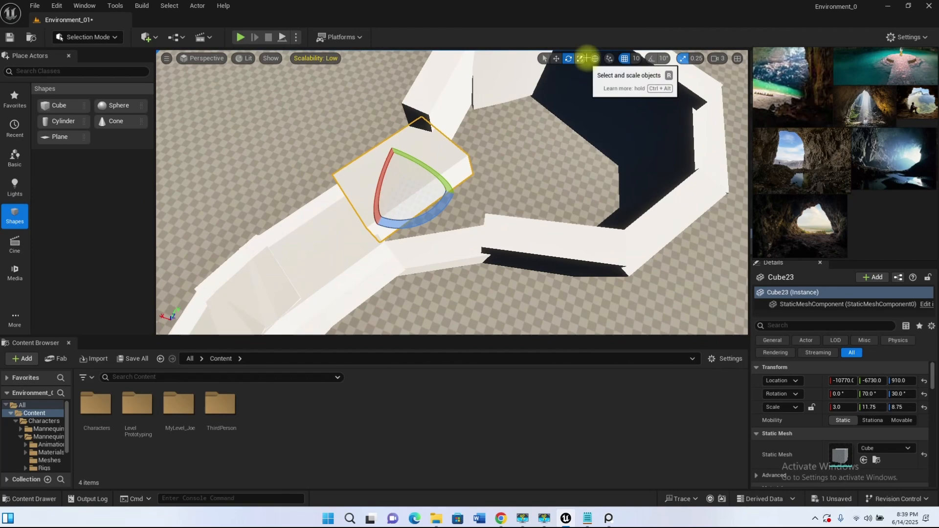
# Step: Tilt the ceiling slab at the chamber mouth and duplicate it above the opening at about X -11129, Y -7061, Z 1704
pyautogui.click(595, 58)
pyautogui.keyDown('alt'); pyautogui.moveTo(410, 169); pyautogui.dragTo(471, 139); pyautogui.keyUp('alt')
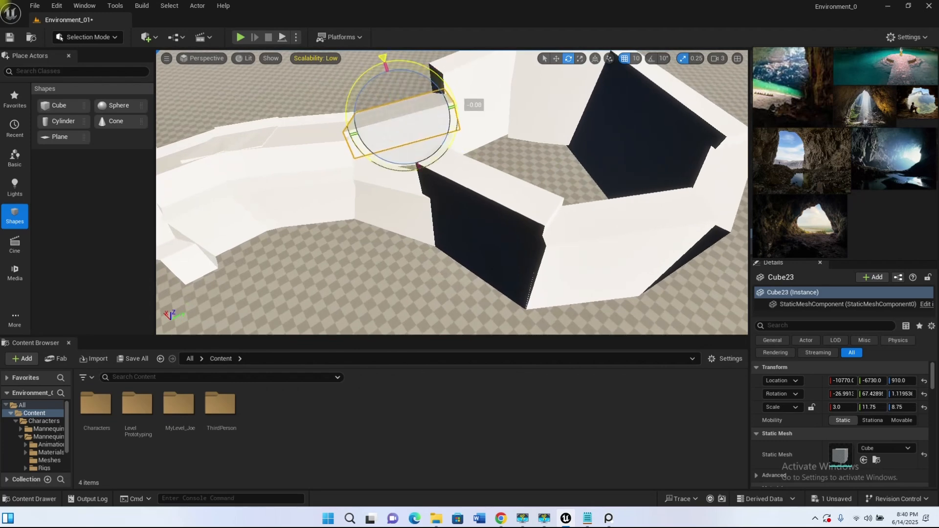
pyautogui.keyDown('alt'); pyautogui.moveTo(387, 74); pyautogui.dragTo(518, 170); pyautogui.keyUp('alt')
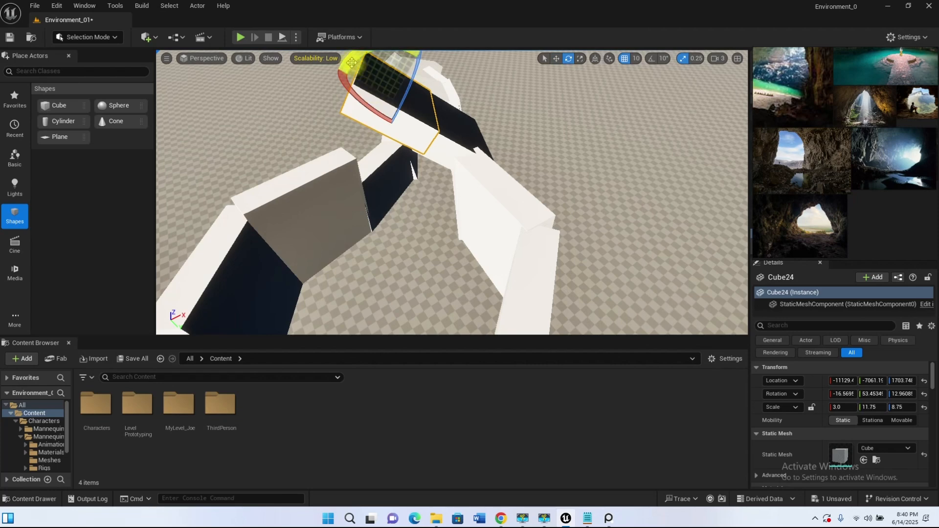
# Step: Duplicate the slab over the chamber at about X -12195, Y -6401, Z 1441 with Z scale 13.5
pyautogui.keyDown('alt'); pyautogui.moveTo(375, 119); pyautogui.dragTo(474, 80); pyautogui.keyUp('alt')
pyautogui.keyDown('alt'); pyautogui.moveTo(489, 112); pyautogui.dragTo(538, 171); pyautogui.keyUp('alt')
pyautogui.keyDown('alt'); pyautogui.moveTo(367, 228); pyautogui.dragTo(425, 151); pyautogui.keyUp('alt')
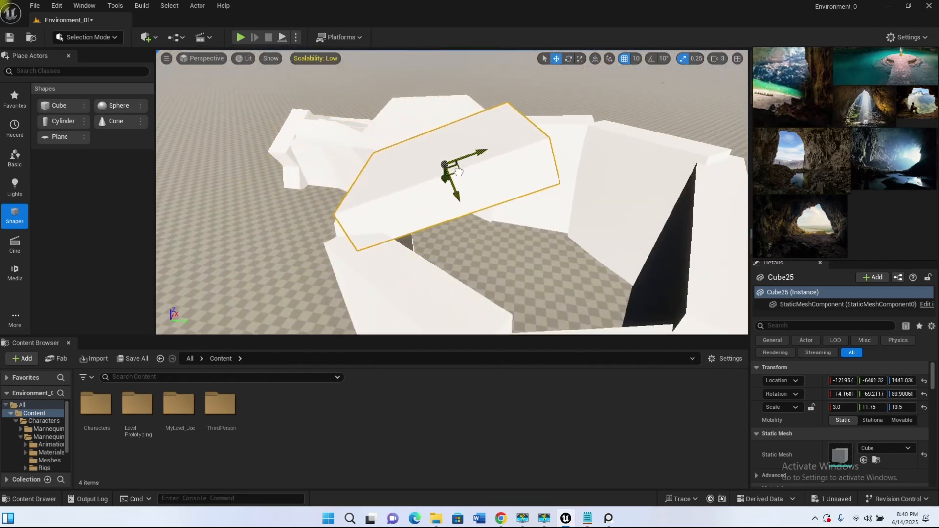
# Step: Widen the chamber roof slab to Y scale 15.5 and turn it to about -27° around X at X -12202, Y -6474, Z 1552
pyautogui.keyDown('alt'); pyautogui.moveTo(425, 149); pyautogui.dragTo(386, 170); pyautogui.keyUp('alt')
pyautogui.scroll(-5, 386, 171)
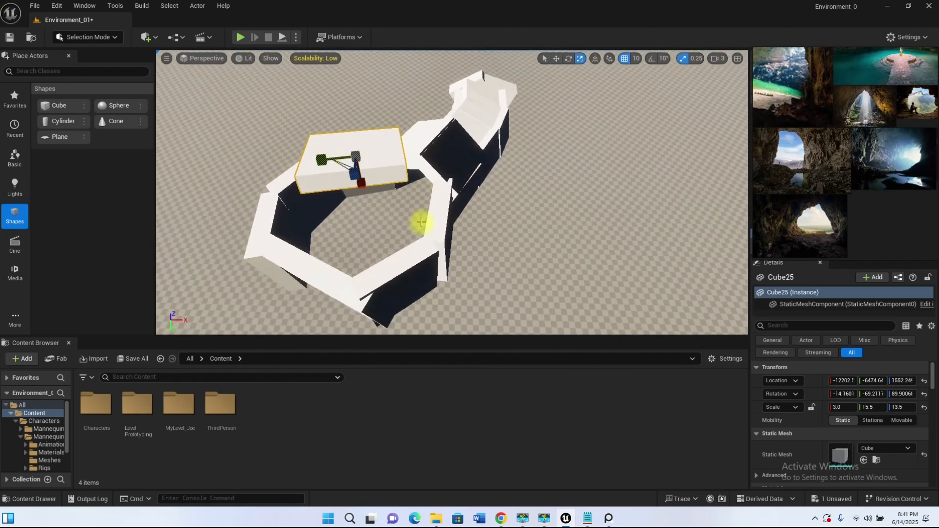
pyautogui.press('w')
pyautogui.keyDown('alt'); pyautogui.moveTo(386, 177); pyautogui.dragTo(430, 122); pyautogui.keyUp('alt')
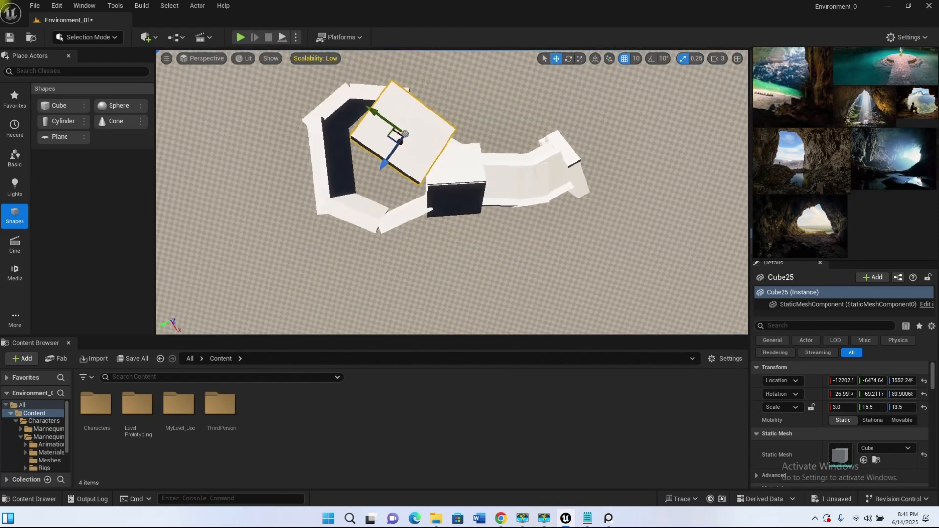
# Step: In the Top view, duplicate the widened roof slab across the chamber to about X -12794, Y -5750, Z 1826
pyautogui.click(195, 59)
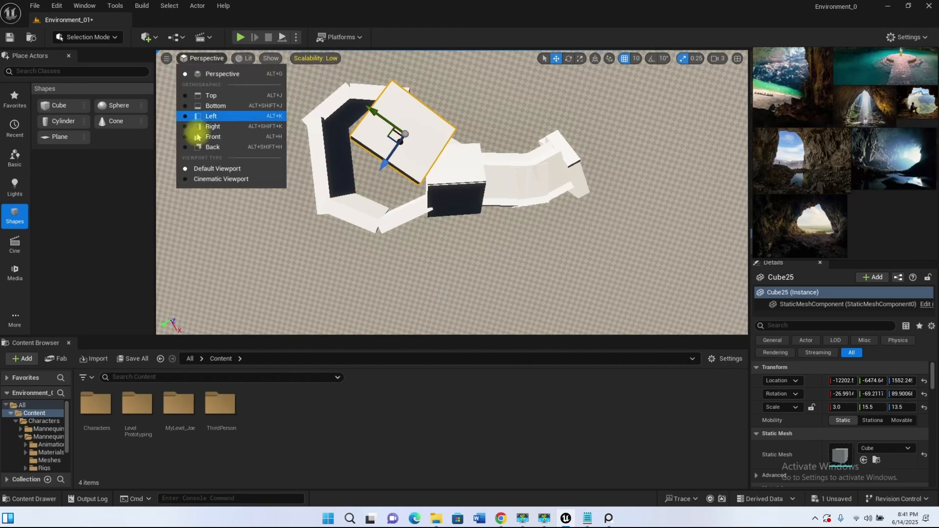
pyautogui.click(220, 94)
pyautogui.scroll(-10, 419, 191)
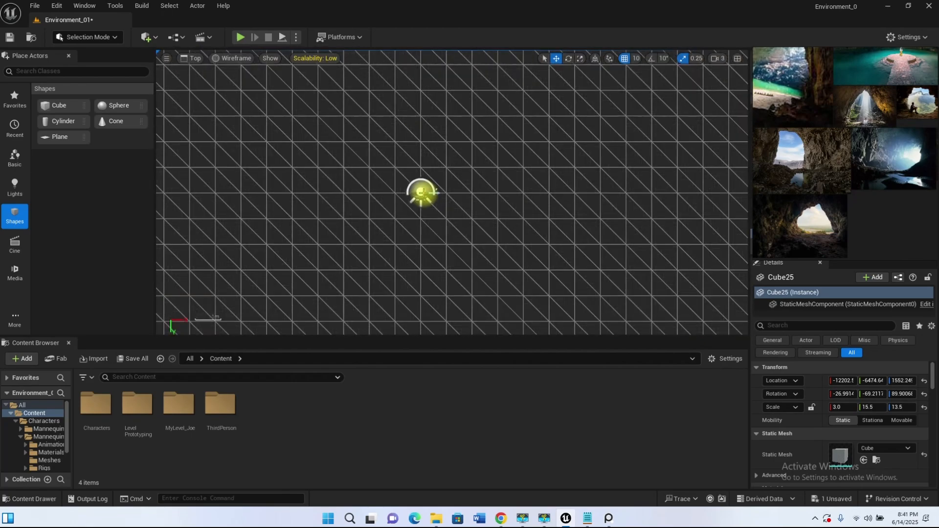
pyautogui.scroll(10, 316, 123)
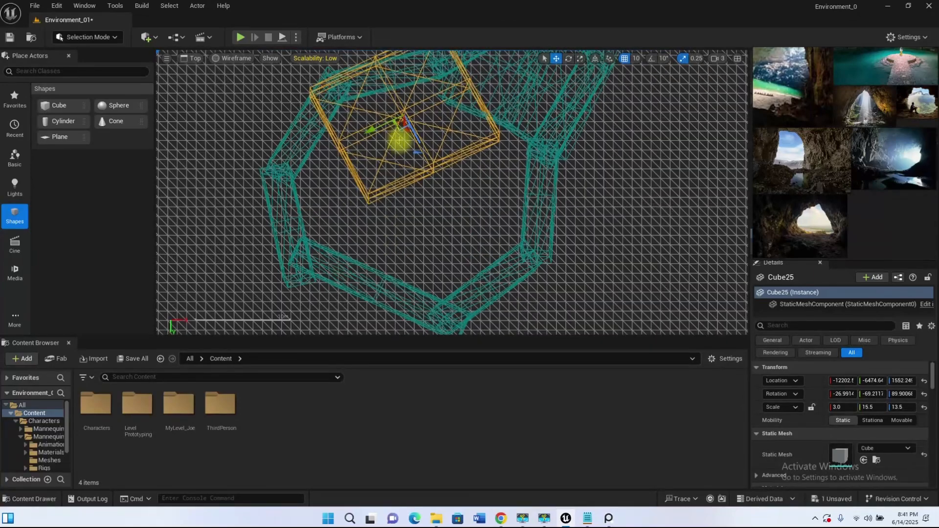
pyautogui.keyDown('alt'); pyautogui.moveTo(400, 126); pyautogui.dragTo(335, 205); pyautogui.keyUp('alt')
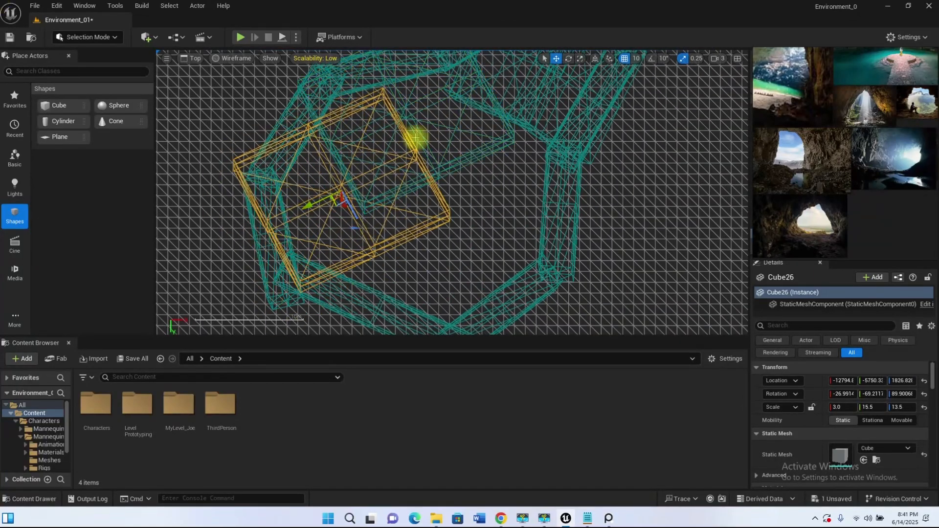
# Step: Duplicate the roof slab over the chamber's back at about X -11649, Y -5046, Z 2095, rotated to about -72° around X
pyautogui.moveTo(376, 157); pyautogui.dragTo(404, 255)
pyautogui.moveTo(405, 256); pyautogui.dragTo(462, 226, button='right')
pyautogui.press('w')
pyautogui.moveTo(363, 158); pyautogui.dragTo(480, 234)
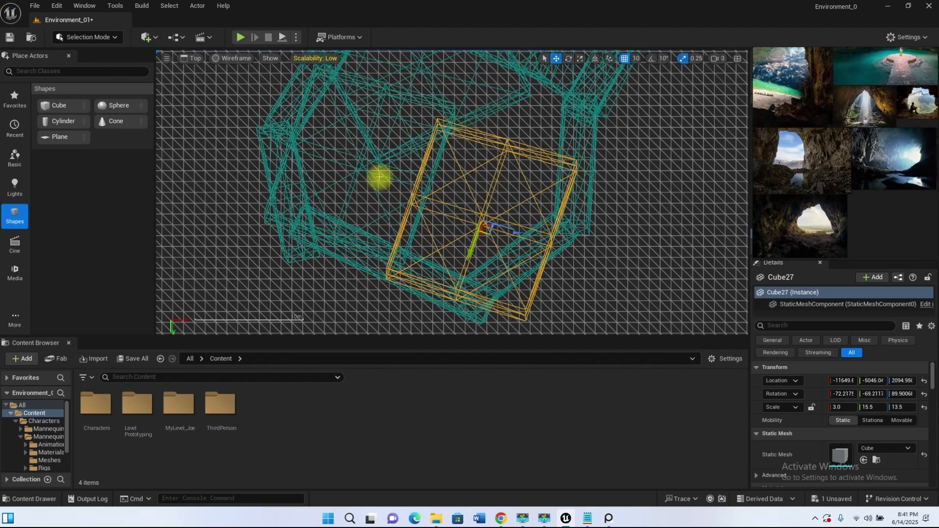
# Step: Duplicate the back roof slab toward the tunnel side at about X -10857, Y -6101, Z 1695, rotated to about -45° around X
pyautogui.moveTo(522, 256); pyautogui.dragTo(556, 122)
pyautogui.press('f')
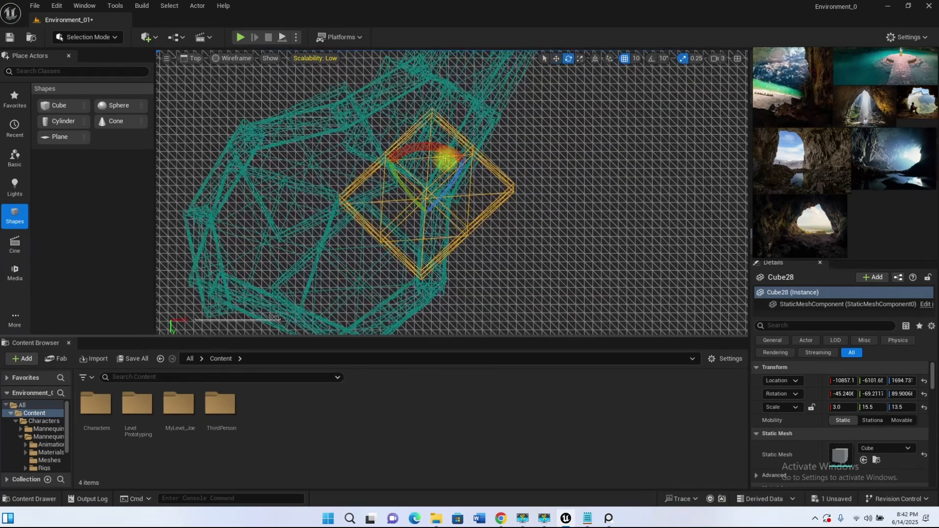
pyautogui.moveTo(472, 216); pyautogui.dragTo(556, 178)
# Step: Return to the Perspective view and tilt the second roof slab to about 98°, -73°, -53°, placing it at X -12710, Y -5650, Z 1562
pyautogui.click(195, 58)
pyautogui.click(244, 76)
pyautogui.click(569, 184)
pyautogui.keyDown('alt'); pyautogui.moveTo(498, 271); pyautogui.dragTo(523, 210); pyautogui.keyUp('alt')
pyautogui.press('w')
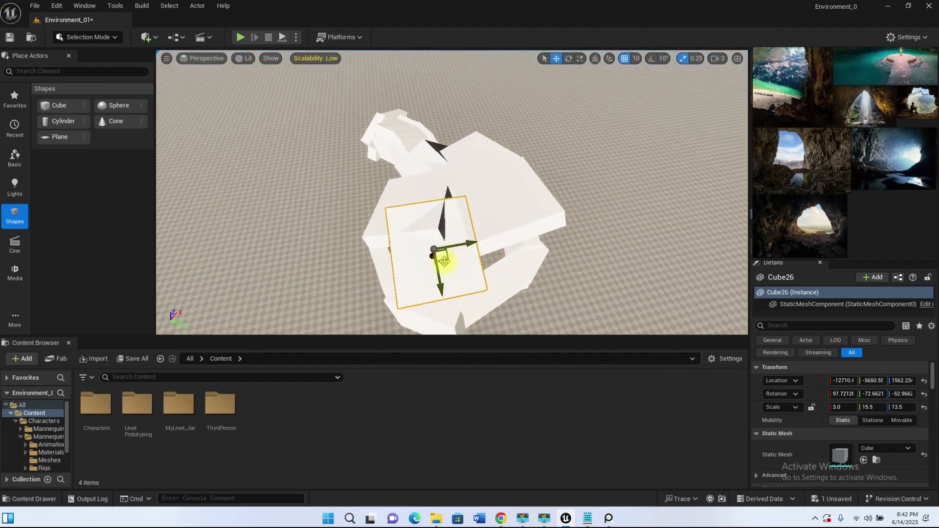
# Step: Tilt the roof slab over the chamber's back to about 91°, -64°, -56°
pyautogui.keyDown('alt'); pyautogui.moveTo(503, 274); pyautogui.dragTo(502, 228); pyautogui.keyUp('alt')
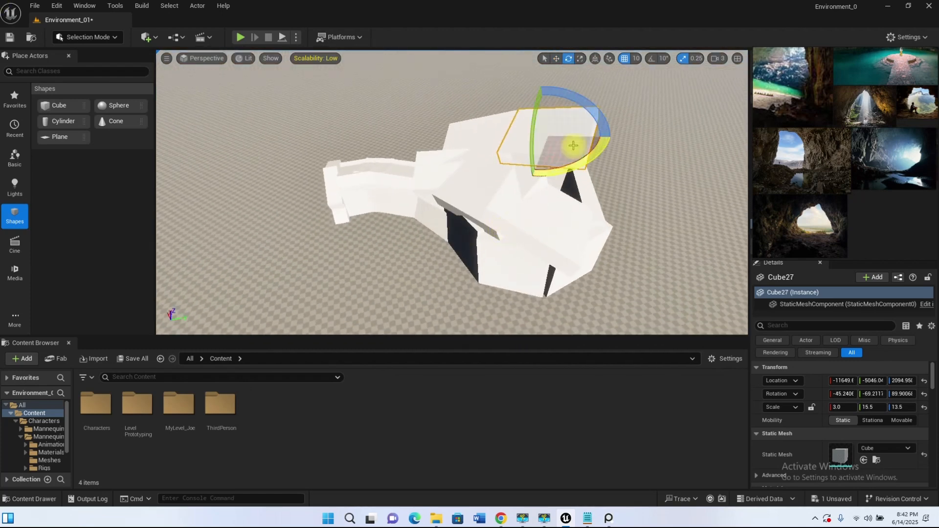
pyautogui.moveTo(521, 165); pyautogui.dragTo(518, 162)
pyautogui.keyDown('alt'); pyautogui.moveTo(540, 171); pyautogui.dragTo(489, 98); pyautogui.keyUp('alt')
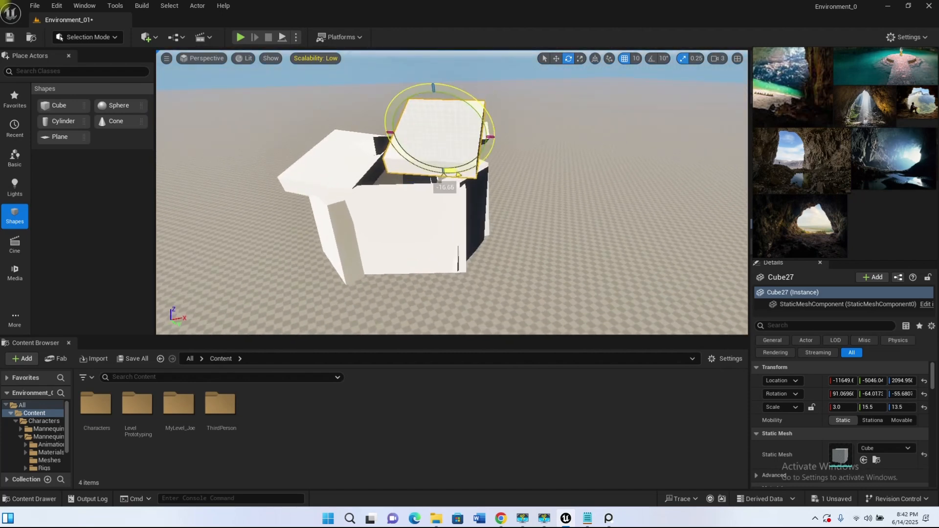
# Step: Duplicate the tilted back roof slab and place the copy at about X -11180, Y -5713, Z 1836
pyautogui.keyDown('alt'); pyautogui.moveTo(445, 187); pyautogui.dragTo(359, 206); pyautogui.keyUp('alt')
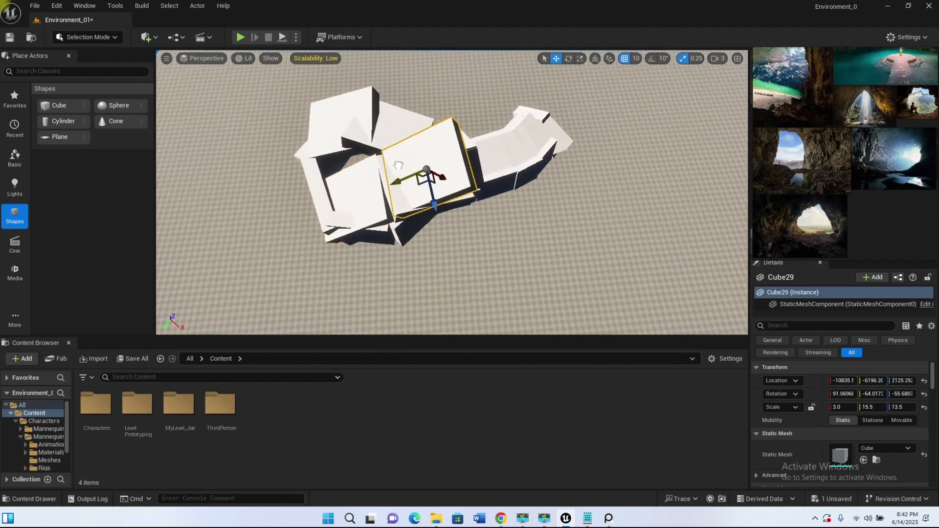
pyautogui.keyDown('alt'); pyautogui.moveTo(413, 185); pyautogui.dragTo(414, 238); pyautogui.keyUp('alt')
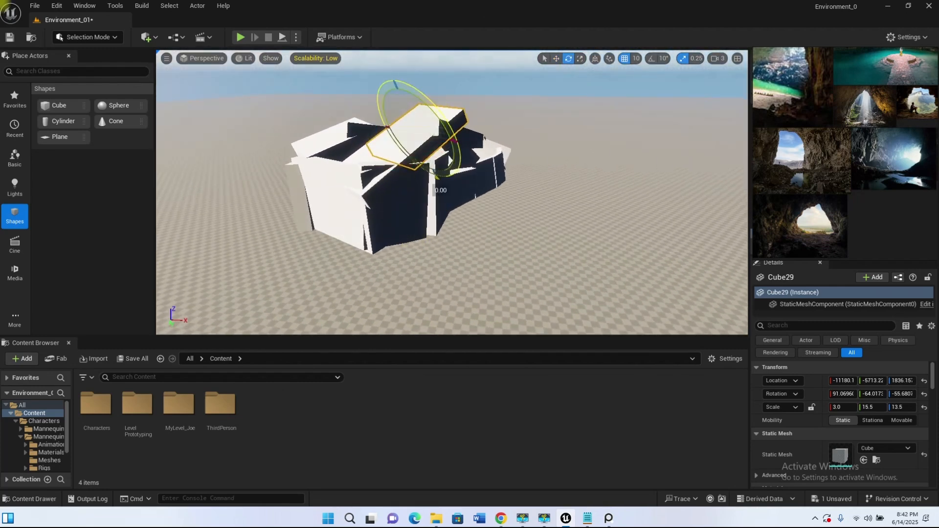
pyautogui.keyDown('alt'); pyautogui.moveTo(477, 169); pyautogui.dragTo(376, 200); pyautogui.keyUp('alt')
# Step: Move the second roof slab outward to about X -13072, Y -5924, then duplicate it to about X -12932, Y -6490, Z 1475 with a new tilt
pyautogui.click(471, 208)
pyautogui.keyDown('alt'); pyautogui.moveTo(471, 208); pyautogui.dragTo(401, 216); pyautogui.keyUp('alt')
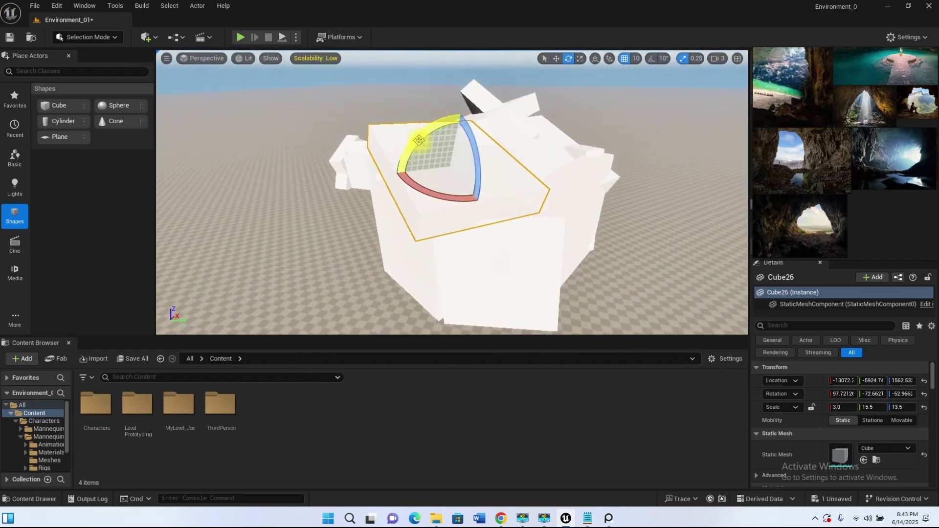
pyautogui.keyDown('alt'); pyautogui.moveTo(473, 197); pyautogui.dragTo(647, 191); pyautogui.keyUp('alt')
pyautogui.press('w')
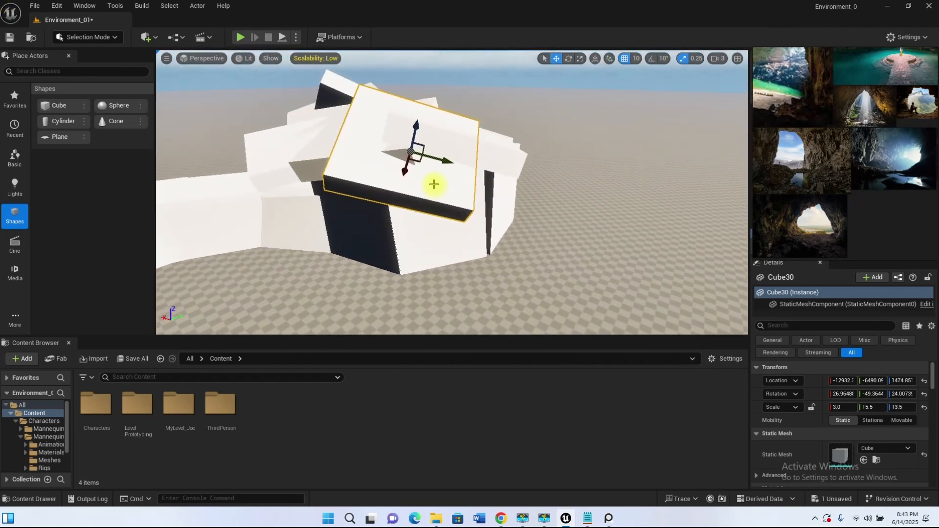
# Step: Duplicate the tilted roof slab along the chamber's edge to about X -11672, Y -7462, Z 1345, and undo the last tilt
pyautogui.keyDown('alt'); pyautogui.moveTo(362, 232); pyautogui.dragTo(328, 188); pyautogui.keyUp('alt')
pyautogui.keyDown('alt'); pyautogui.moveTo(364, 195); pyautogui.dragTo(387, 179); pyautogui.keyUp('alt')
pyautogui.moveTo(501, 187); pyautogui.dragTo(480, 199)
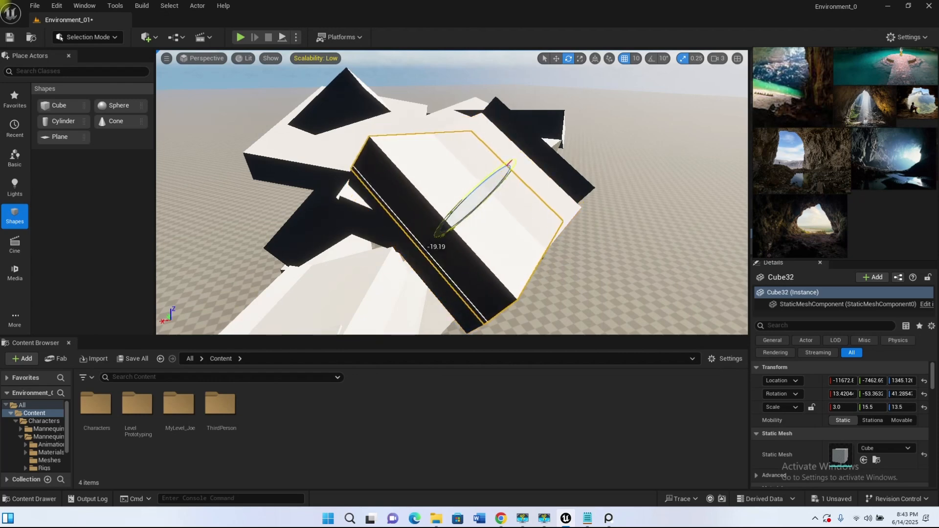
pyautogui.hotkey('ctrl', 'z')
# Step: Reposition and tilt the roof slabs along the chamber's edge to cover the gaps beside the tunnel
pyautogui.press('w')
pyautogui.keyDown('alt'); pyautogui.moveTo(483, 193); pyautogui.dragTo(353, 178); pyautogui.keyUp('alt')
pyautogui.scroll(4, 291, 176)
pyautogui.moveTo(289, 165); pyautogui.dragTo(240, 139, button='middle')
pyautogui.press('e')
pyautogui.moveTo(251, 146); pyautogui.dragTo(259, 176)
pyautogui.press('w')
pyautogui.moveTo(339, 172); pyautogui.dragTo(355, 182)
pyautogui.keyDown('alt'); pyautogui.moveTo(355, 182); pyautogui.dragTo(444, 189); pyautogui.keyUp('alt')
# Step: Duplicate the 3.0 × 11.75 × 8.75 slab to about X -10357, Y -7411, Z 1317, rotated to about -51°, 57°, -26°
pyautogui.click(448, 202)
pyautogui.click(452, 218)
pyautogui.keyDown('alt'); pyautogui.moveTo(443, 189); pyautogui.dragTo(619, 136); pyautogui.keyUp('alt')
pyautogui.click(439, 257)
pyautogui.press('e')
pyautogui.moveTo(601, 91); pyautogui.dragTo(671, 69)
pyautogui.keyDown('alt'); pyautogui.moveTo(671, 71); pyautogui.dragTo(641, 256); pyautogui.keyUp('alt')
# Step: Shrink the tunnel-side slab to Y scale 4.5, rotate it to about -65°, 22°, -42° and place it at X -10581, Y -7271, Z 1106
pyautogui.press('r')
pyautogui.moveTo(544, 182); pyautogui.dragTo(542, 181)
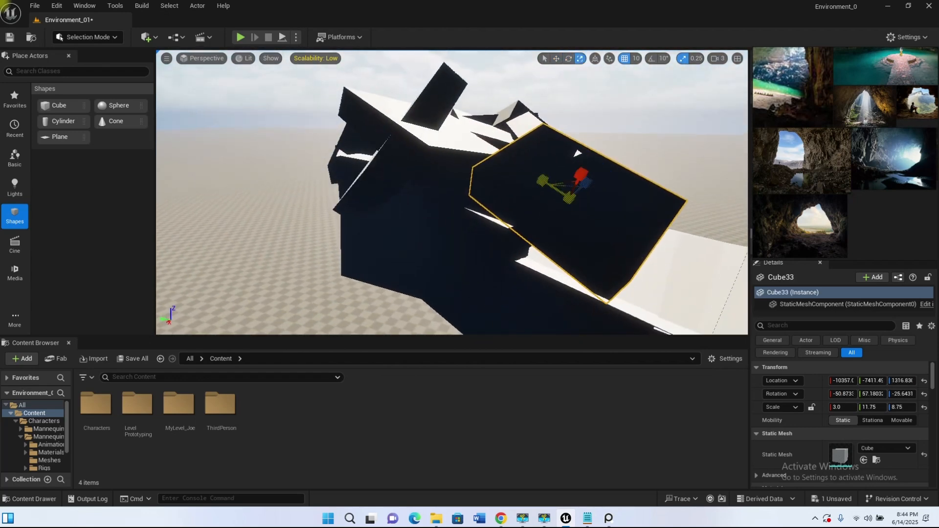
pyautogui.moveTo(577, 153); pyautogui.dragTo(577, 153)
pyautogui.keyDown('alt'); pyautogui.moveTo(526, 279); pyautogui.dragTo(561, 244); pyautogui.keyUp('alt')
pyautogui.press('e')
pyautogui.moveTo(641, 104); pyautogui.dragTo(393, 171)
pyautogui.press('w')
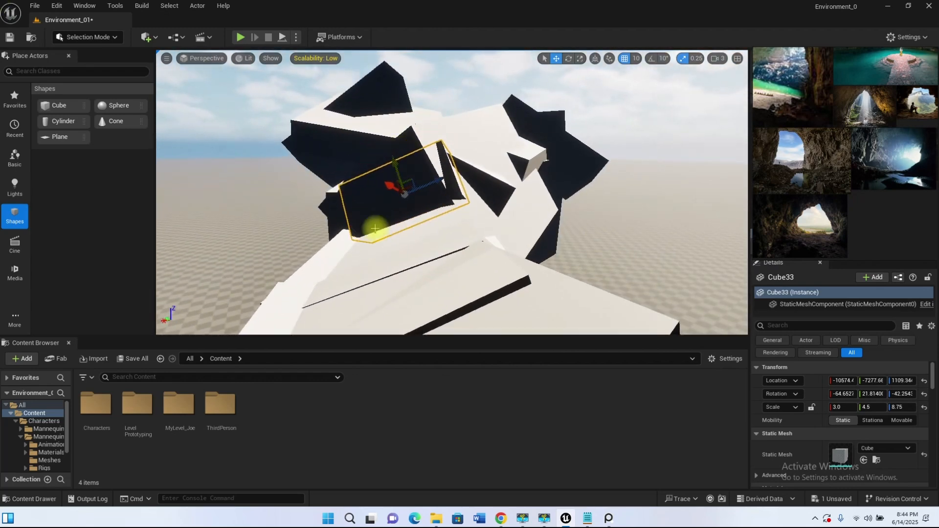
pyautogui.keyDown('alt'); pyautogui.moveTo(375, 228); pyautogui.dragTo(551, 230); pyautogui.keyUp('alt')
pyautogui.keyDown('alt'); pyautogui.moveTo(359, 206); pyautogui.dragTo(389, 157); pyautogui.keyUp('alt')
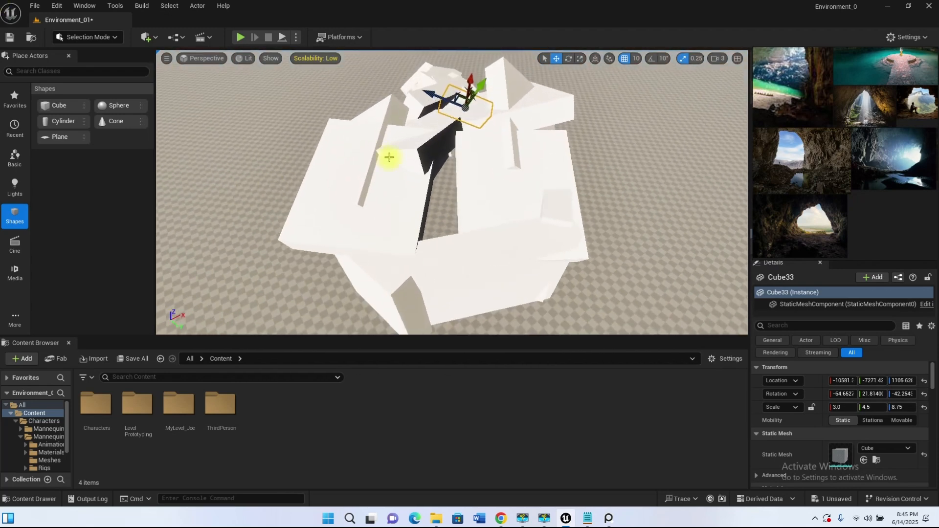
# Step: Move the tunnel-side chamber roof slab to about X -11052, Y -5997, Z 1734, rotated to about -62° around X
pyautogui.click(411, 212)
pyautogui.keyDown('alt'); pyautogui.moveTo(411, 212); pyautogui.dragTo(434, 165); pyautogui.keyUp('alt')
pyautogui.click(438, 174)
pyautogui.moveTo(524, 203); pyautogui.dragTo(525, 192)
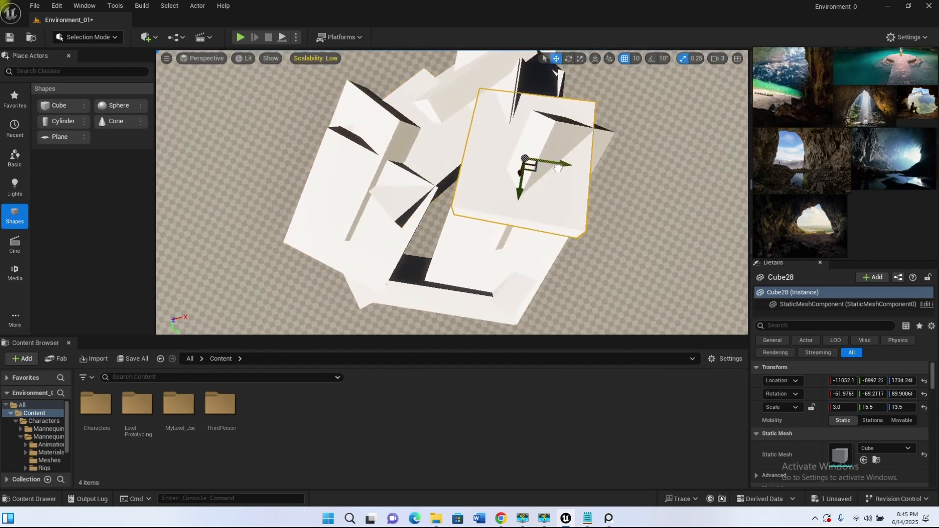
pyautogui.moveTo(533, 255); pyautogui.dragTo(537, 274)
# Step: Shift the remaining roof slabs to close the openings above the chamber, then clear the selection
pyautogui.keyDown('alt'); pyautogui.moveTo(431, 232); pyautogui.dragTo(444, 293); pyautogui.keyUp('alt')
pyautogui.keyDown('alt'); pyautogui.moveTo(499, 238); pyautogui.dragTo(374, 171); pyautogui.keyUp('alt')
pyautogui.keyDown('alt'); pyautogui.moveTo(439, 137); pyautogui.dragTo(473, 178); pyautogui.keyUp('alt')
pyautogui.click(489, 100)
pyautogui.moveTo(489, 101)
pyautogui.keyDown('alt'); pyautogui.mouseDown()
pyautogui.moveTo(548, 90)
pyautogui.moveTo(523, 125)
pyautogui.moveTo(484, 100)
pyautogui.moveTo(469, 58)
pyautogui.moveTo(481, 105)
pyautogui.mouseUp(); pyautogui.keyUp('alt')
pyautogui.moveTo(542, 158); pyautogui.dragTo(527, 155)
pyautogui.keyDown('alt'); pyautogui.moveTo(524, 212); pyautogui.dragTo(636, 205); pyautogui.keyUp('alt')
pyautogui.scroll(-6, 519, 230)
pyautogui.keyDown('alt'); pyautogui.moveTo(511, 248); pyautogui.dragTo(363, 263); pyautogui.keyUp('alt')
pyautogui.scroll(5, 362, 262)
pyautogui.press('Escape')
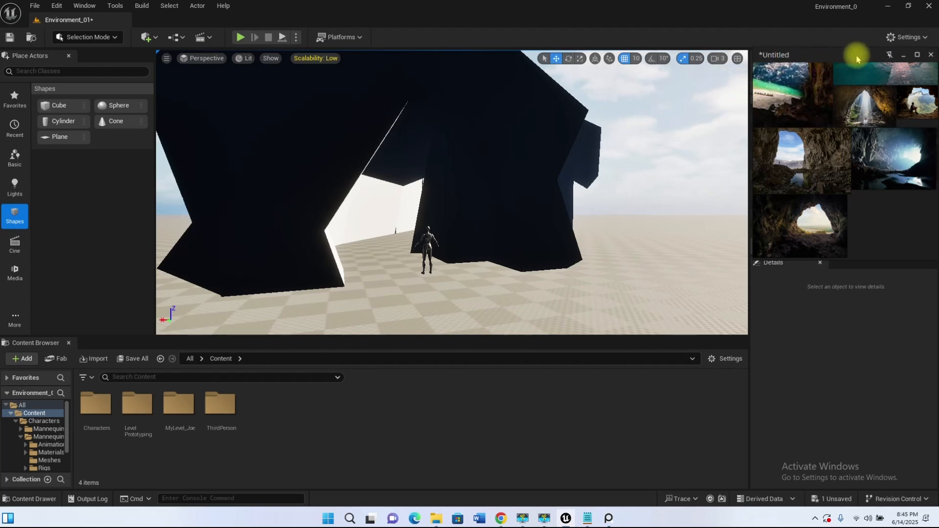
# Step: Move the reference board off the Outliner, put the loose cubes into the Blocking folder and collapse it
pyautogui.moveTo(856, 59); pyautogui.dragTo(401, 379)
pyautogui.scroll(10, 806, 198)
pyautogui.moveTo(934, 130); pyautogui.dragTo(916, 205)
pyautogui.click(822, 214)
pyautogui.click(815, 234)
pyautogui.scroll(10, 885, 147)
pyautogui.keyDown('shift'); pyautogui.click(797, 148); pyautogui.keyUp('shift')
pyautogui.moveTo(797, 148); pyautogui.dragTo(799, 109)
pyautogui.click(775, 108)
pyautogui.click(756, 109)
pyautogui.click(756, 108)
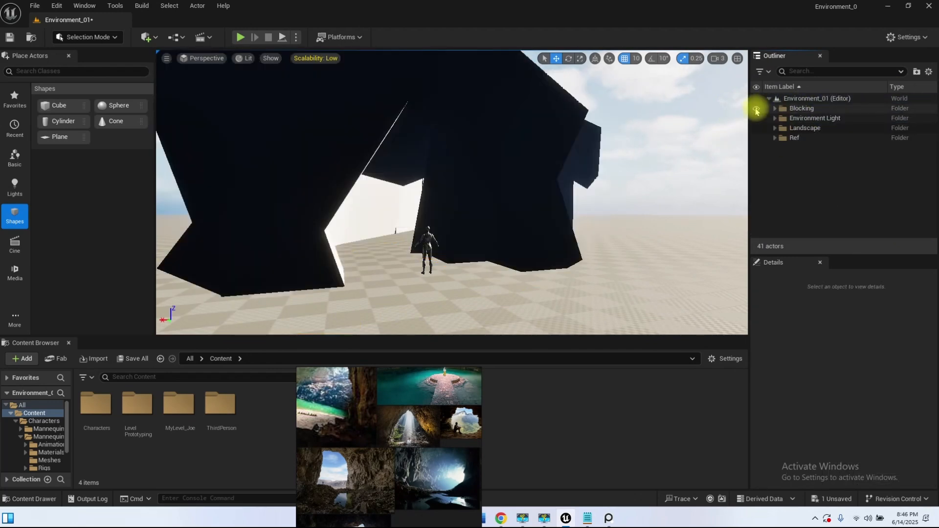
# Step: Play the level, run the character through the entrance, tunnel and chamber and back out, then end the play session
pyautogui.moveTo(382, 277); pyautogui.dragTo(518, 264, button='right')
pyautogui.press('w')
pyautogui.moveTo(452, 193); pyautogui.dragTo(556, 182, button='right')
pyautogui.click(240, 37)
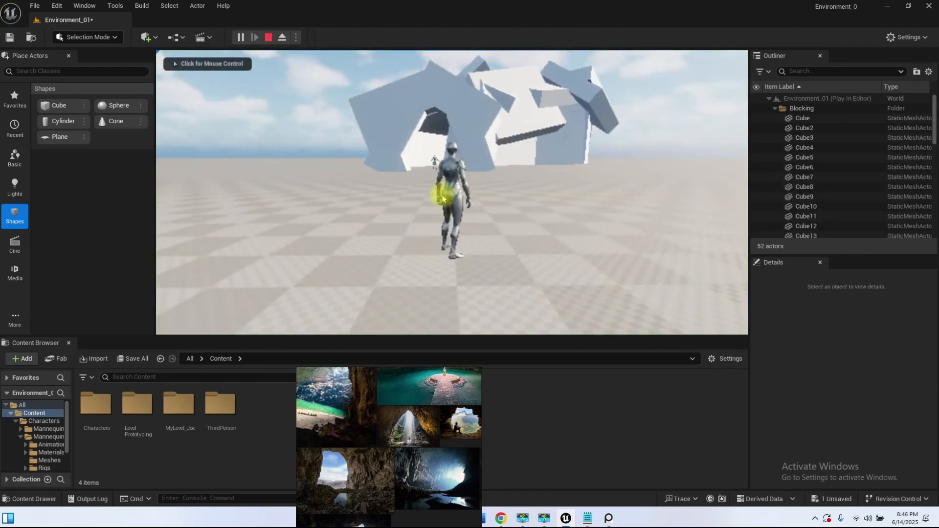
pyautogui.press('w')
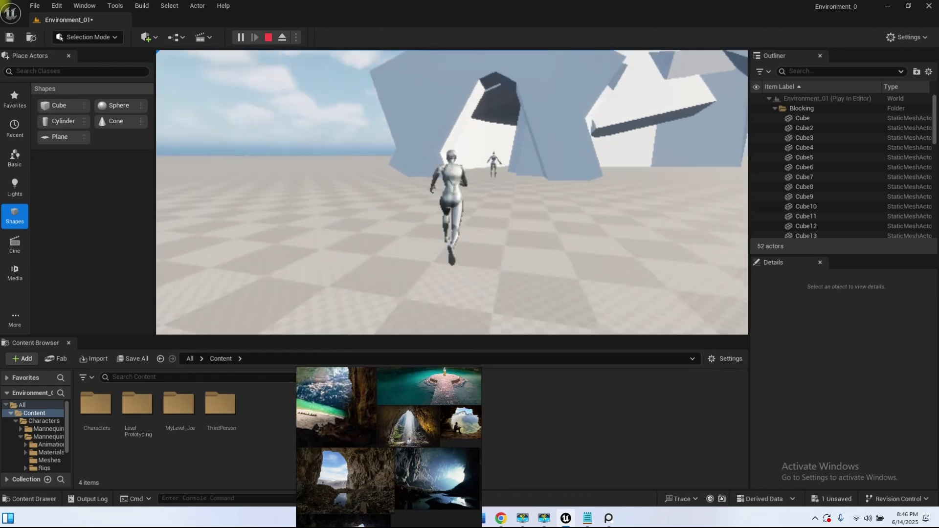
pyautogui.press('w')
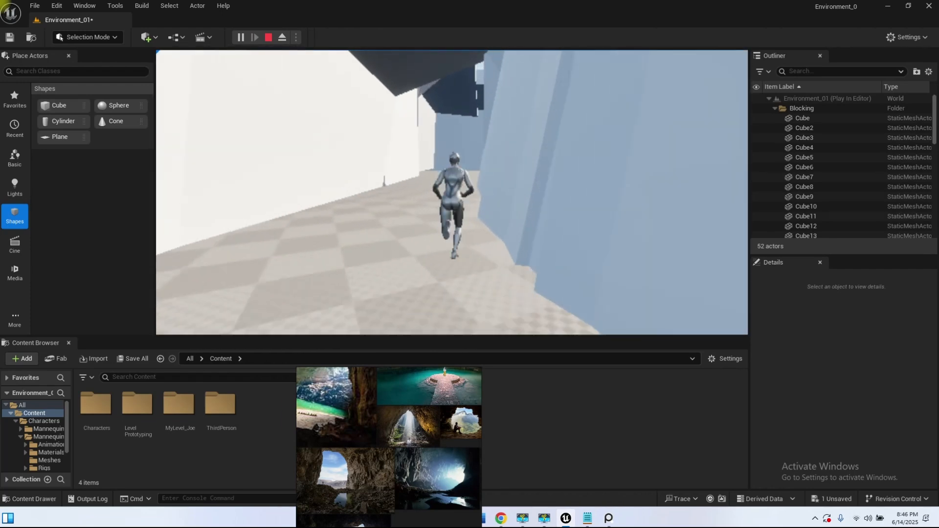
pyautogui.press('w')
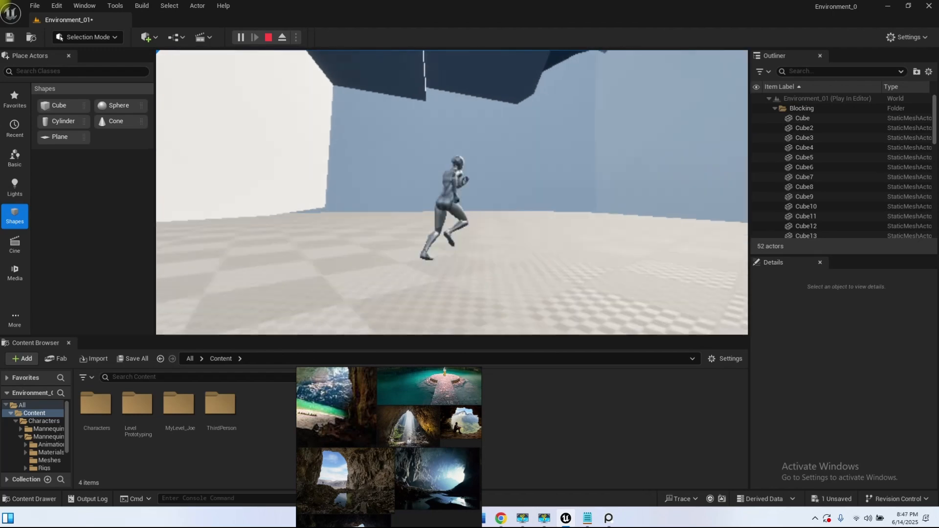
pyautogui.press('w')
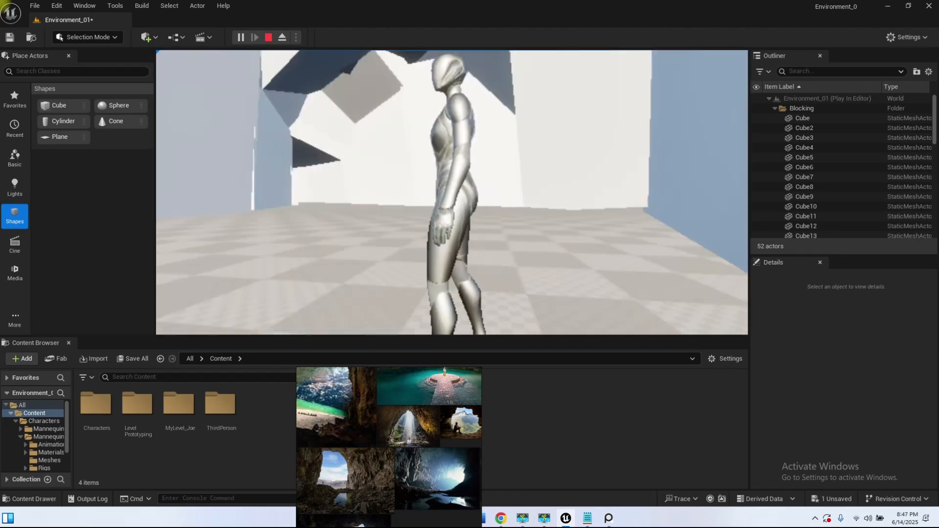
pyautogui.press('w')
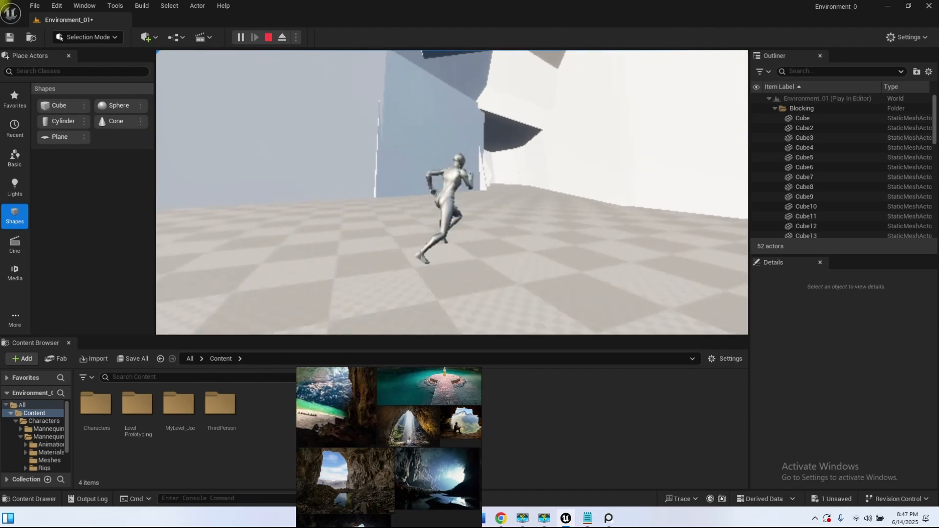
pyautogui.press('w')
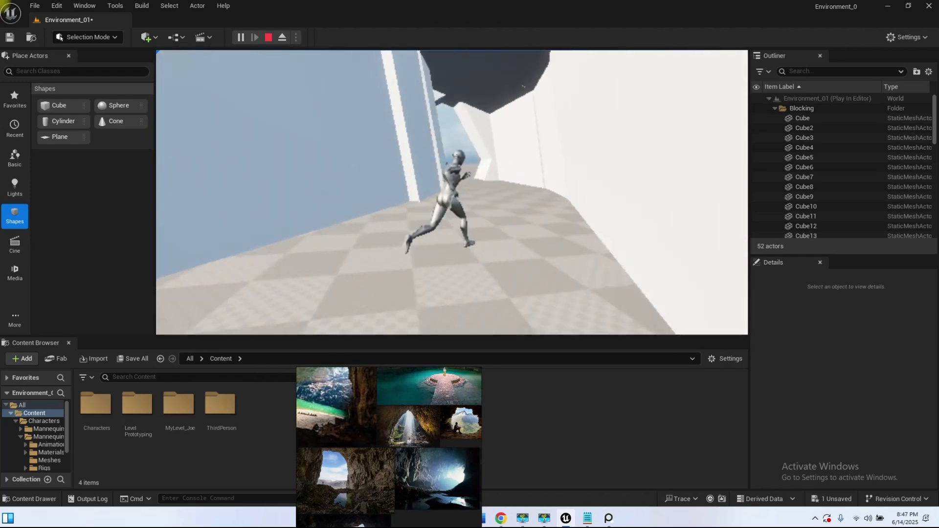
pyautogui.press('w')
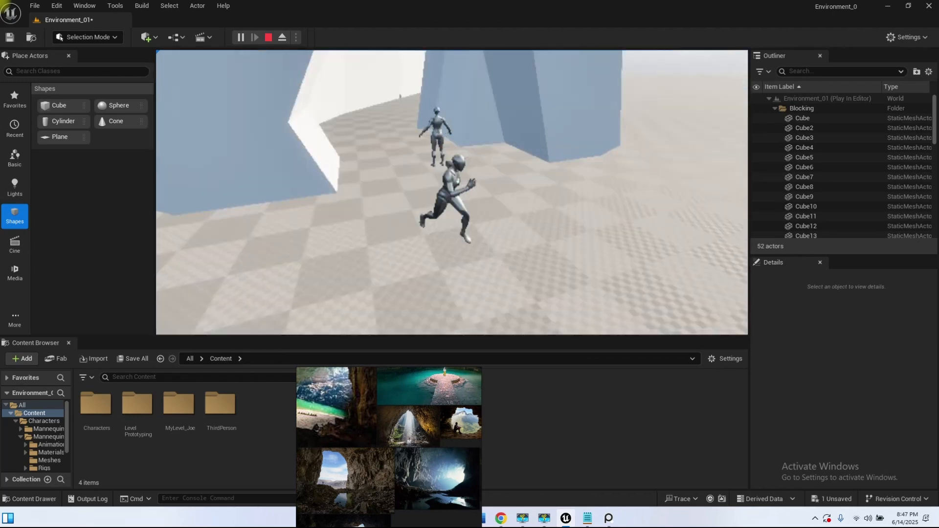
pyautogui.press('Escape')
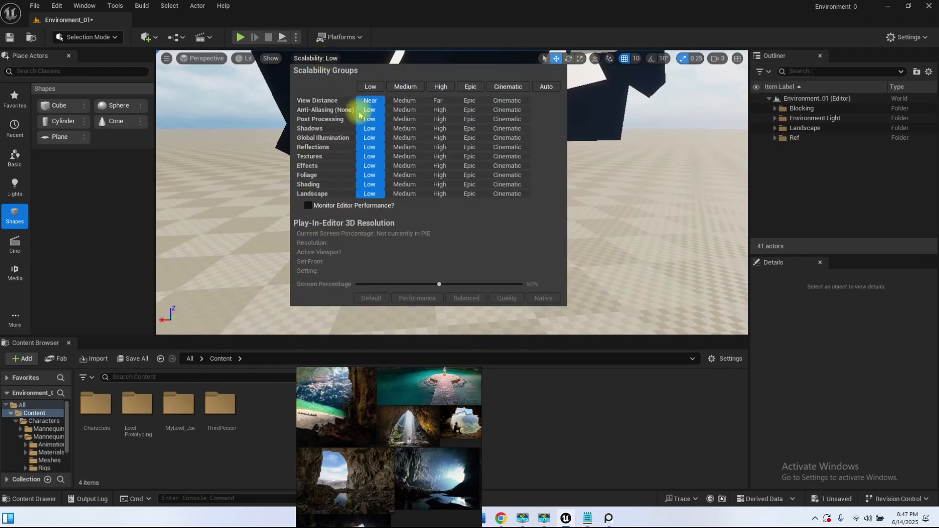
# Step: Set all scalability groups to High and play the level again
pyautogui.click(441, 87)
pyautogui.moveTo(442, 184); pyautogui.dragTo(421, 176, button='right')
pyautogui.click(249, 35)
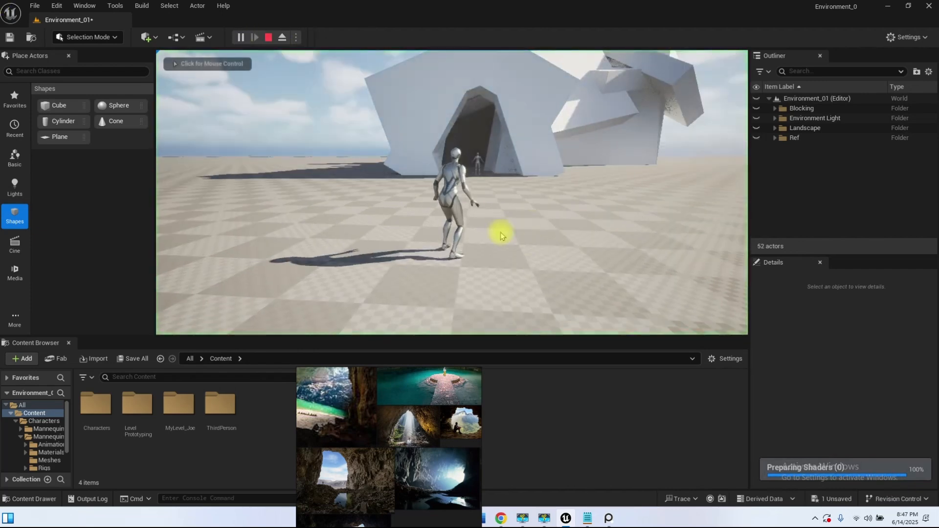
# Step: Run the character through the entrance and tunnel into the roofed chamber, look around, and end the play session
pyautogui.press('w')
pyautogui.press('w')
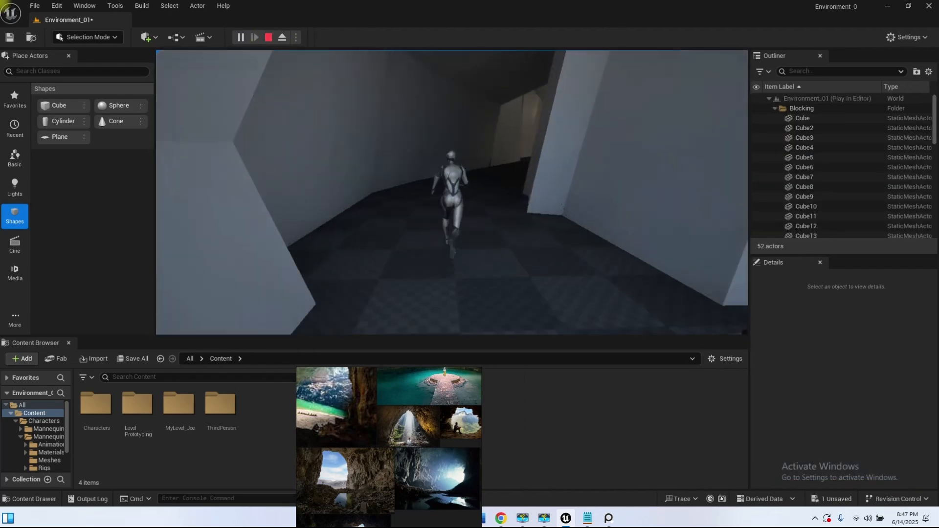
pyautogui.press('a')
pyautogui.press('w')
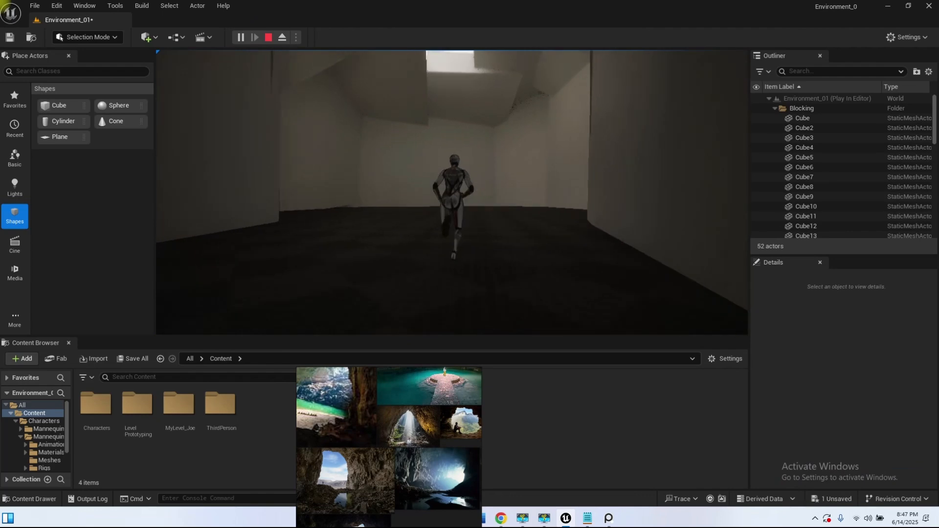
pyautogui.press('d')
pyautogui.press('a')
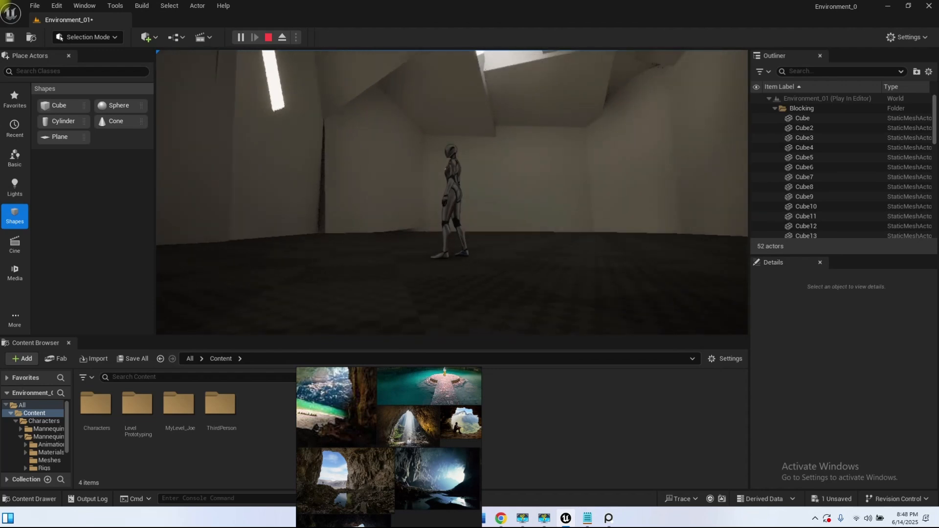
pyautogui.press('Escape')
# Step: Rotate the directional light until sunlight falls through the chamber's roof opening onto the floor near the back wall
pyautogui.moveTo(451, 192); pyautogui.dragTo(510, 239, button='right')
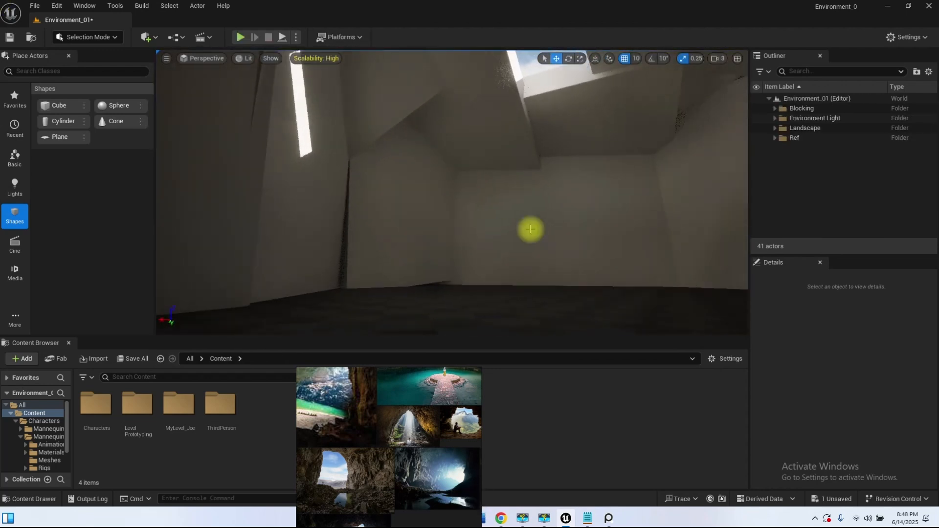
pyautogui.hotkey('ctrl', 'l')
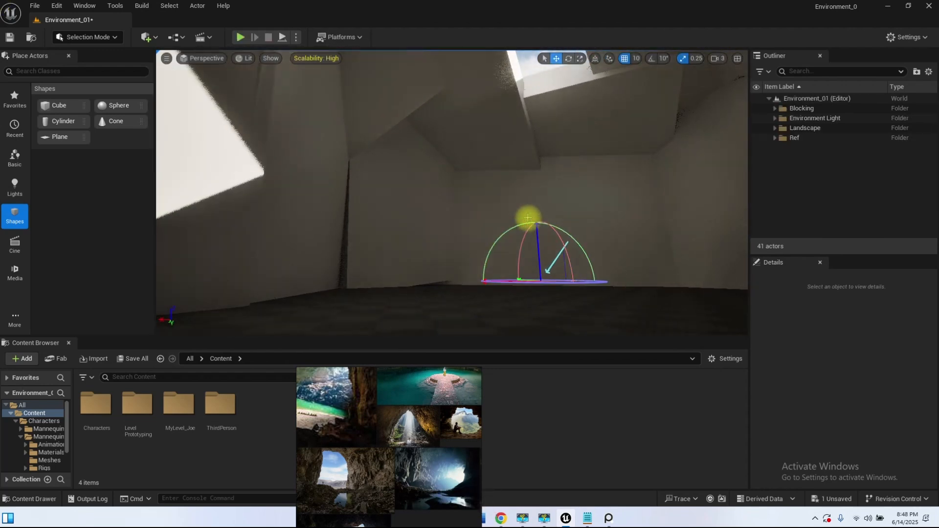
pyautogui.press('ctrl')
pyautogui.press('ctrl')
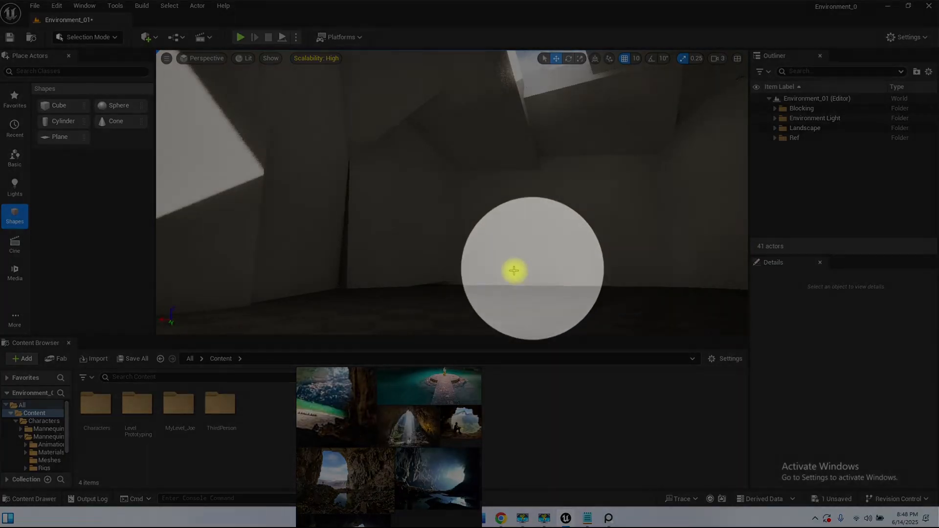
pyautogui.hotkey('ctrl', 'l')
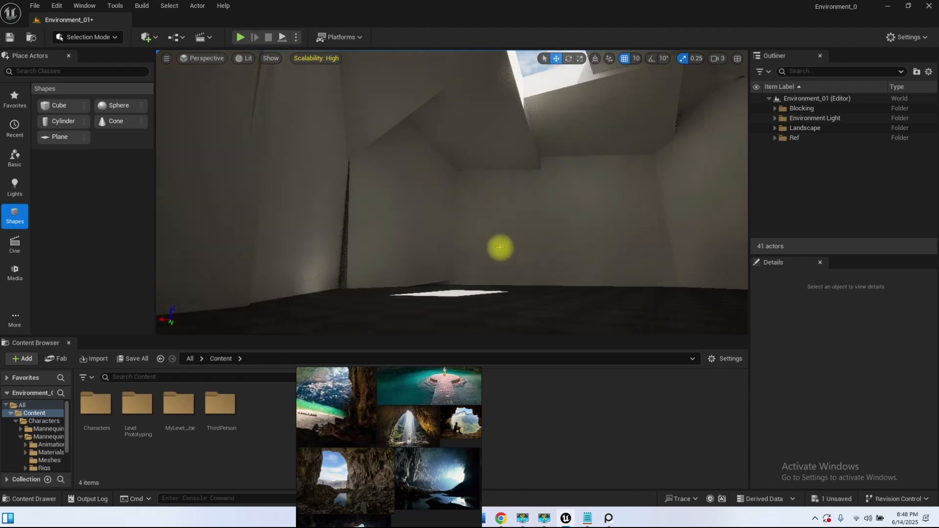
pyautogui.hotkey('ctrl', 'l')
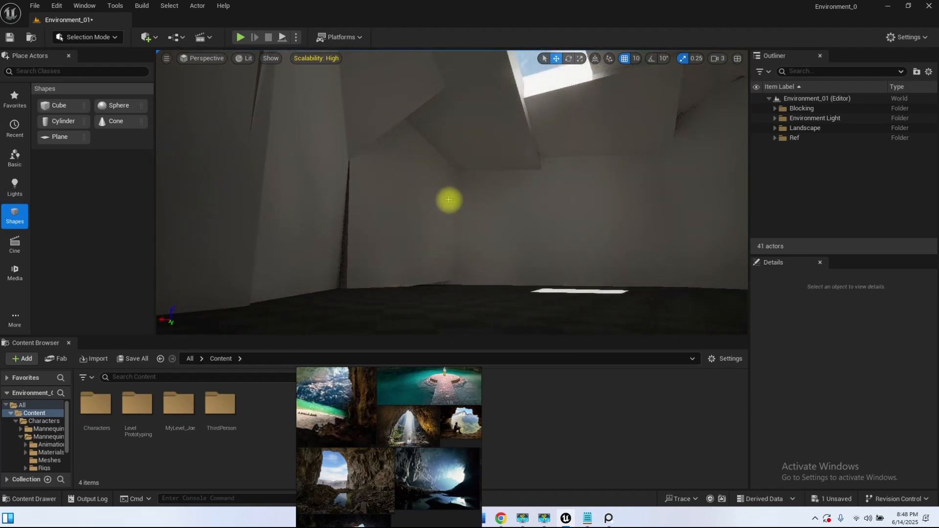
pyautogui.hotkey('ctrl', 'l')
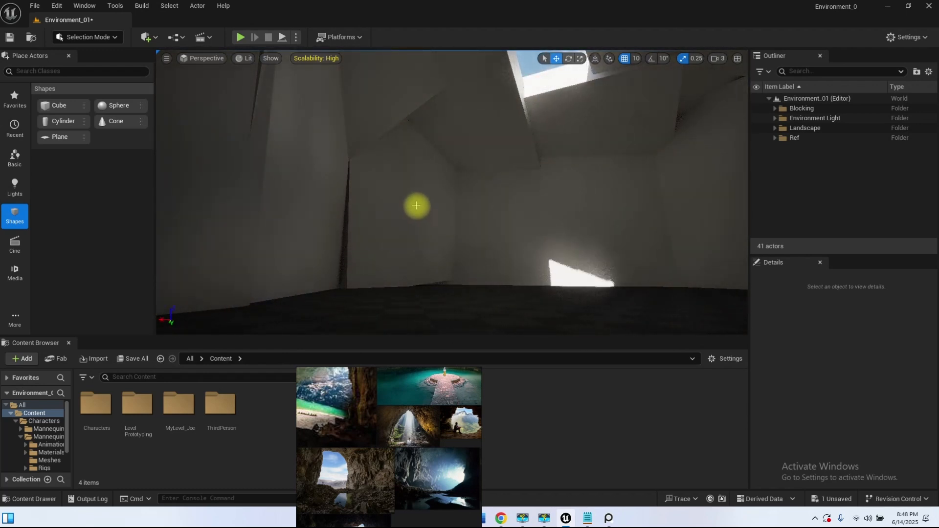
# Step: Move the reference board over the Outliner and enlarge its picture of the turquoise cave pool with the round platform
pyautogui.click(509, 171)
pyautogui.moveTo(389, 370); pyautogui.dragTo(815, 71)
pyautogui.scroll(5, 790, 127)
pyautogui.scroll(-4, 769, 140)
pyautogui.scroll(-10, 782, 189)
pyautogui.scroll(6, 785, 185)
pyautogui.moveTo(804, 126); pyautogui.dragTo(789, 179, button='middle')
pyautogui.moveTo(866, 176); pyautogui.dragTo(790, 188, button='middle')
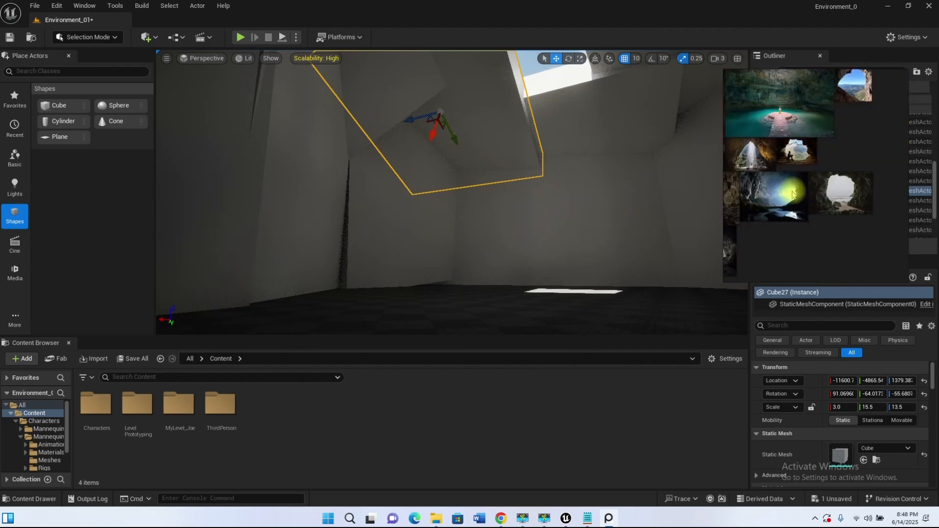
pyautogui.scroll(8, 786, 130)
pyautogui.scroll(-4, 818, 120)
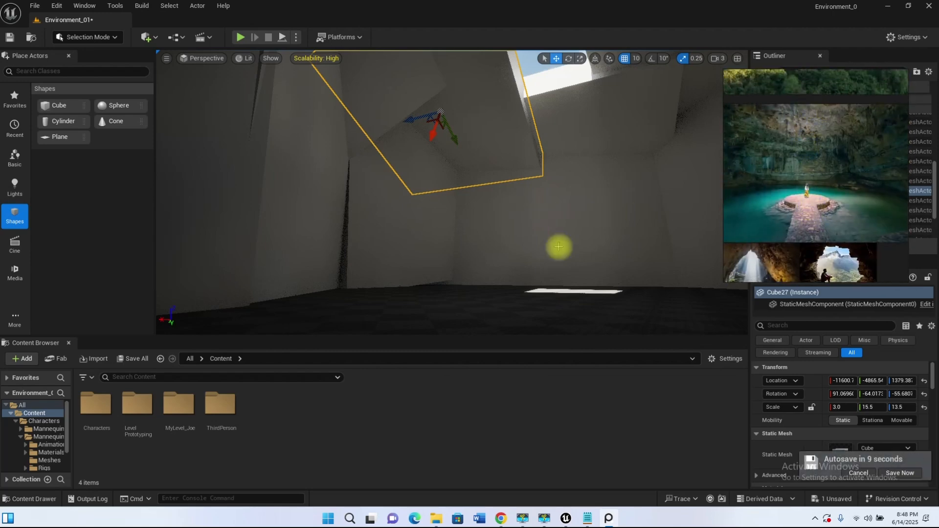
# Step: Compare the chamber interior and its roof opening with the reference picture, then clear the selection and minimise the reference board
pyautogui.moveTo(452, 192)
pyautogui.mouseDown(button='right')
pyautogui.moveTo(456, 216)
pyautogui.moveTo(452, 171)
pyautogui.moveTo(454, 240)
pyautogui.moveTo(465, 244)
pyautogui.moveTo(462, 208)
pyautogui.mouseUp(button='right')
pyautogui.moveTo(545, 282); pyautogui.dragTo(544, 280, button='right')
pyautogui.moveTo(515, 199); pyautogui.dragTo(513, 151, button='right')
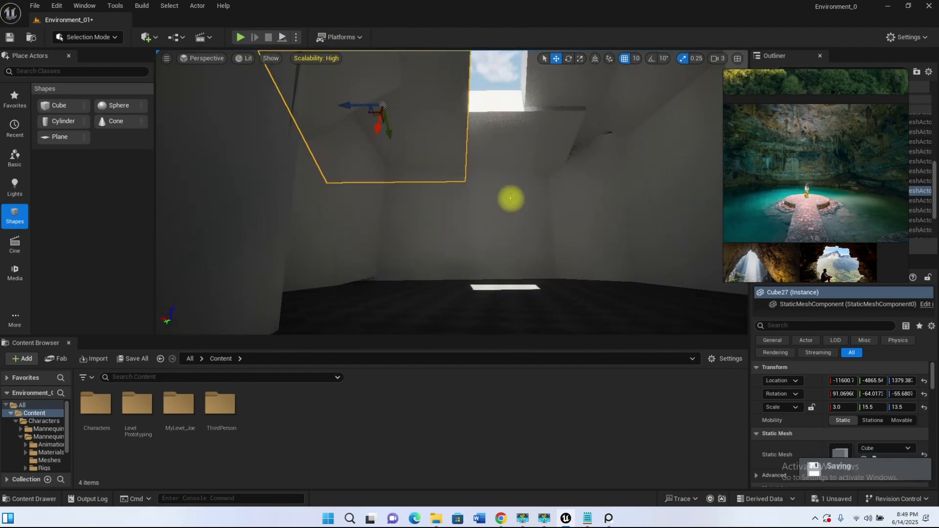
pyautogui.moveTo(521, 270)
pyautogui.mouseDown(button='right')
pyautogui.moveTo(455, 267)
pyautogui.moveTo(521, 266)
pyautogui.mouseUp(button='right')
pyautogui.moveTo(527, 174); pyautogui.dragTo(445, 192, button='right')
pyautogui.press('Escape')
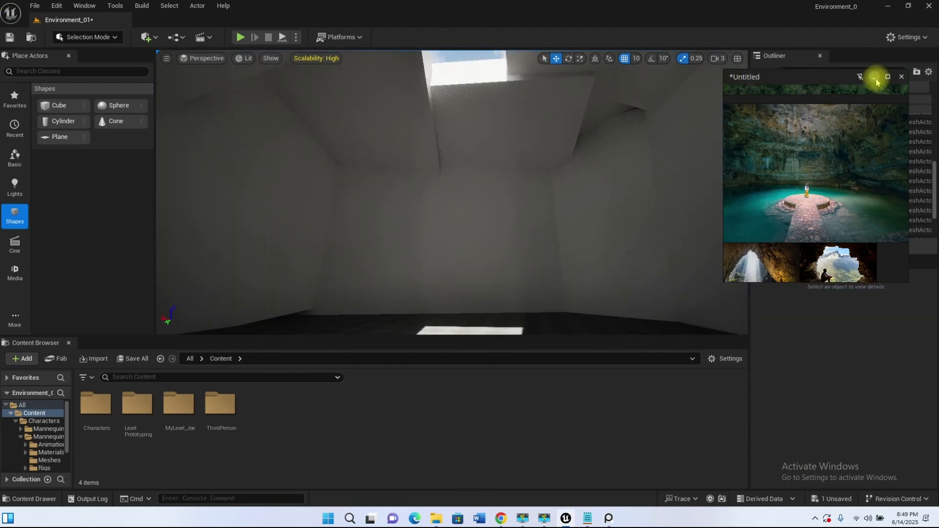
pyautogui.click(874, 78)
# Step: Collapse the Blocking folder in the Outliner and save all changes to the level
pyautogui.moveTo(536, 269); pyautogui.dragTo(376, 261, button='right')
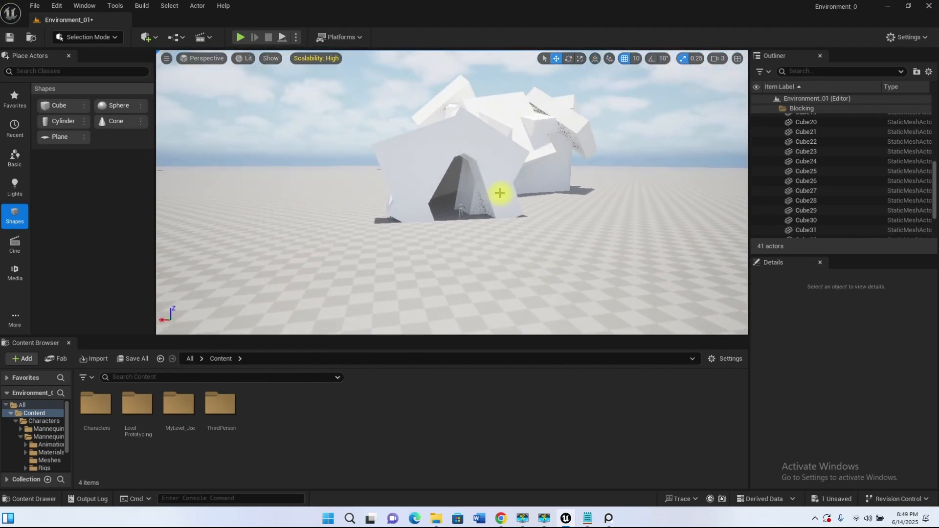
pyautogui.scroll(1, 771, 117)
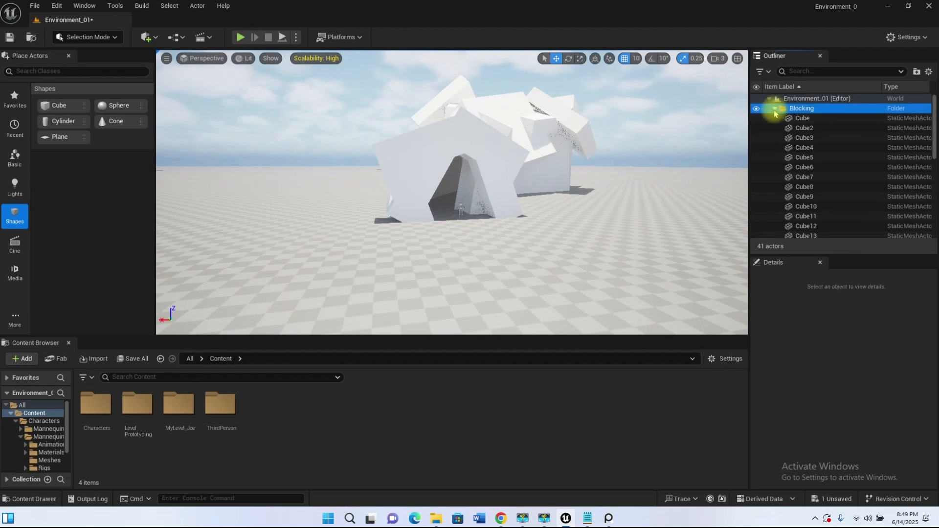
pyautogui.click(775, 110)
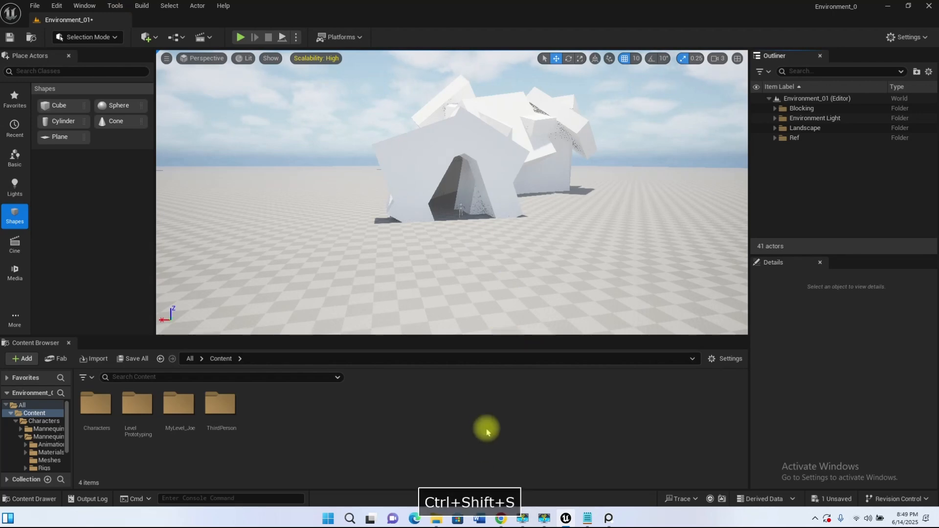
pyautogui.hotkey('ctrl', 's')
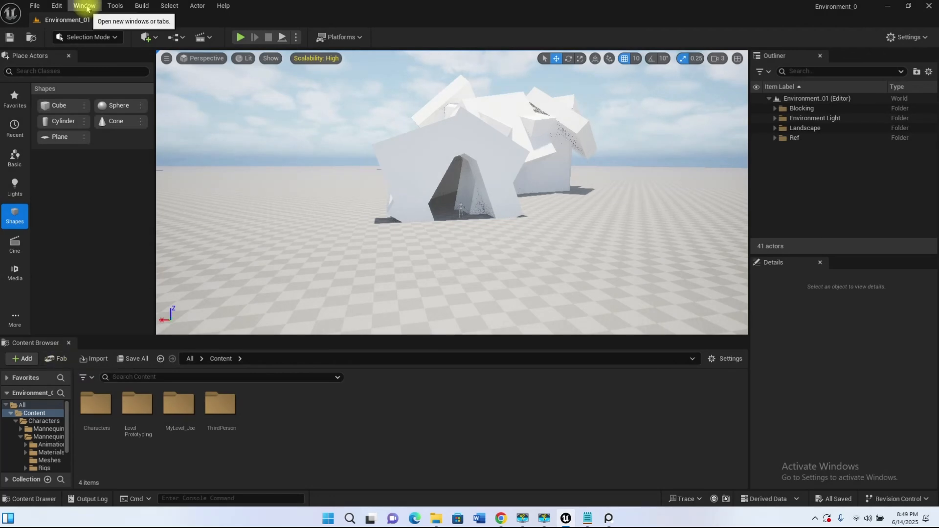
# Step: Open the Fab asset library, shift its window clear of the Place Actors list, and search for "rock"
pyautogui.click(86, 6)
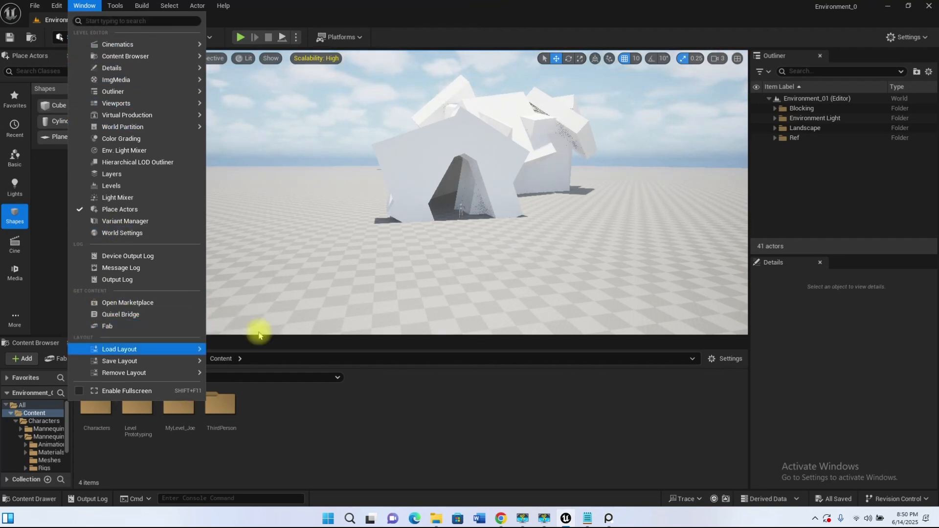
pyautogui.click(107, 325)
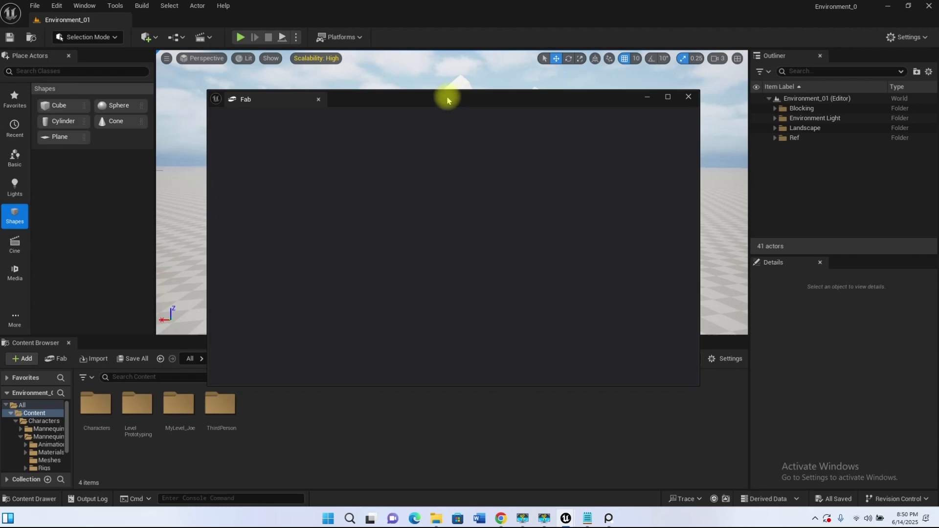
pyautogui.moveTo(454, 102); pyautogui.dragTo(460, 93)
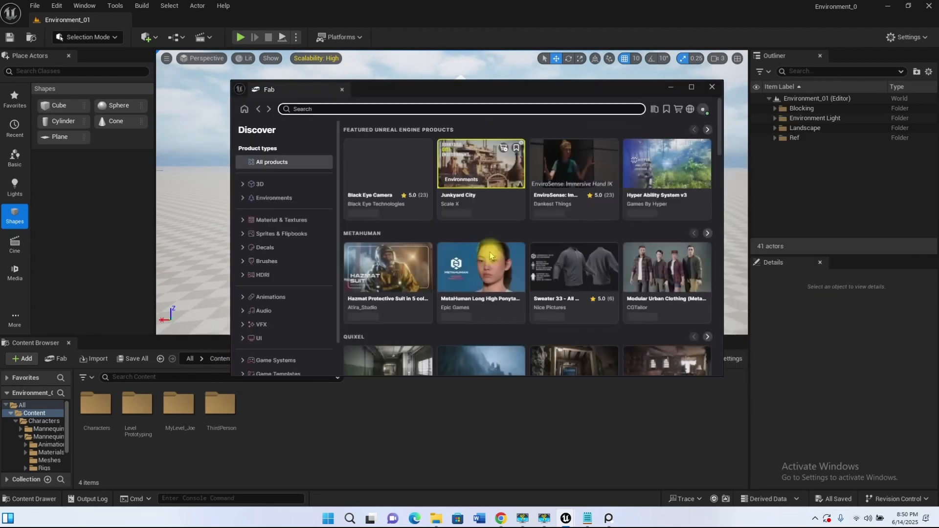
pyautogui.moveTo(444, 89); pyautogui.dragTo(596, 123)
pyautogui.click(488, 141)
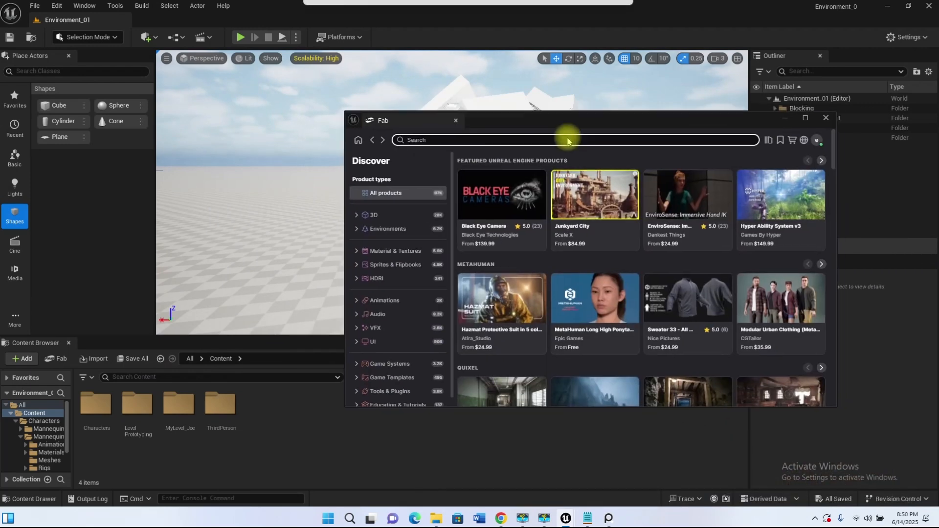
pyautogui.write('rock')
pyautogui.press('Return')
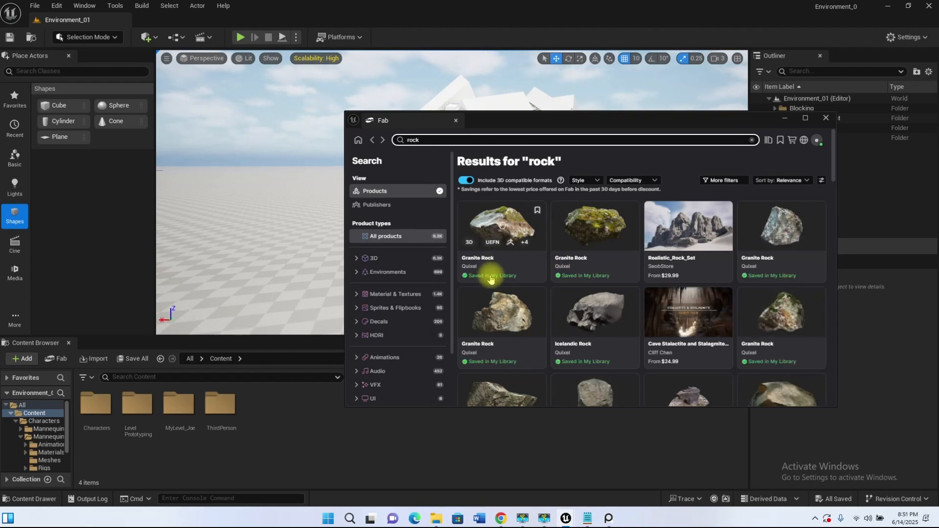
# Step: Choose a dark Quixel Granite Rock from the search results and add it to the project at Medium quality
pyautogui.scroll(-5, 747, 311)
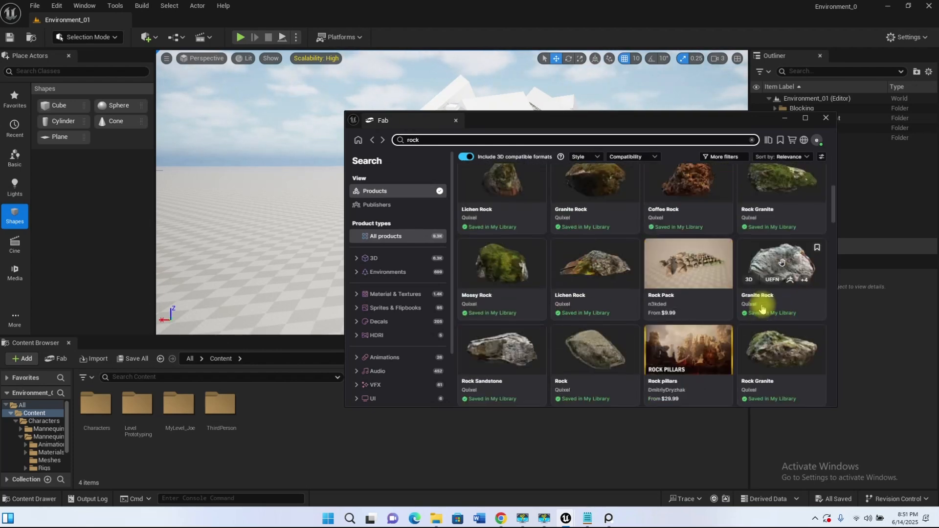
pyautogui.scroll(-8, 753, 293)
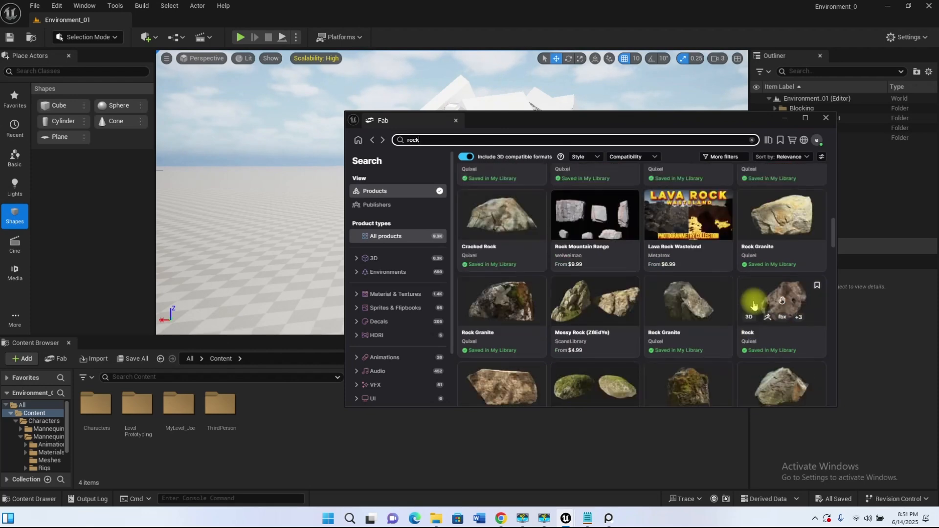
pyautogui.scroll(-3, 751, 303)
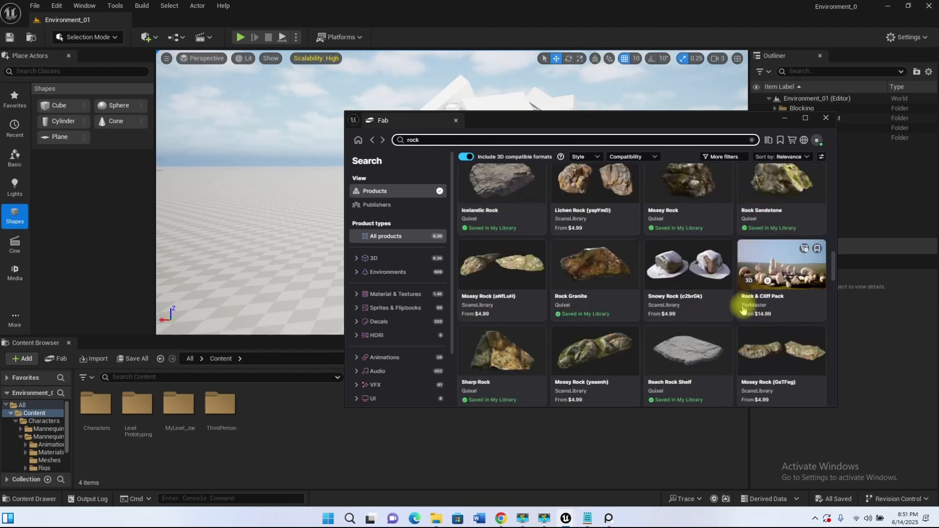
pyautogui.scroll(-5, 697, 297)
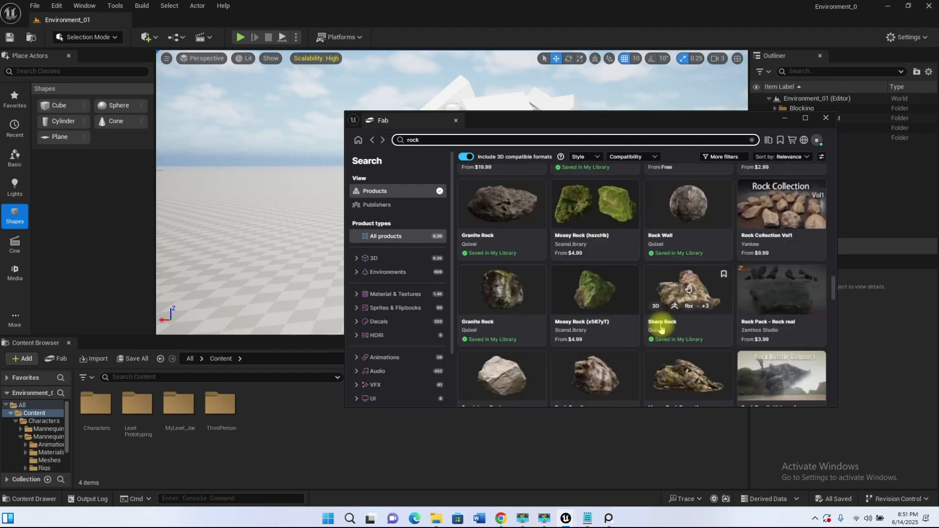
pyautogui.click(519, 199)
pyautogui.click(806, 257)
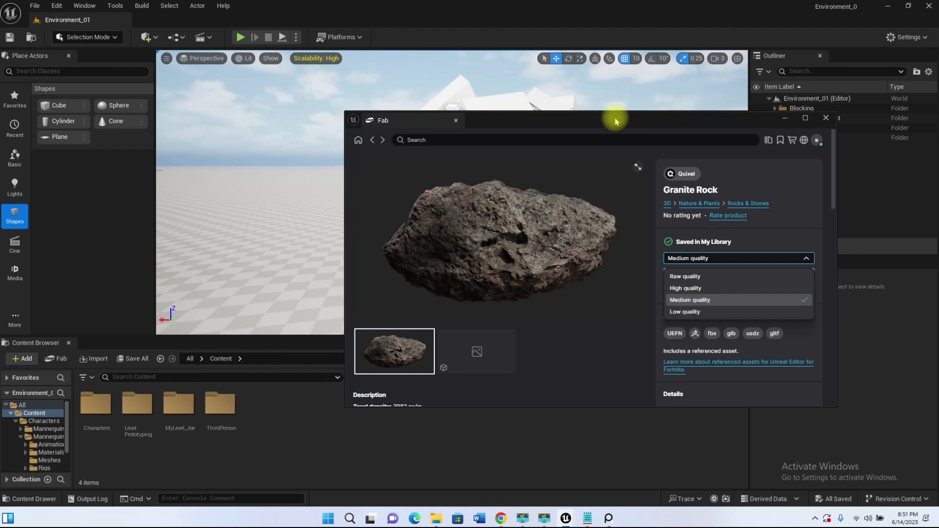
pyautogui.click(699, 300)
pyautogui.click(776, 274)
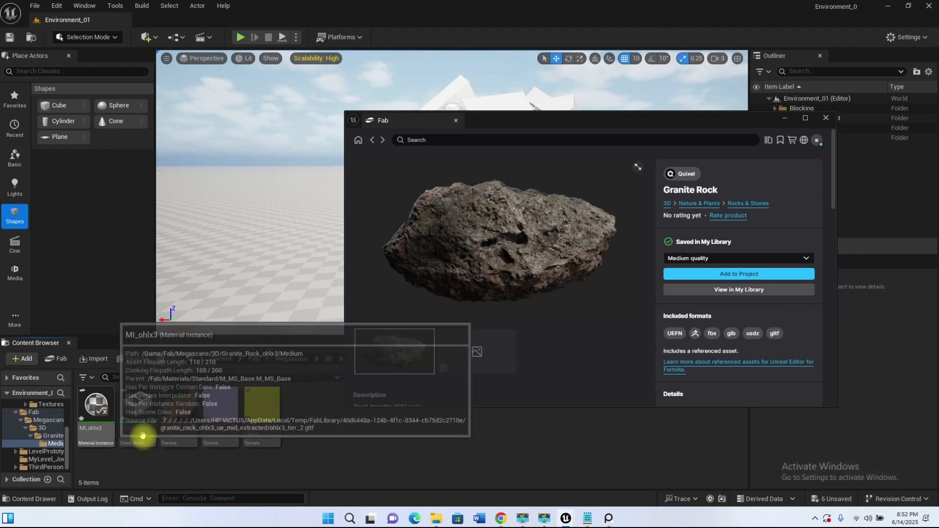
# Step: Inspect the imported rock's assets in the Fab > Megascans > 3D > Granite Rock > Medium folder, then return to Content
pyautogui.click(226, 360)
pyautogui.doubleClick(136, 409)
pyautogui.doubleClick(96, 409)
pyautogui.doubleClick(95, 409)
pyautogui.doubleClick(96, 409)
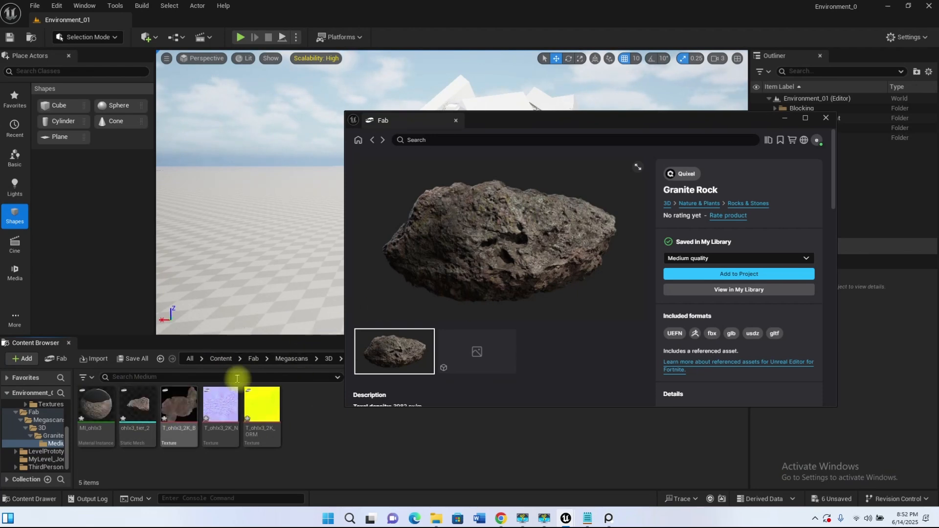
pyautogui.click(220, 359)
# Step: Return to Fab's rock results, browse them, and run a new search for "cliff"
pyautogui.click(373, 140)
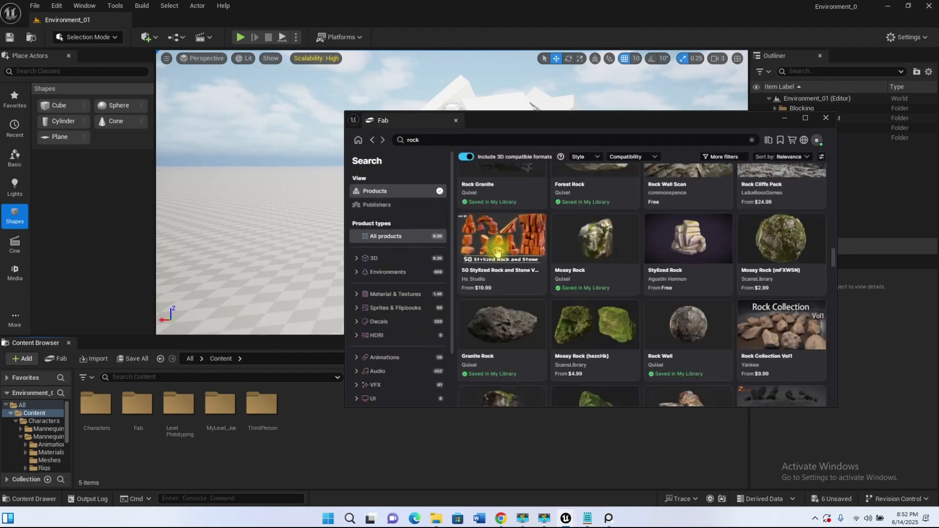
pyautogui.moveTo(833, 263); pyautogui.dragTo(829, 131)
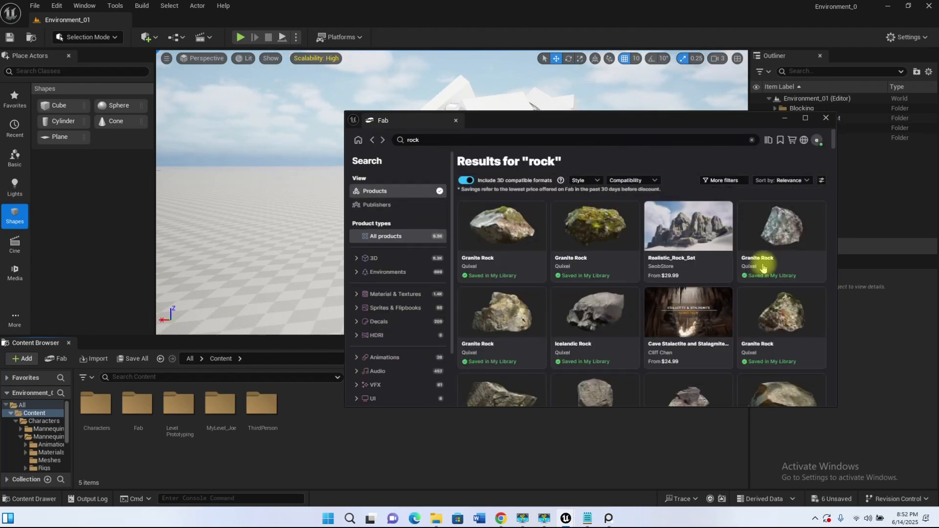
pyautogui.scroll(-10, 746, 230)
pyautogui.click(395, 144)
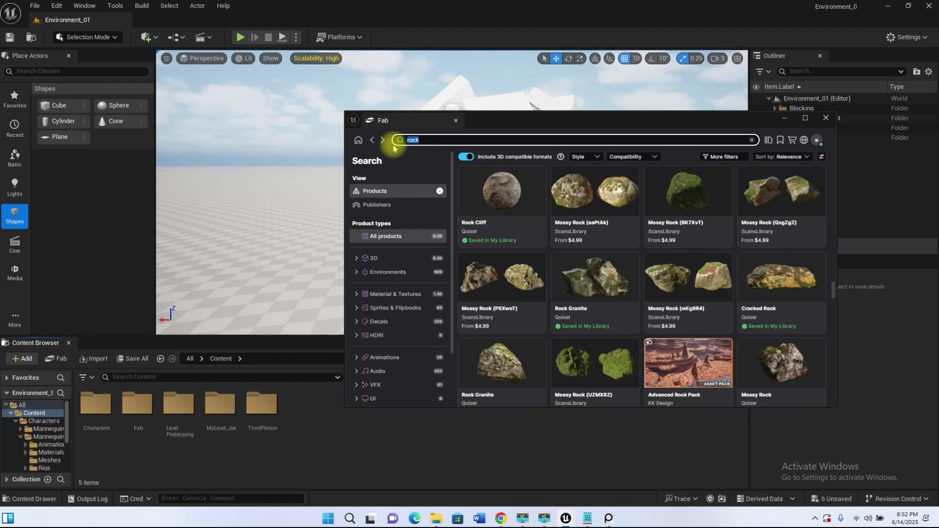
pyautogui.write('cliff')
pyautogui.press('Return')
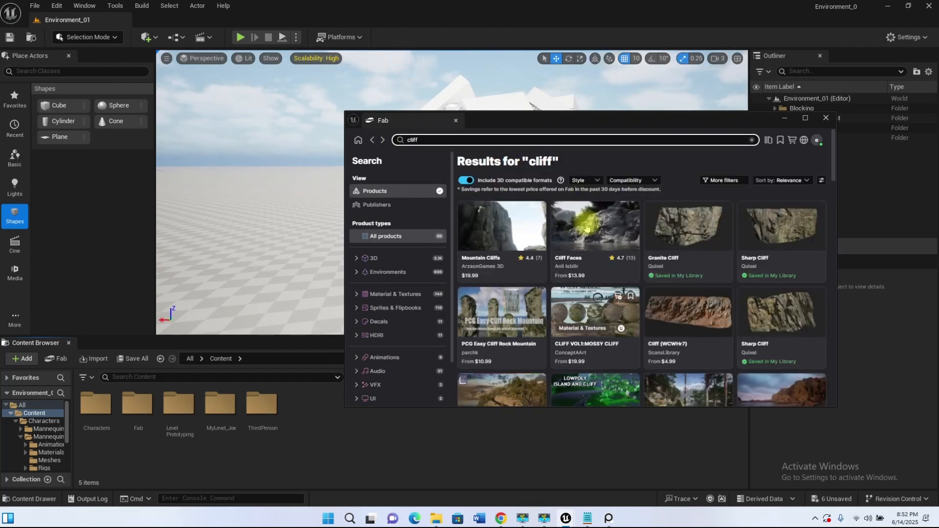